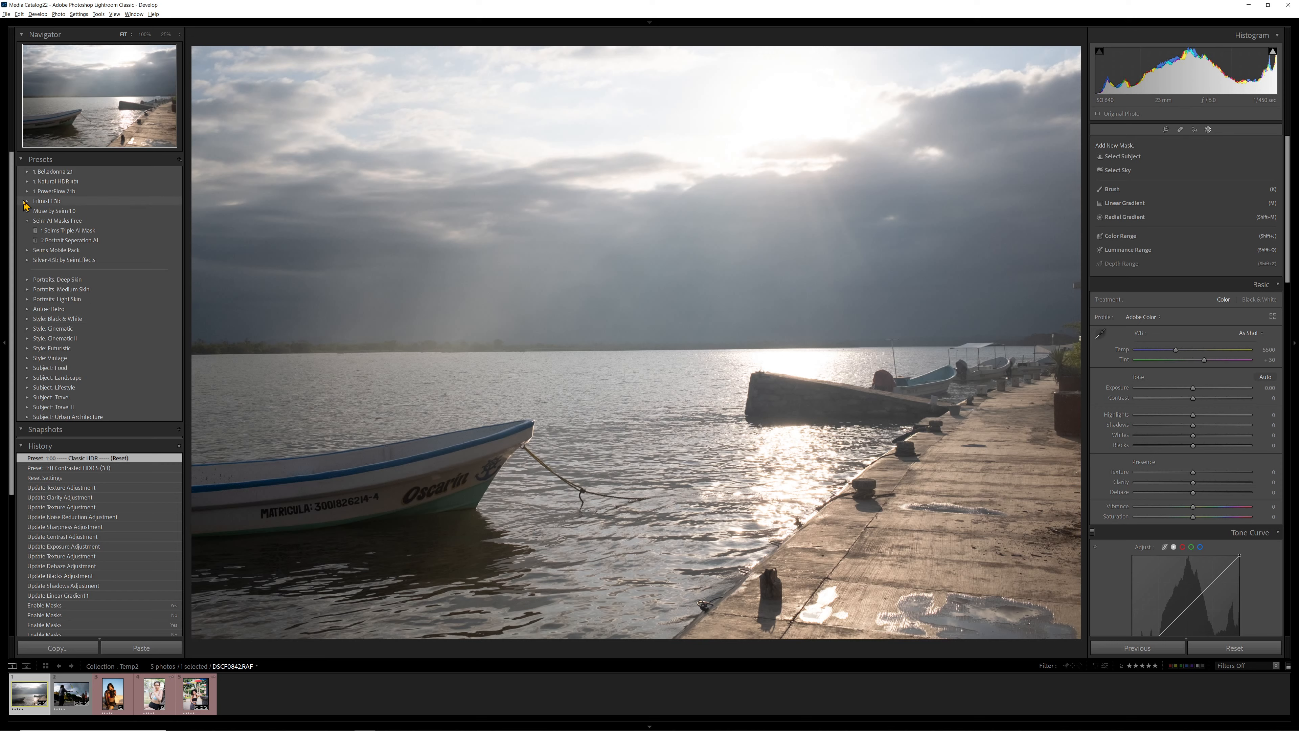
- Apply the 1:10 Contrasted HDR preset from the Natural HDR group to the boat photo
click(27, 181)
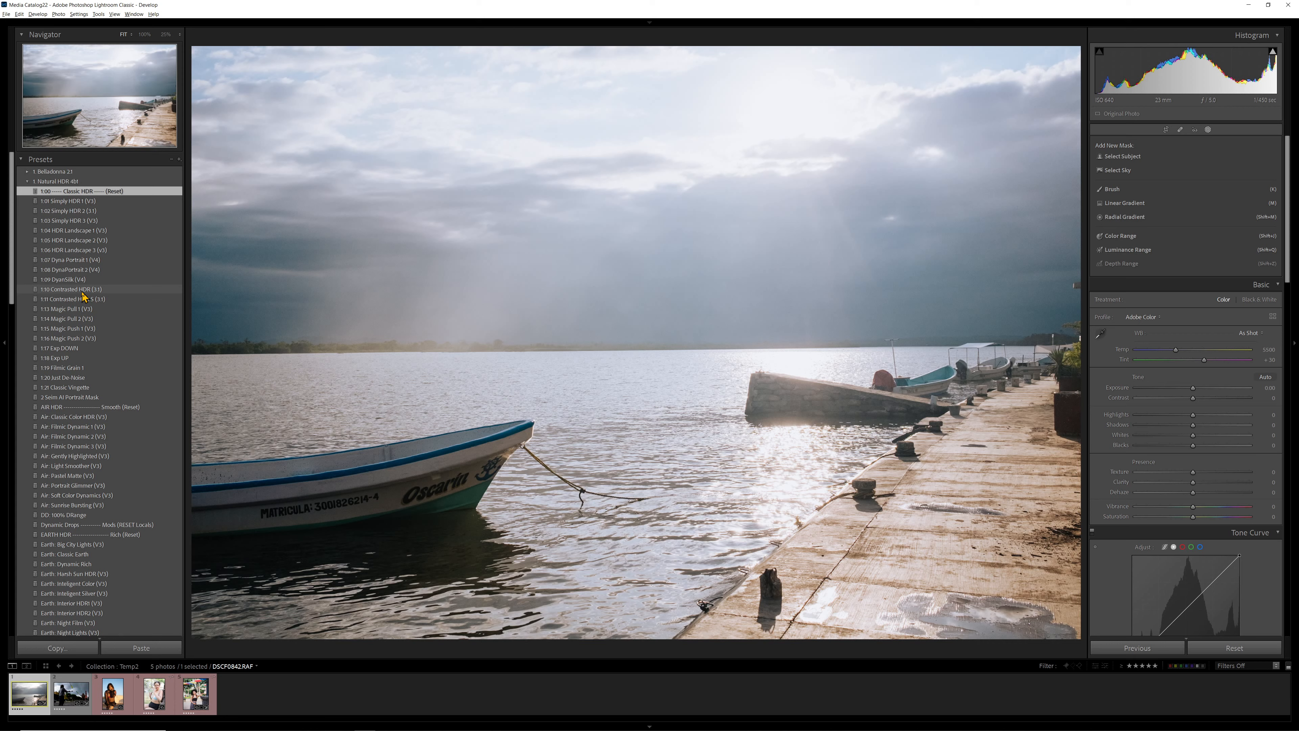
click(83, 290)
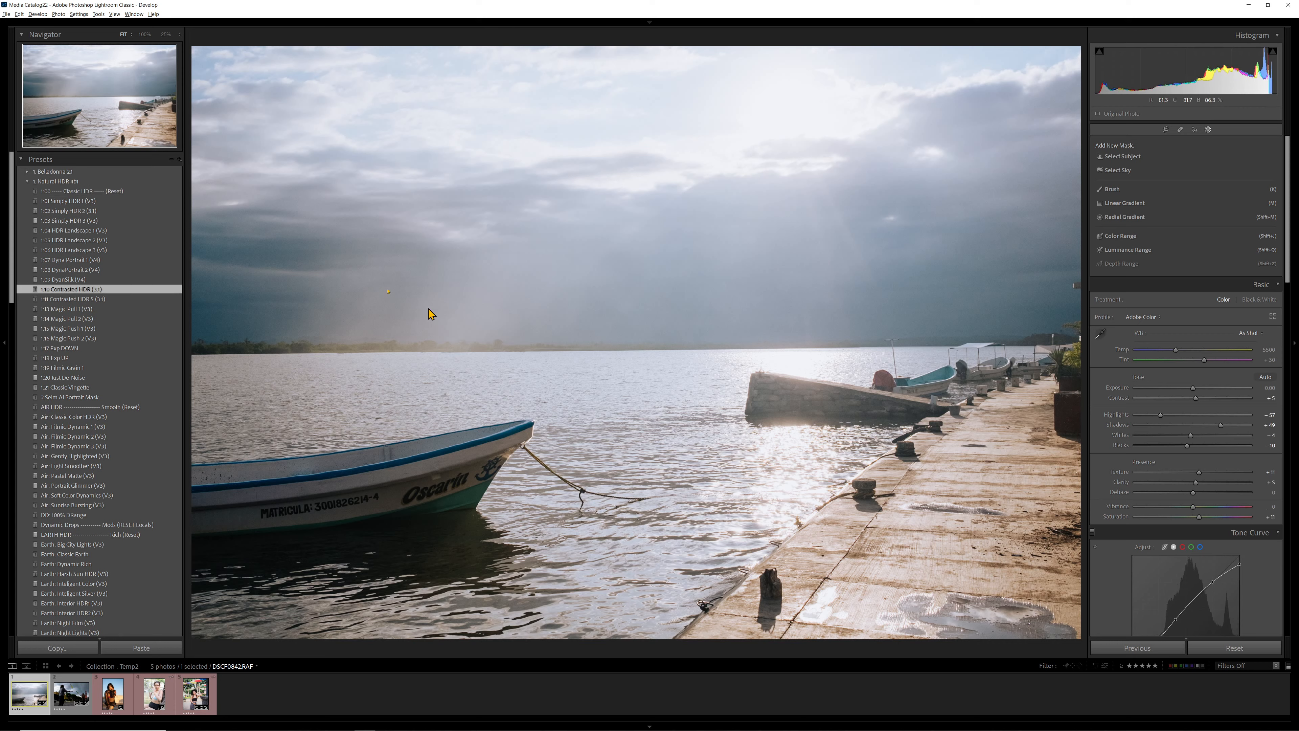
click(28, 182)
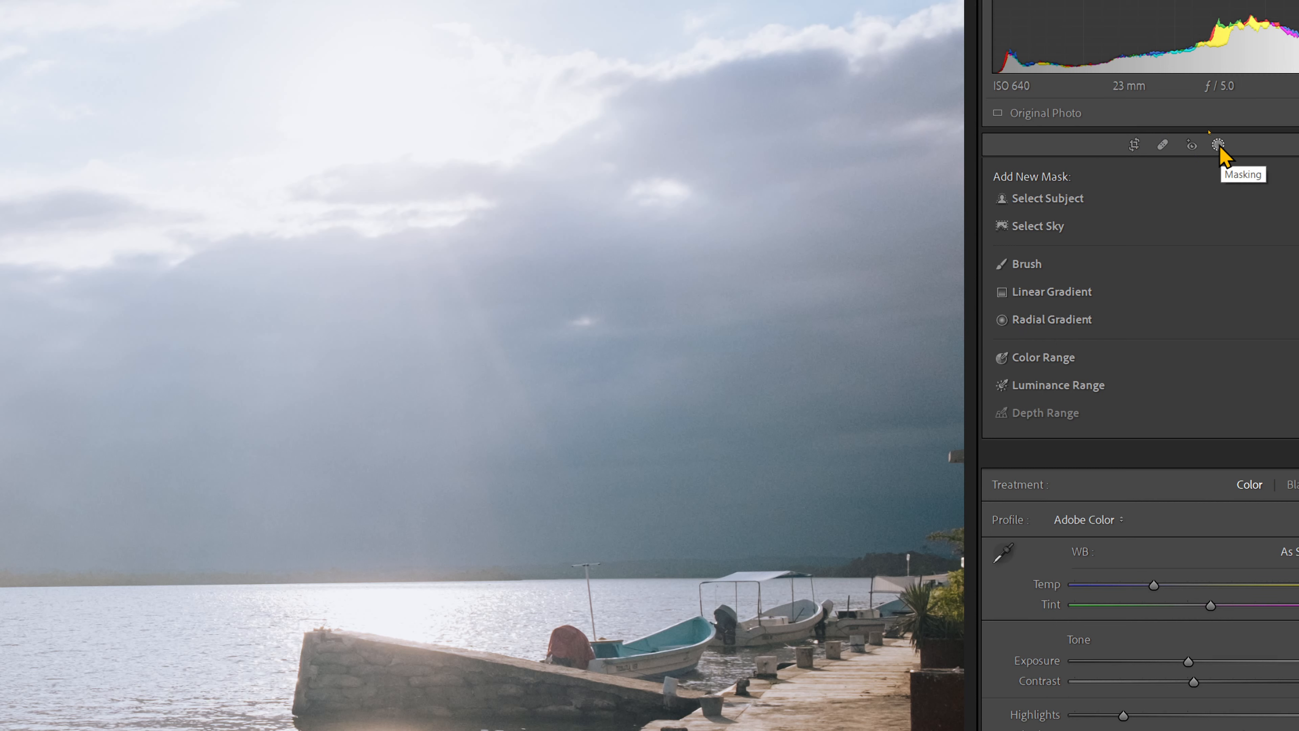
- Create a Select Sky mask on the boat photo and hide its red overlay
key(k)
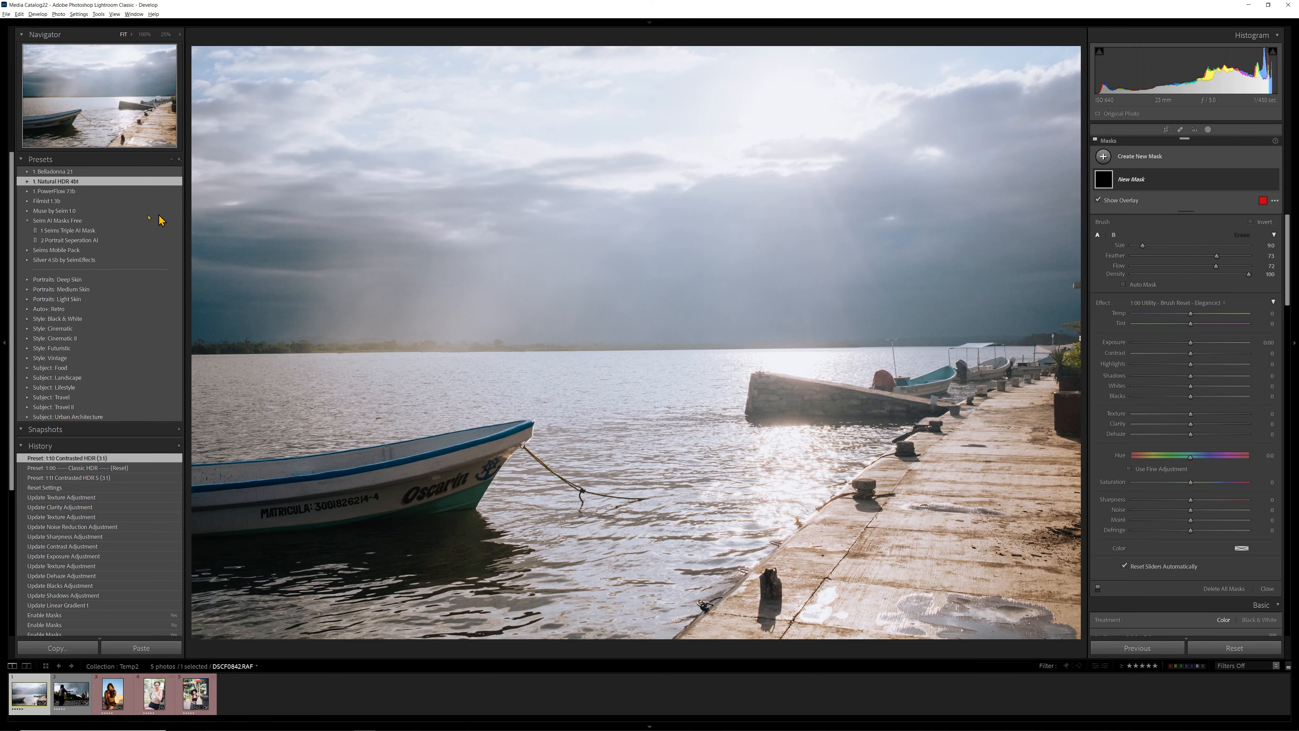
click(26, 251)
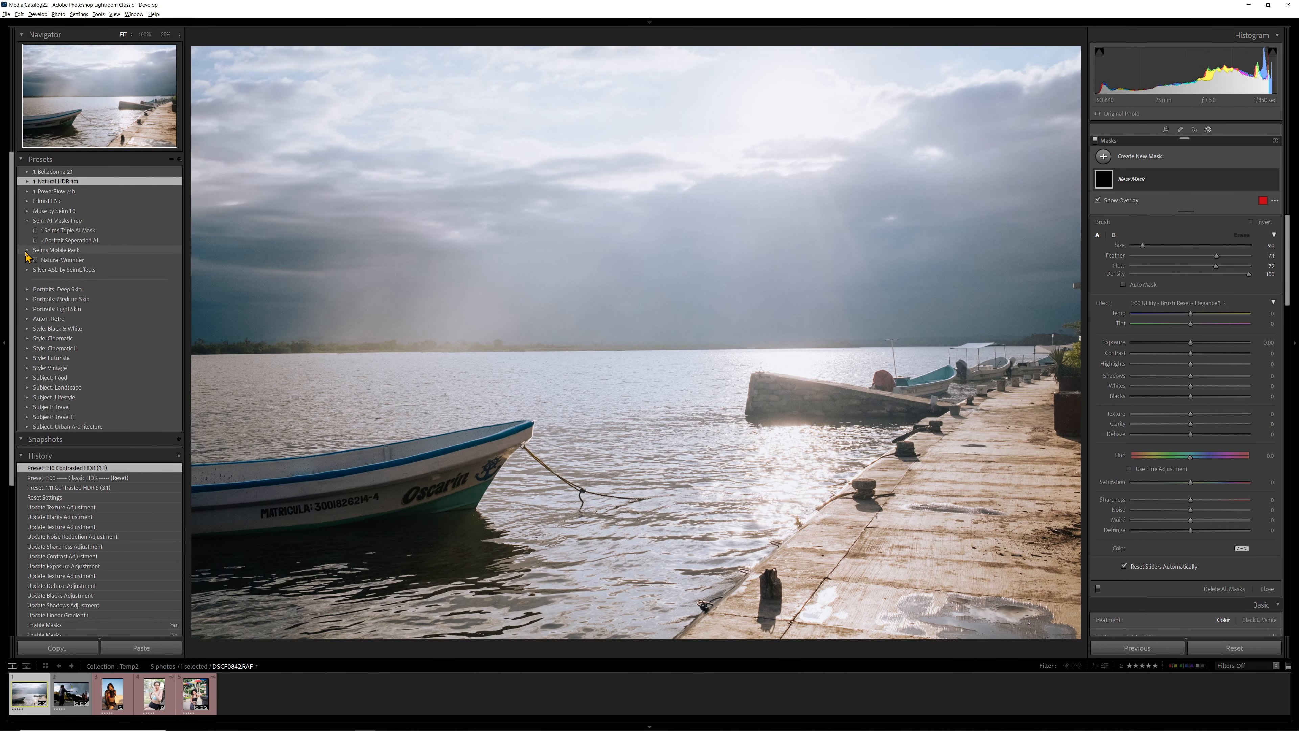
click(28, 251)
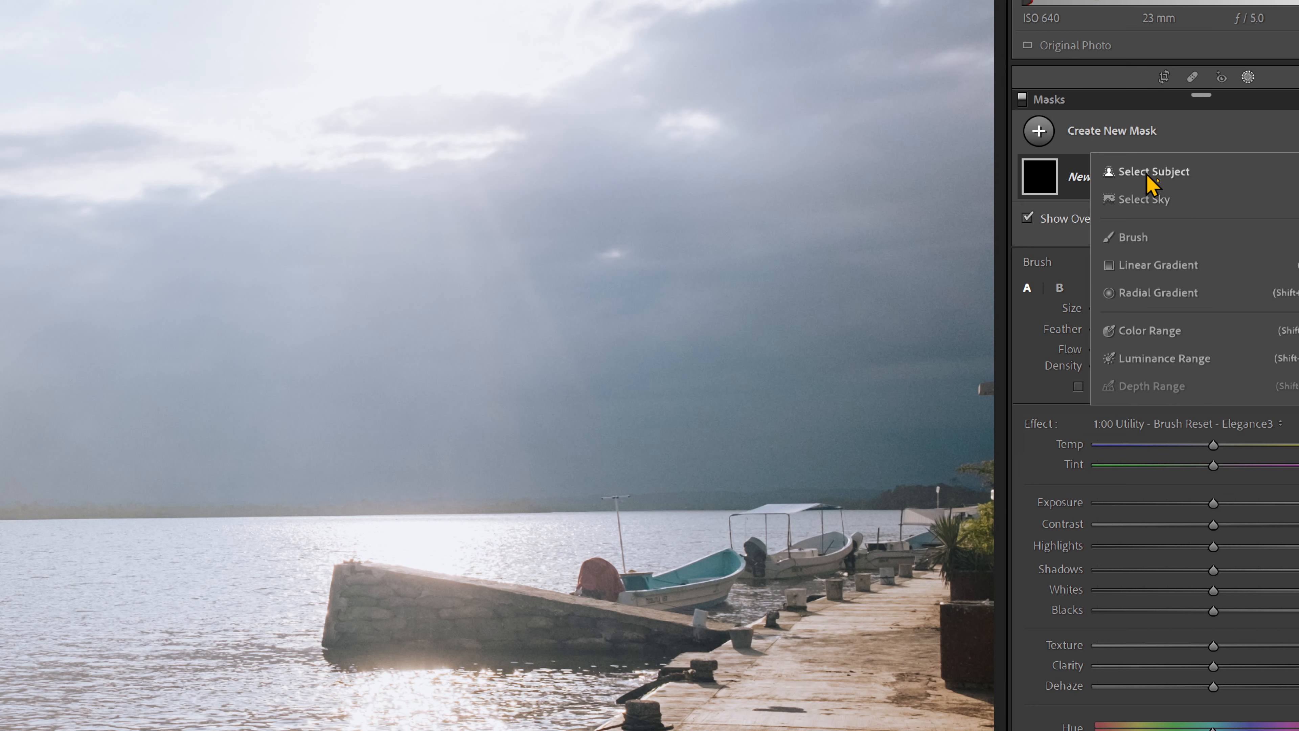
click(1155, 200)
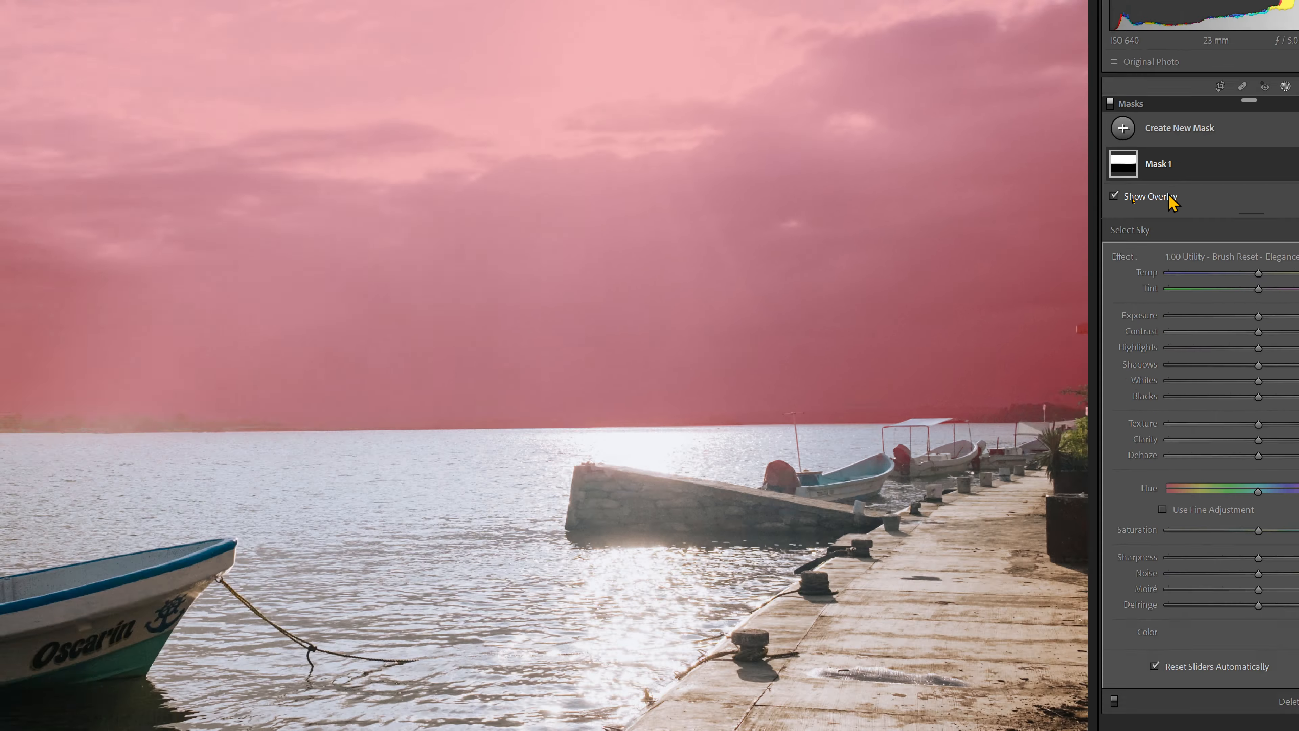
click(1149, 197)
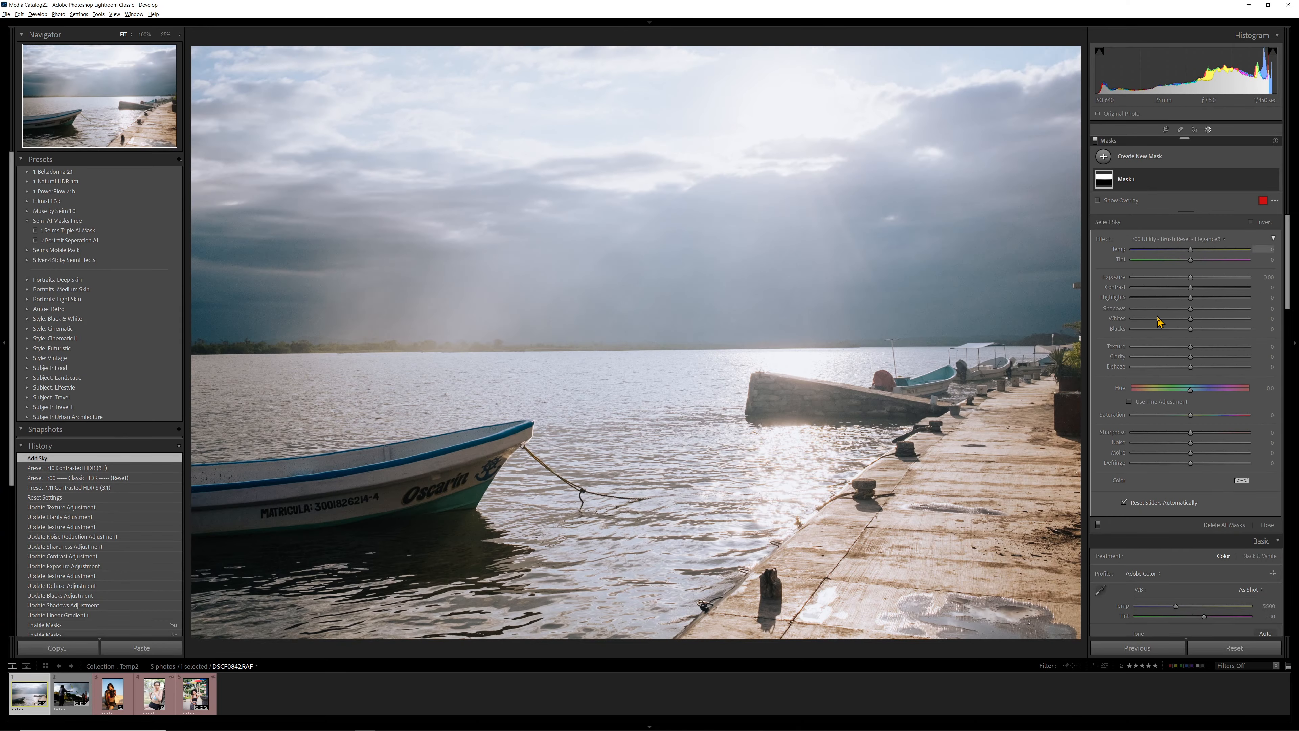
- Test the sky mask with Exposure at -4.00, reset it, and show the mask overlay again
drag(1192, 279, 1130, 283)
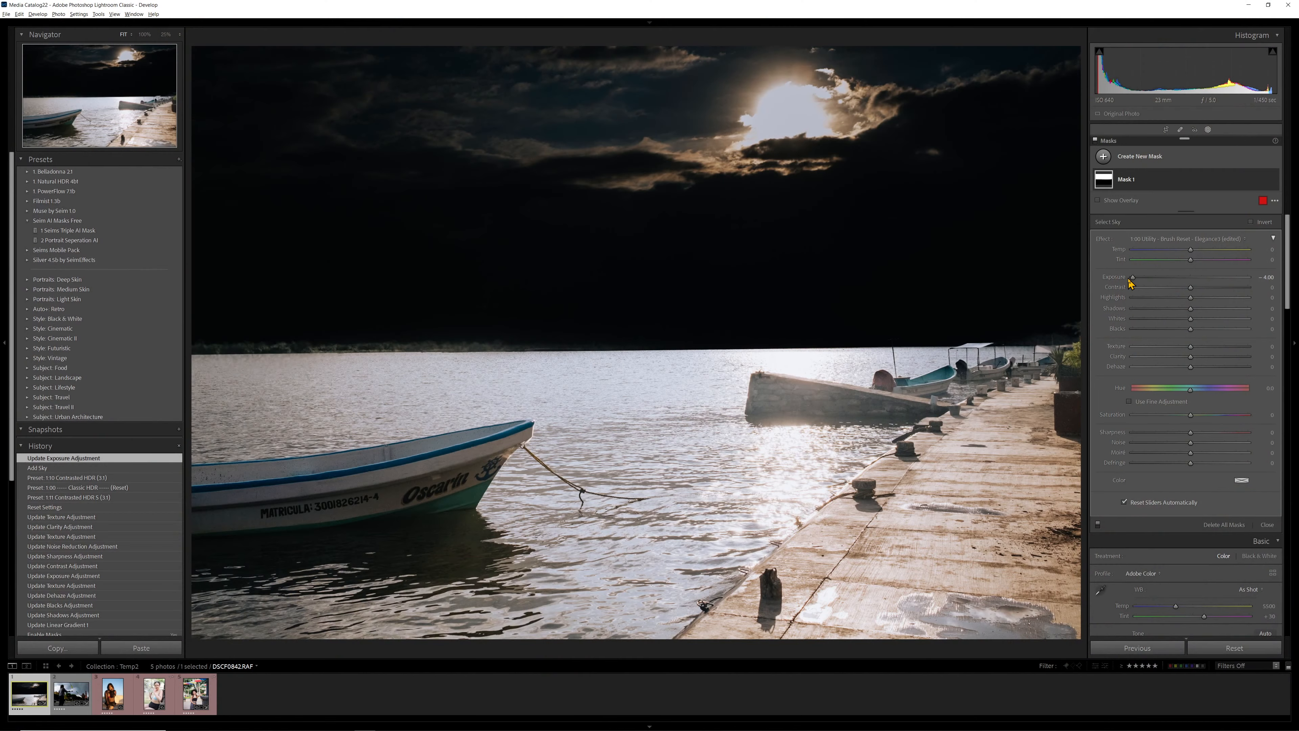
double_click(1134, 277)
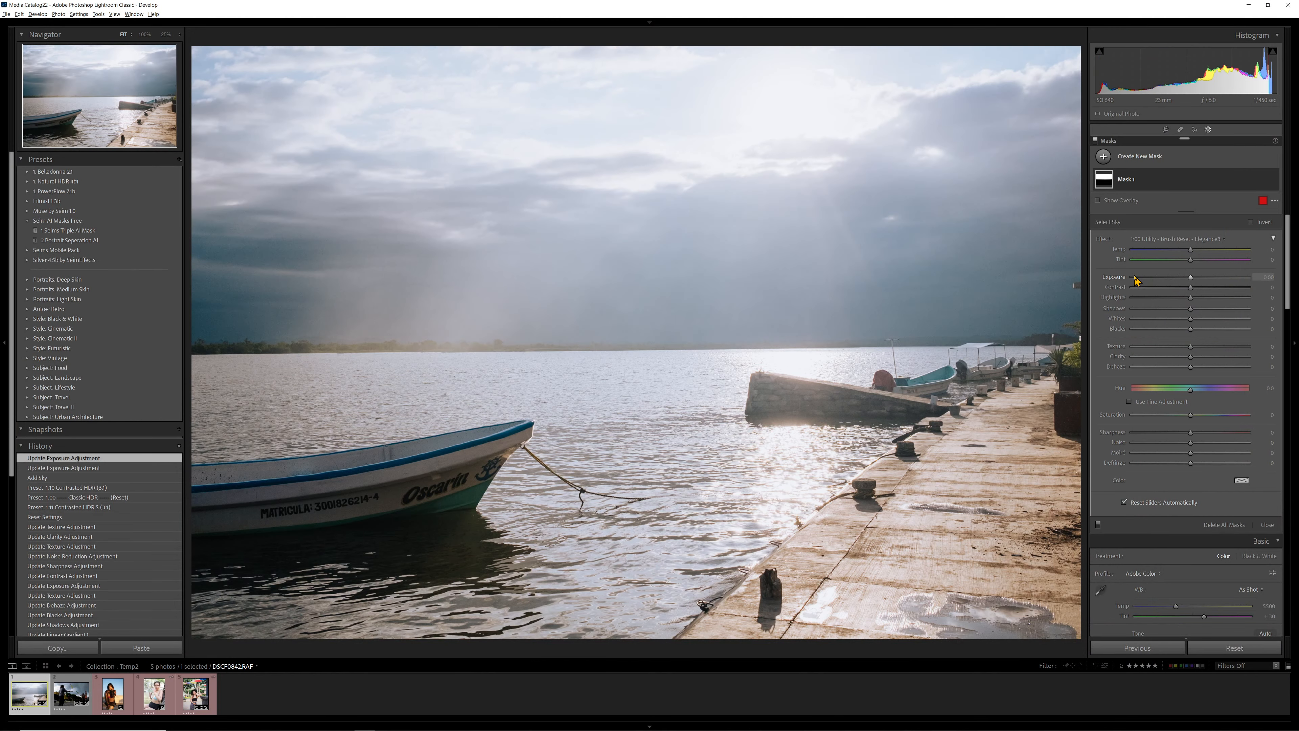
key(o)
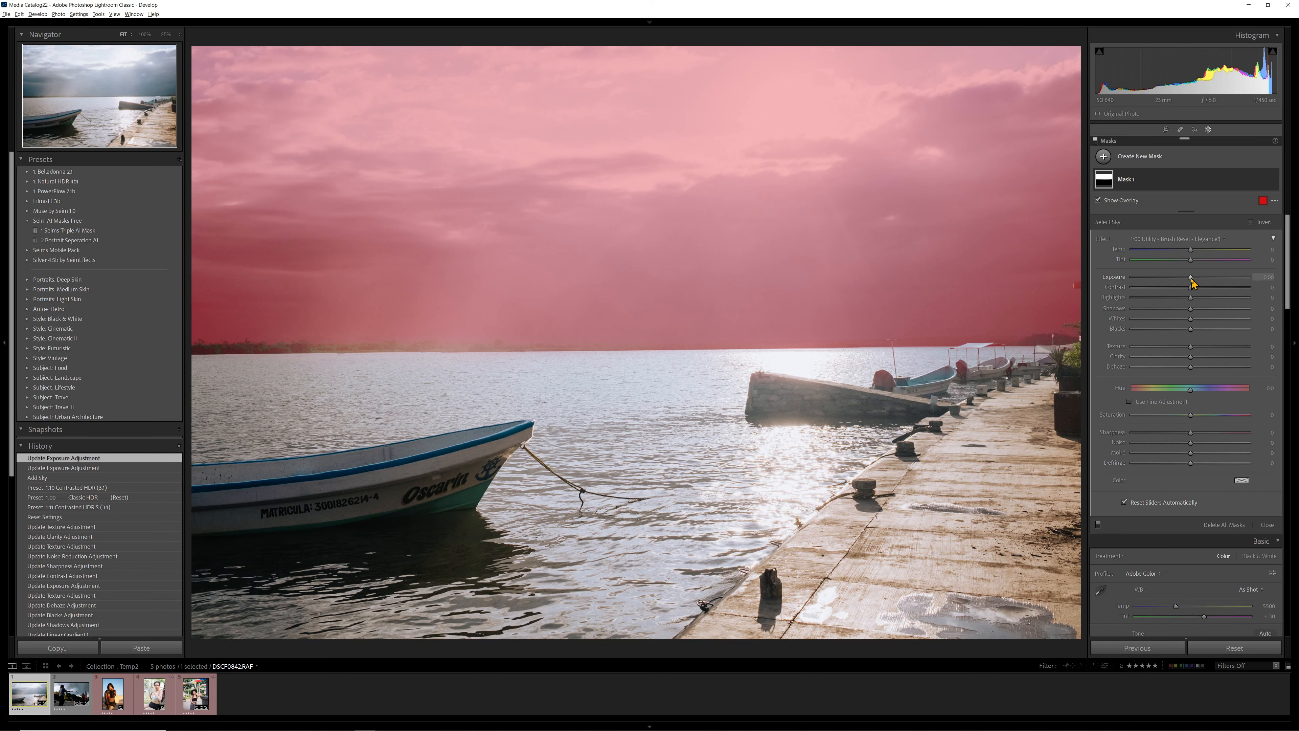
- Adjust the sky mask to Exposure -0.33, Texture 6, Clarity -14, Saturation 39, Highlights -54 and Temp -13
drag(1191, 278, 1186, 279)
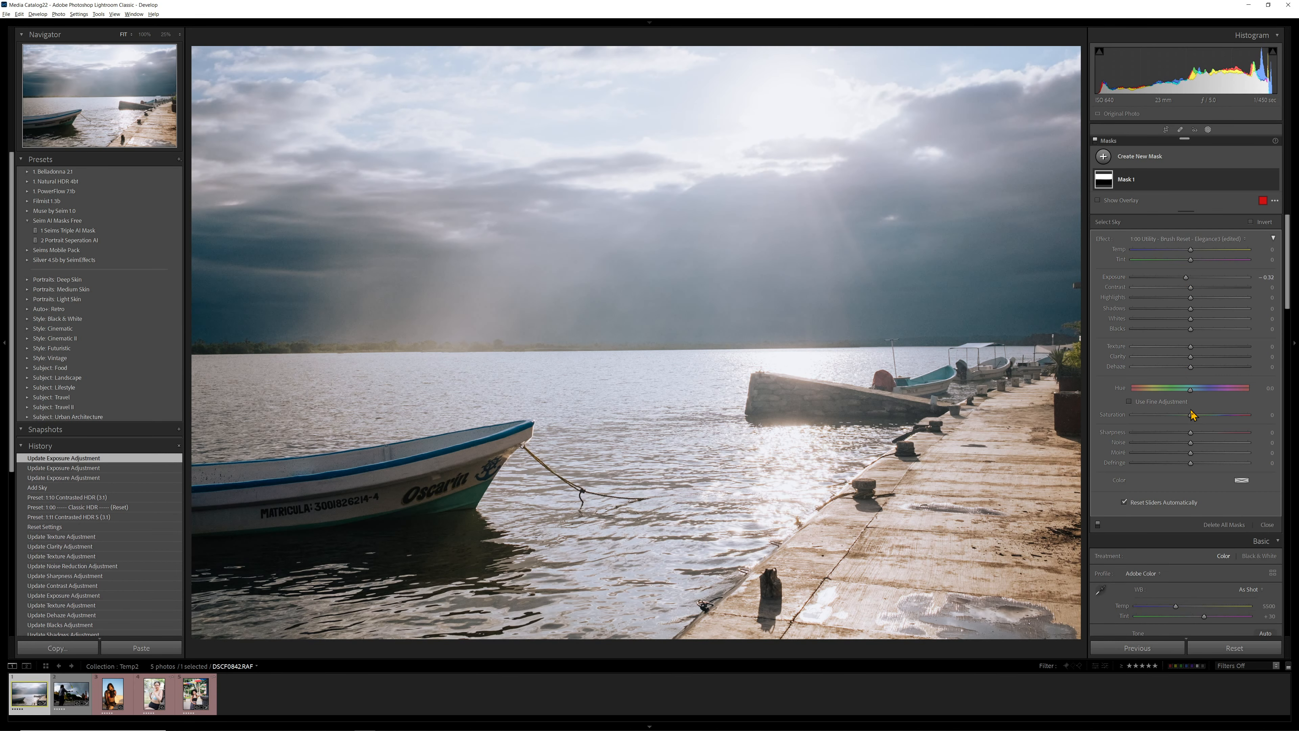
drag(1191, 359, 1178, 359)
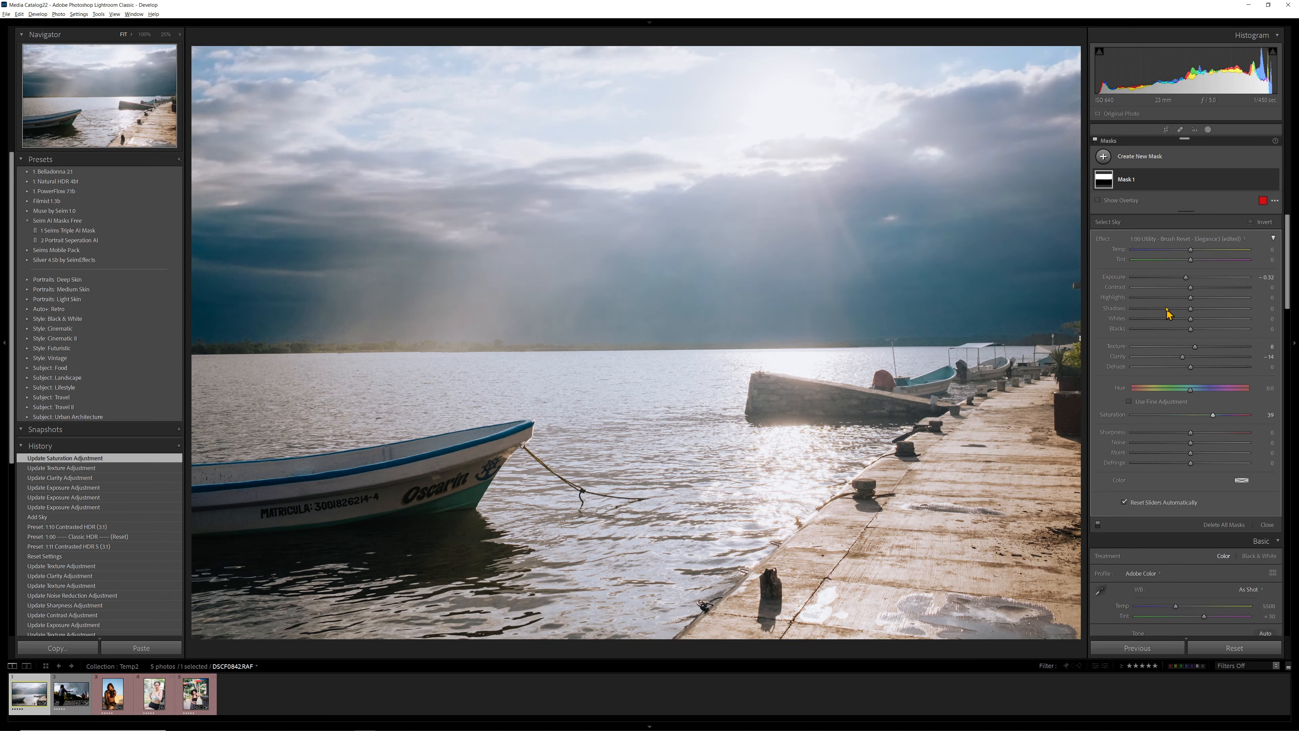
drag(1171, 303, 1144, 306)
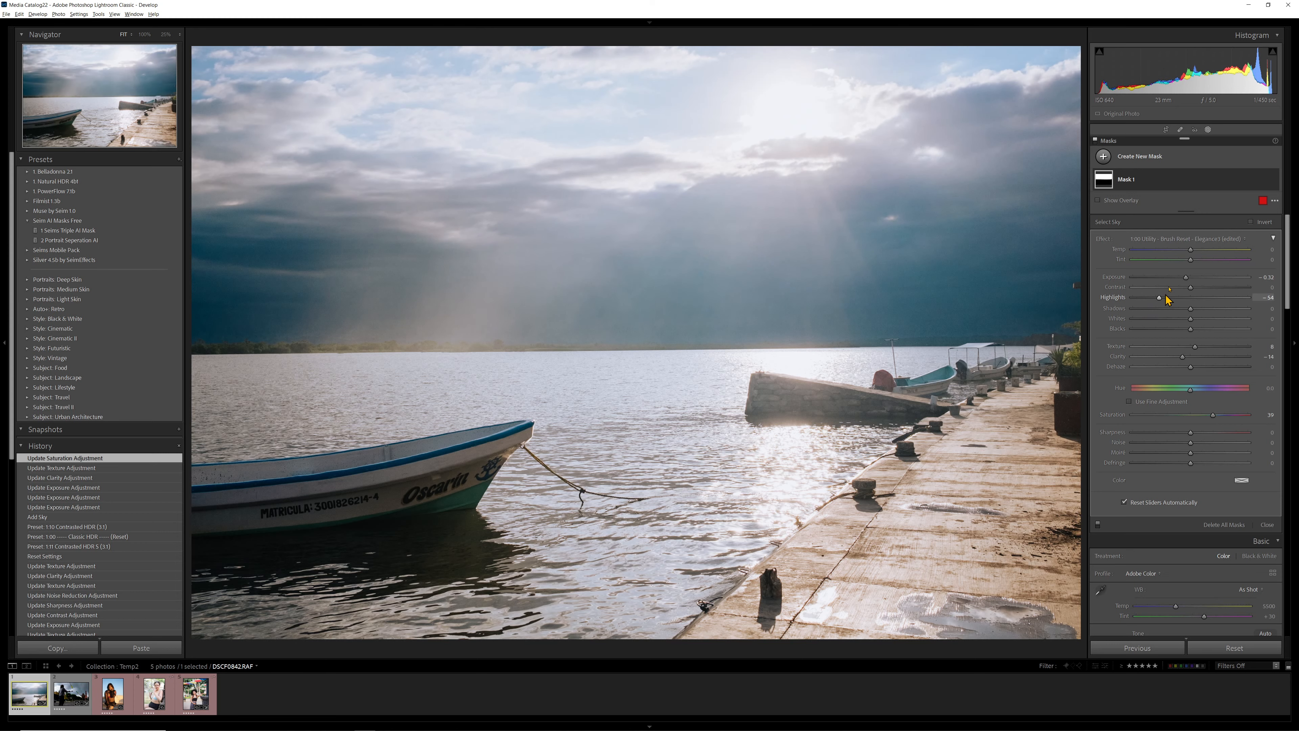
mouse_move(1191, 253)
mouse_down()
mouse_move(1202, 254)
mouse_move(1154, 269)
mouse_move(1226, 267)
mouse_move(1202, 267)
mouse_up()
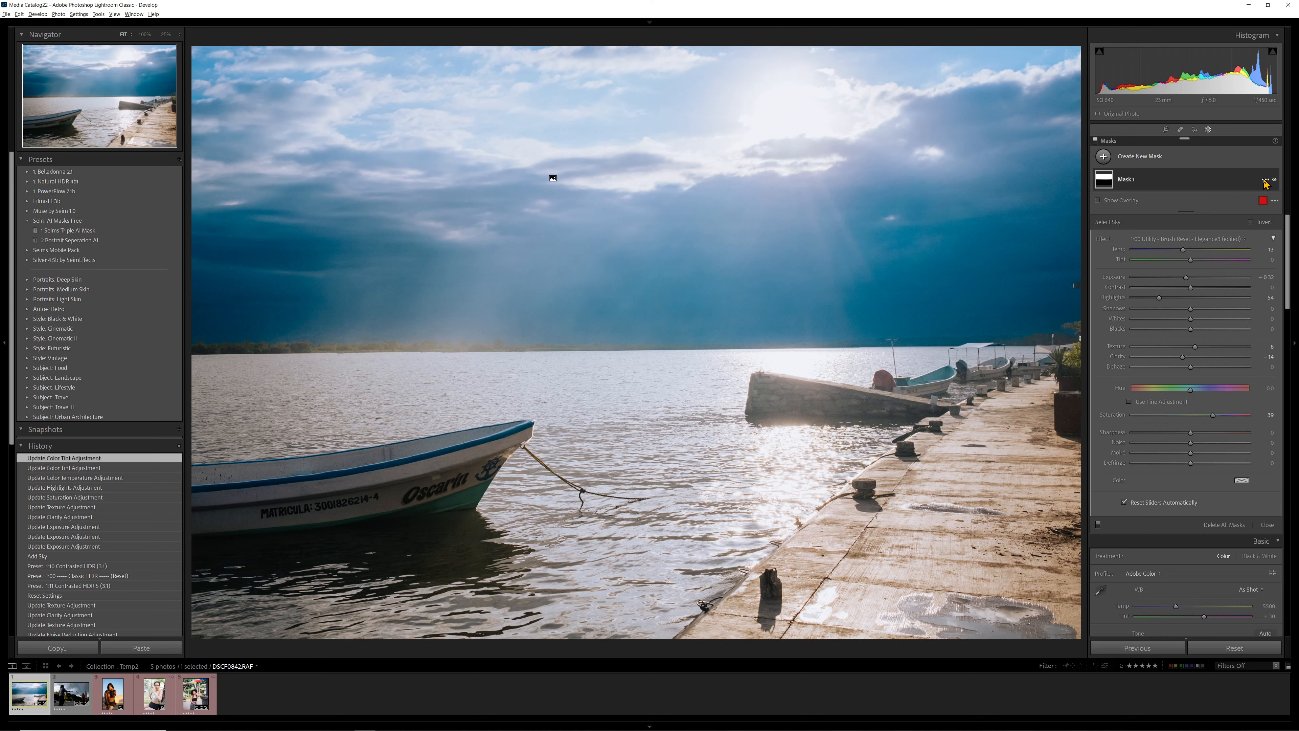
- Open the jugglers photo and delete both of its AI SKY (update) masks, including the copy
click(59, 697)
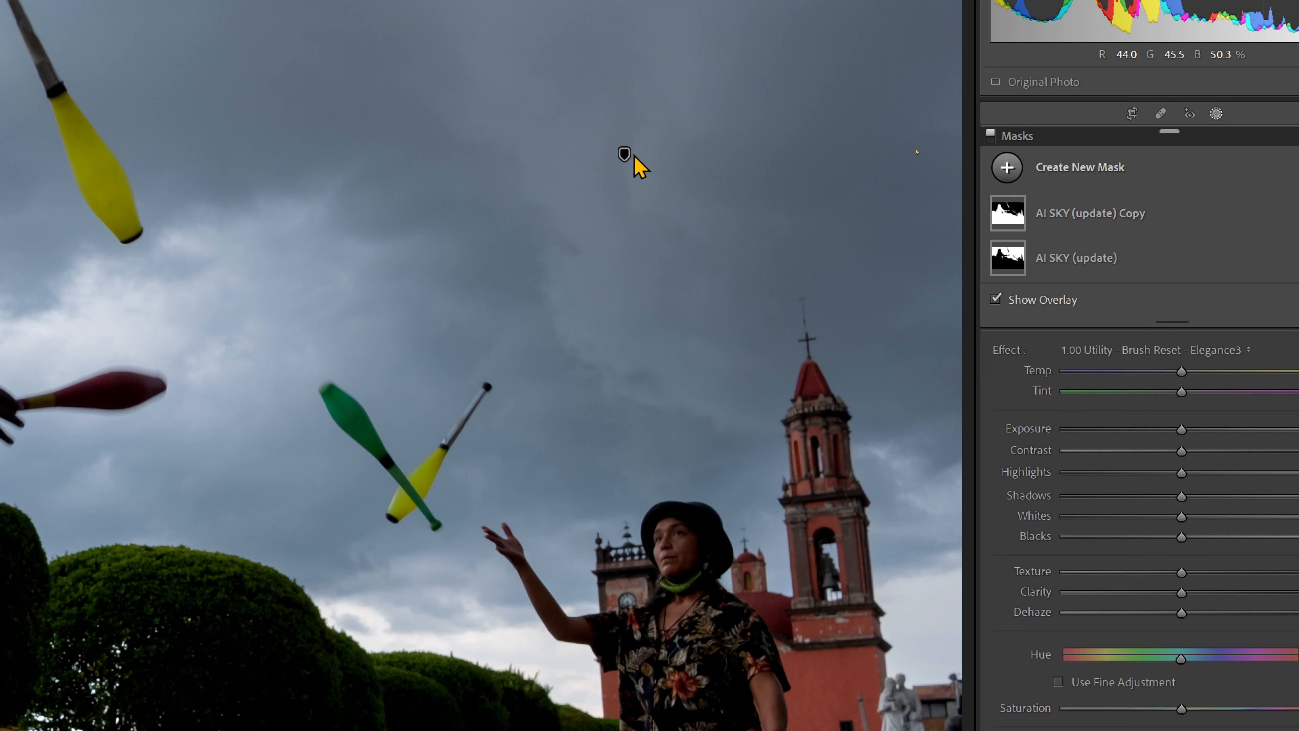
click(1112, 230)
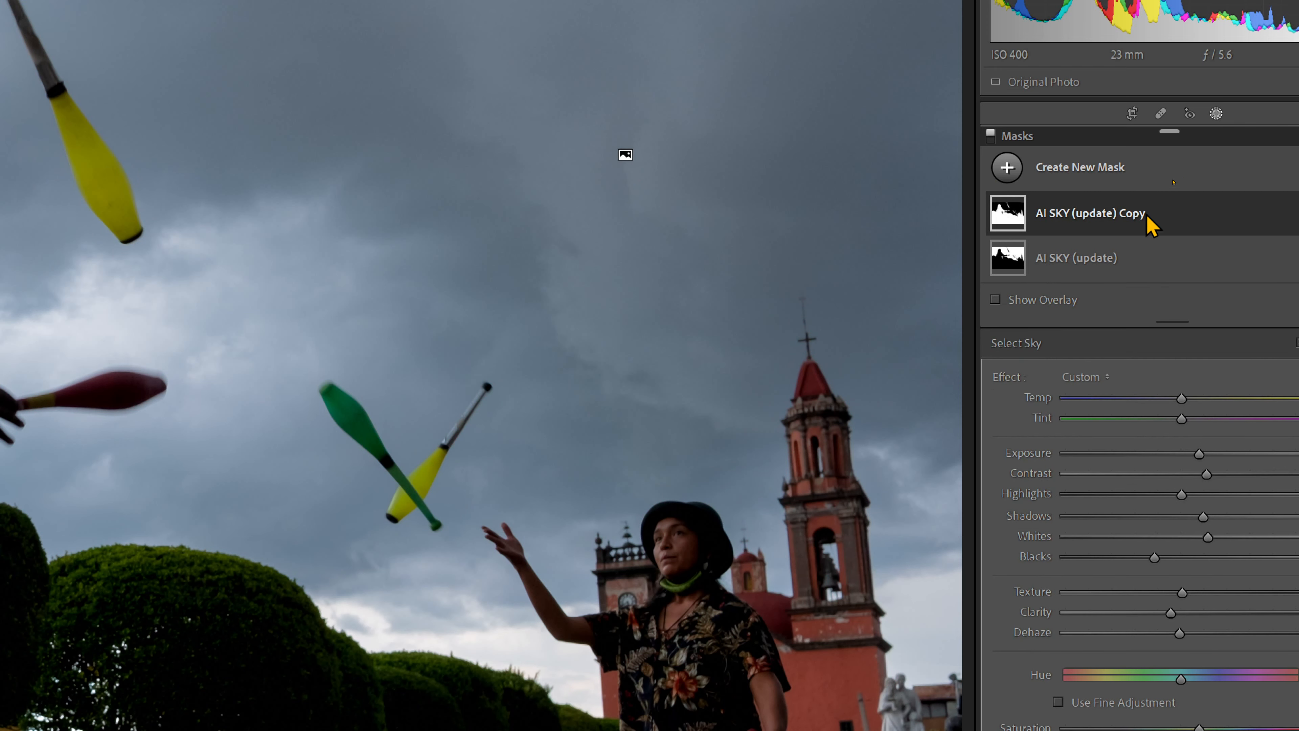
click(1101, 241)
click(1111, 211)
right_click(1105, 219)
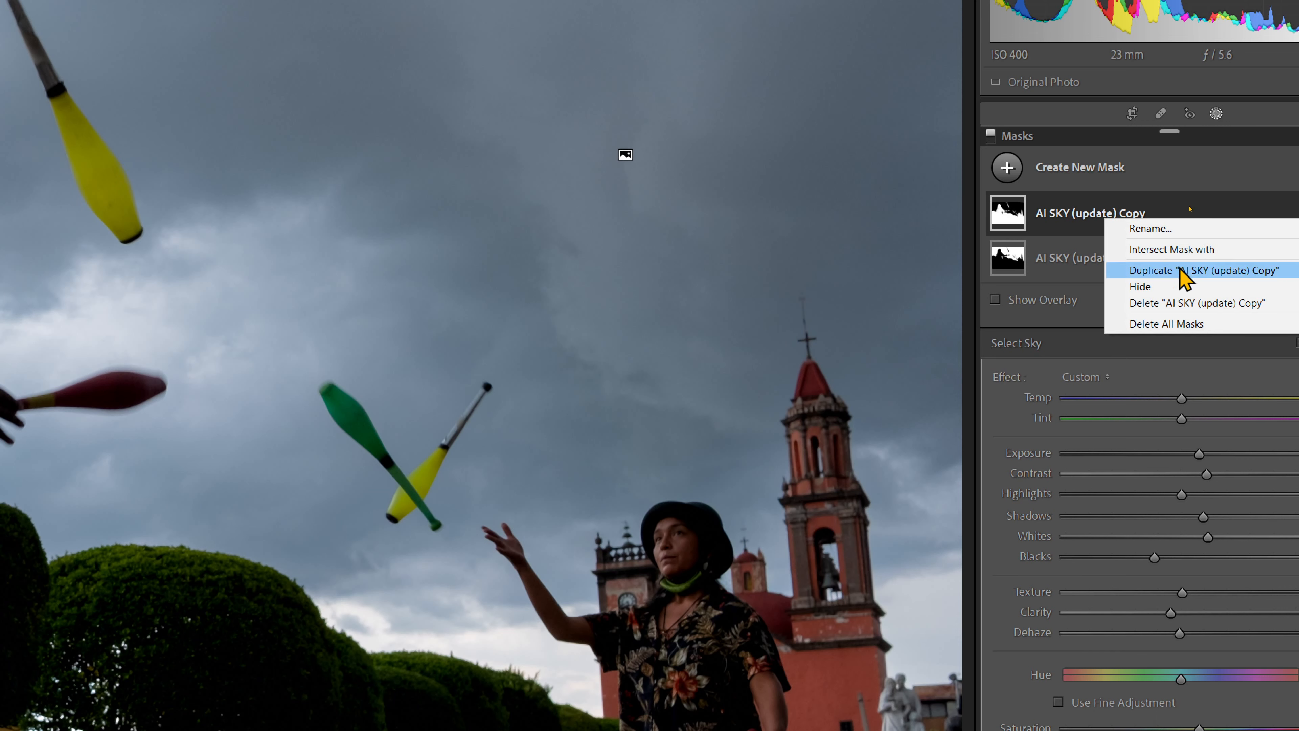
click(1066, 215)
click(1102, 230)
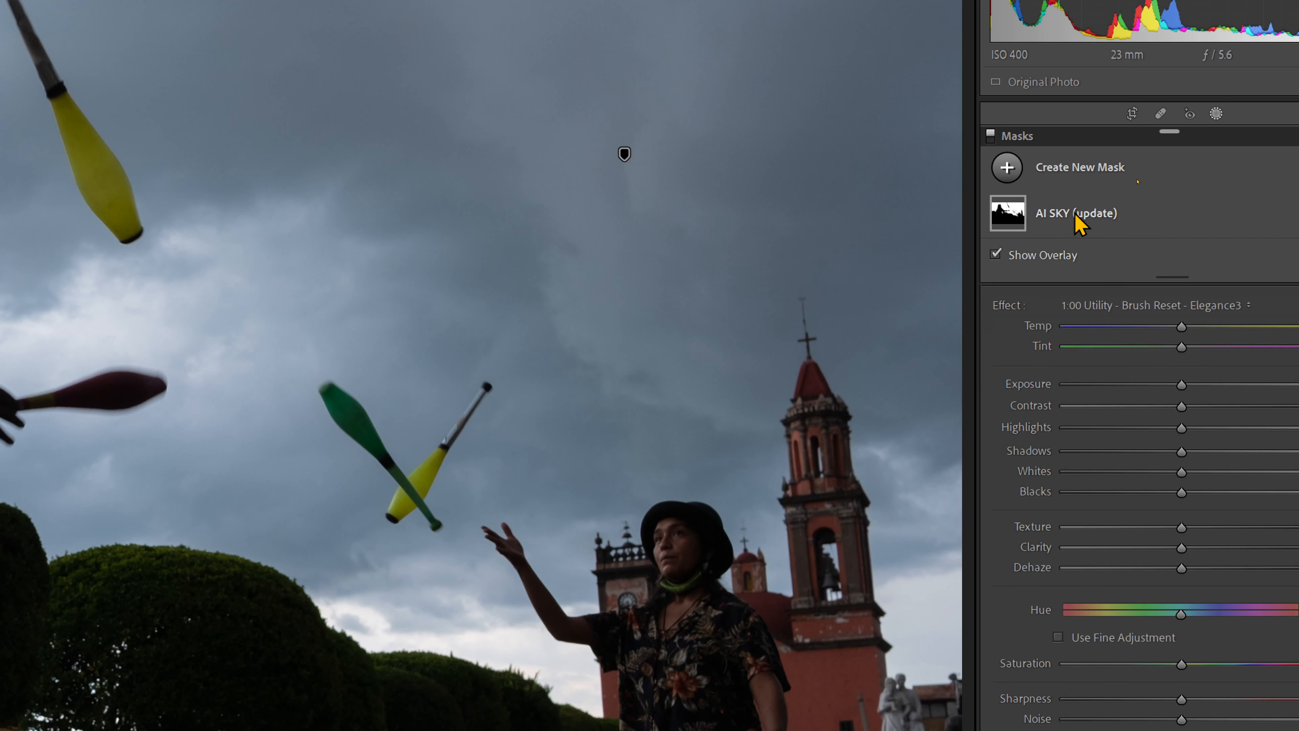
click(1075, 214)
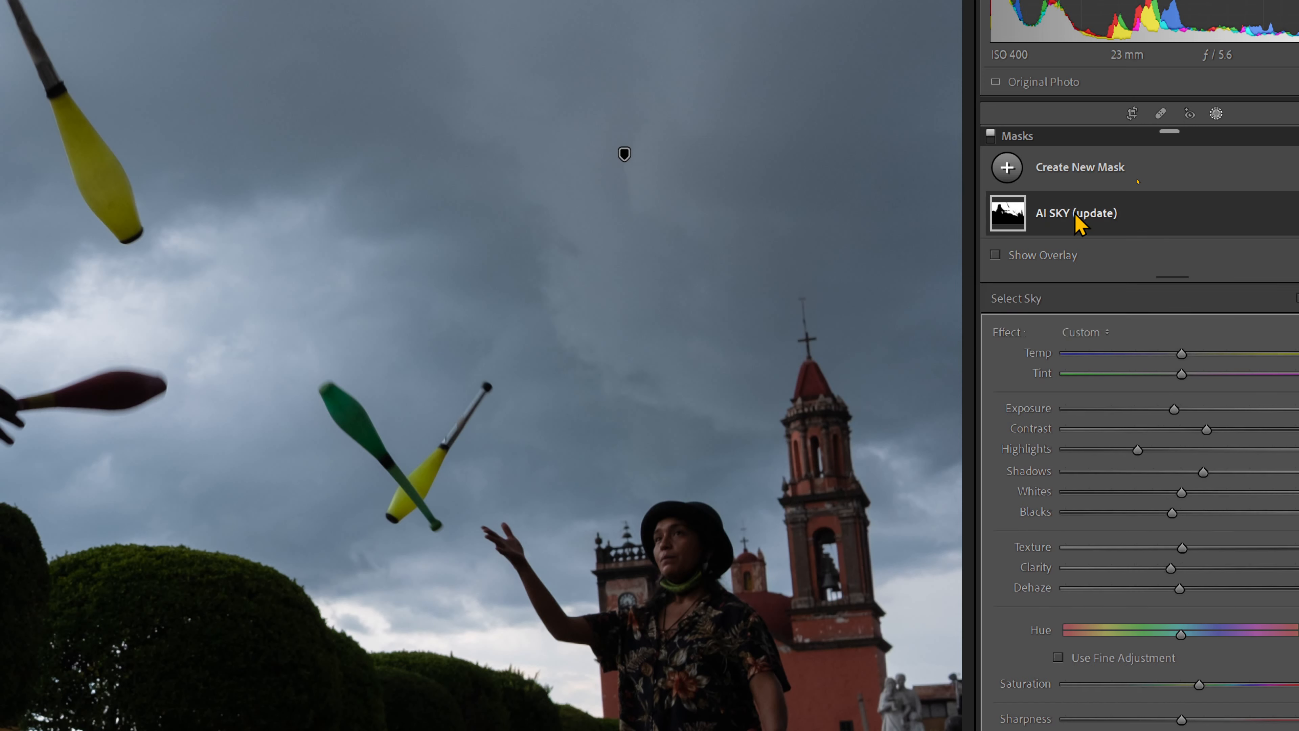
key(Delete)
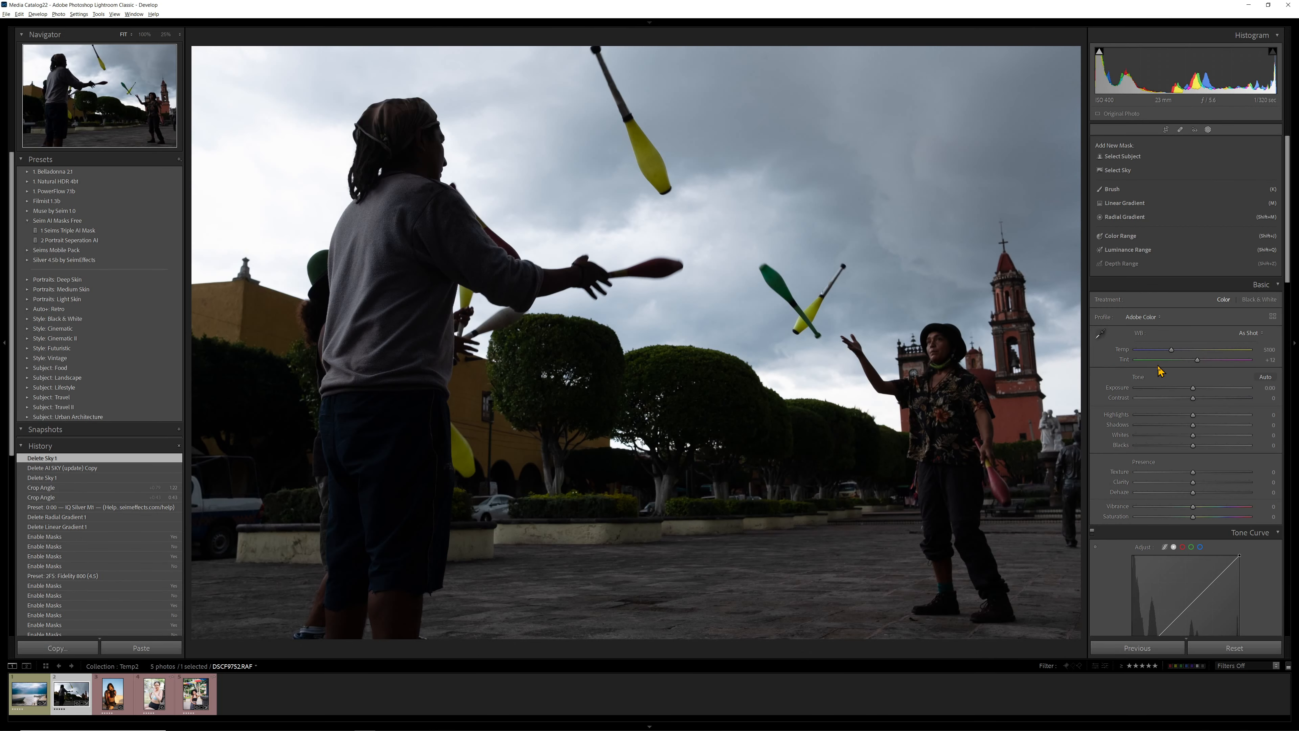
- Apply the 1:10 Dynamic Silver 100 preset from the Silver group to the jugglers photo and set Exposure to -0.08
key(k)
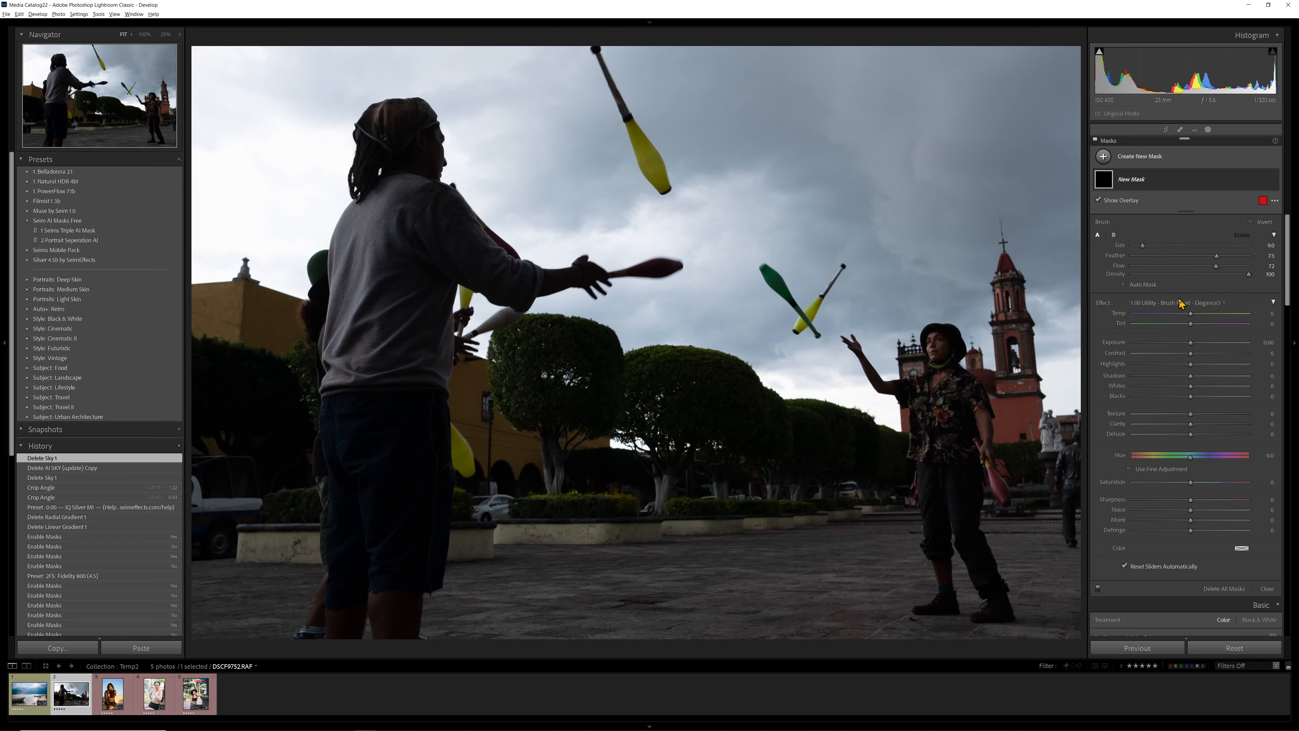
key(k)
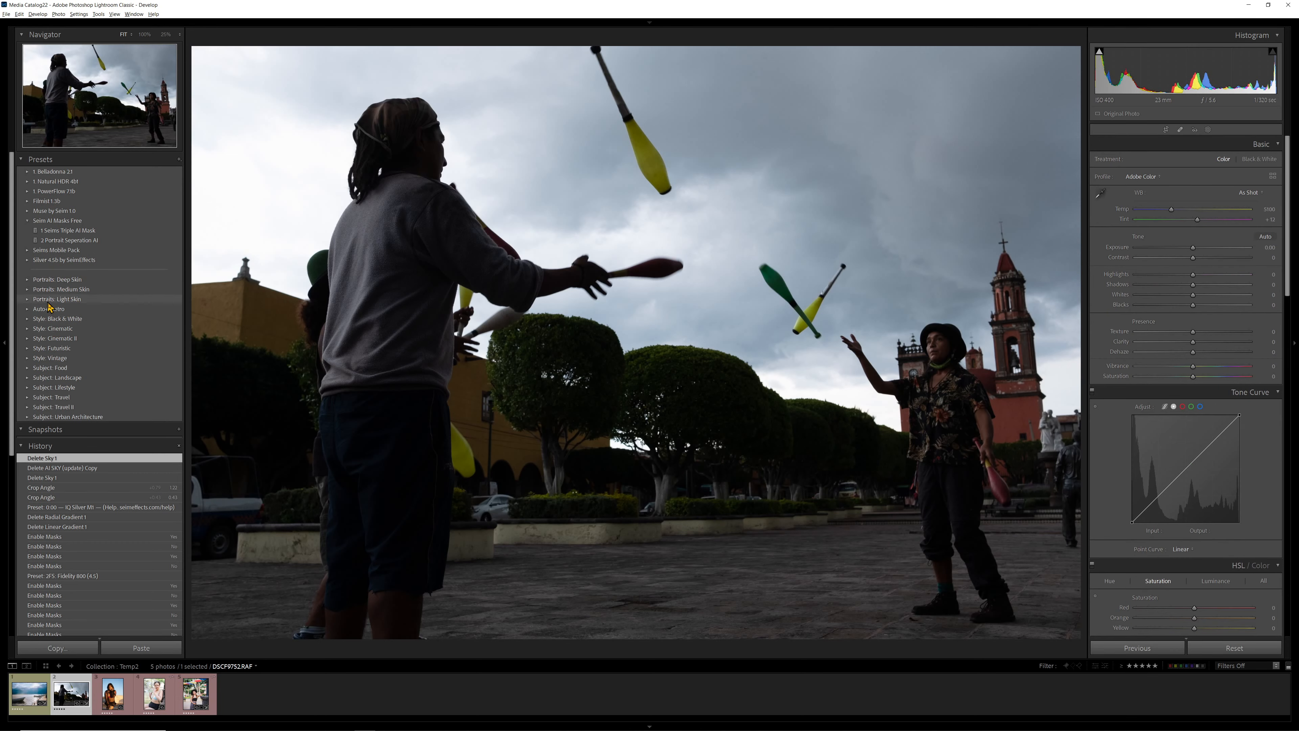
click(27, 260)
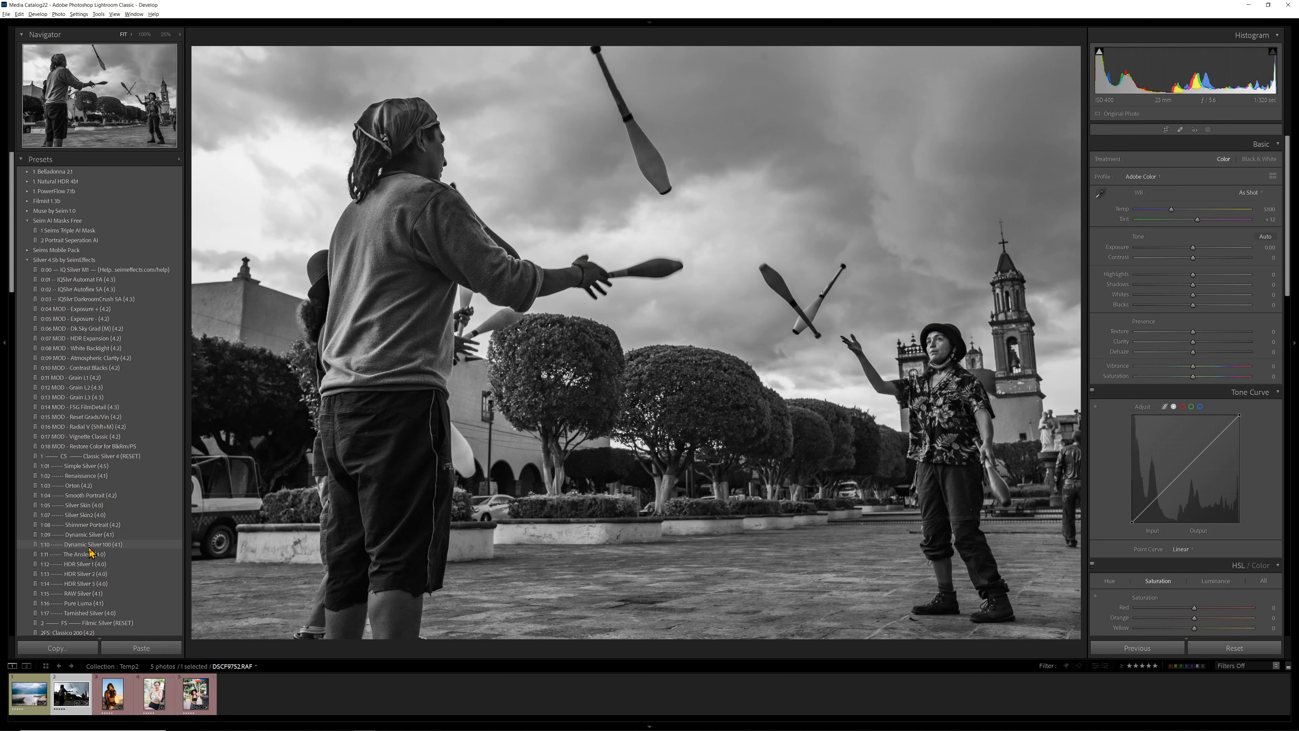
click(89, 546)
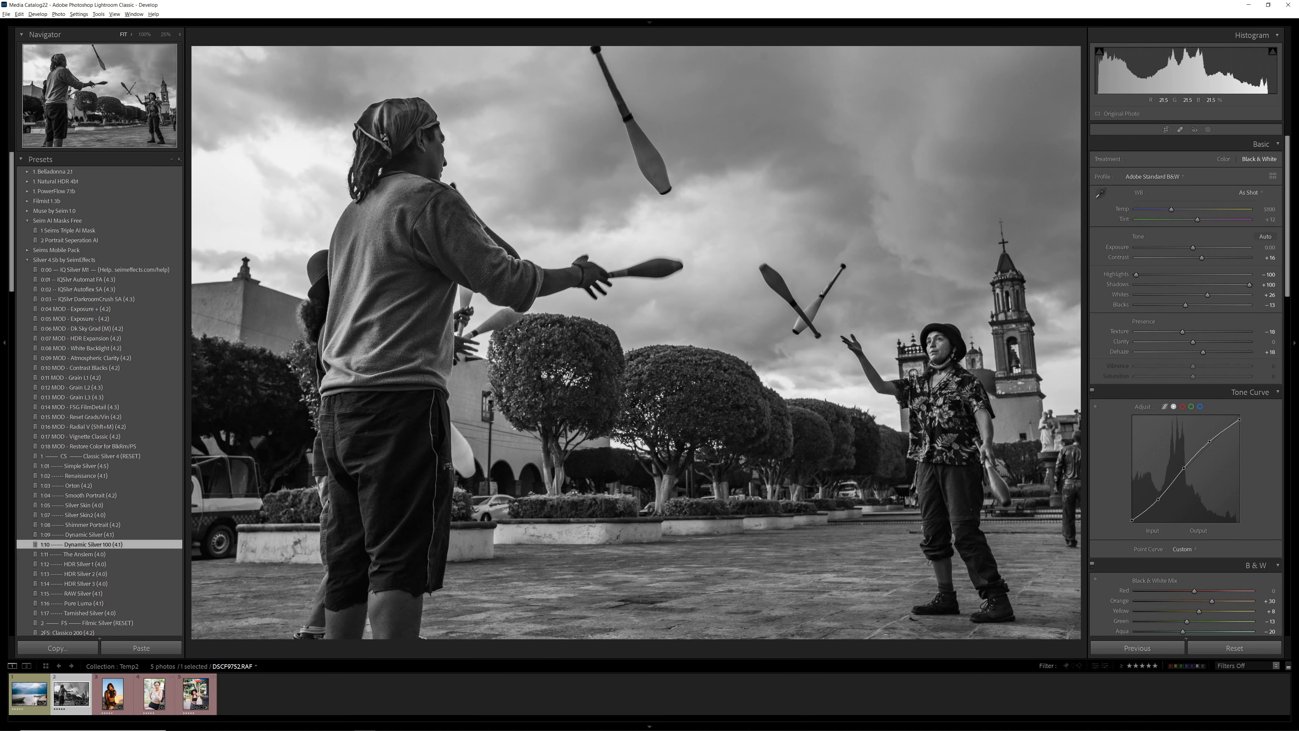
drag(1193, 248, 1193, 253)
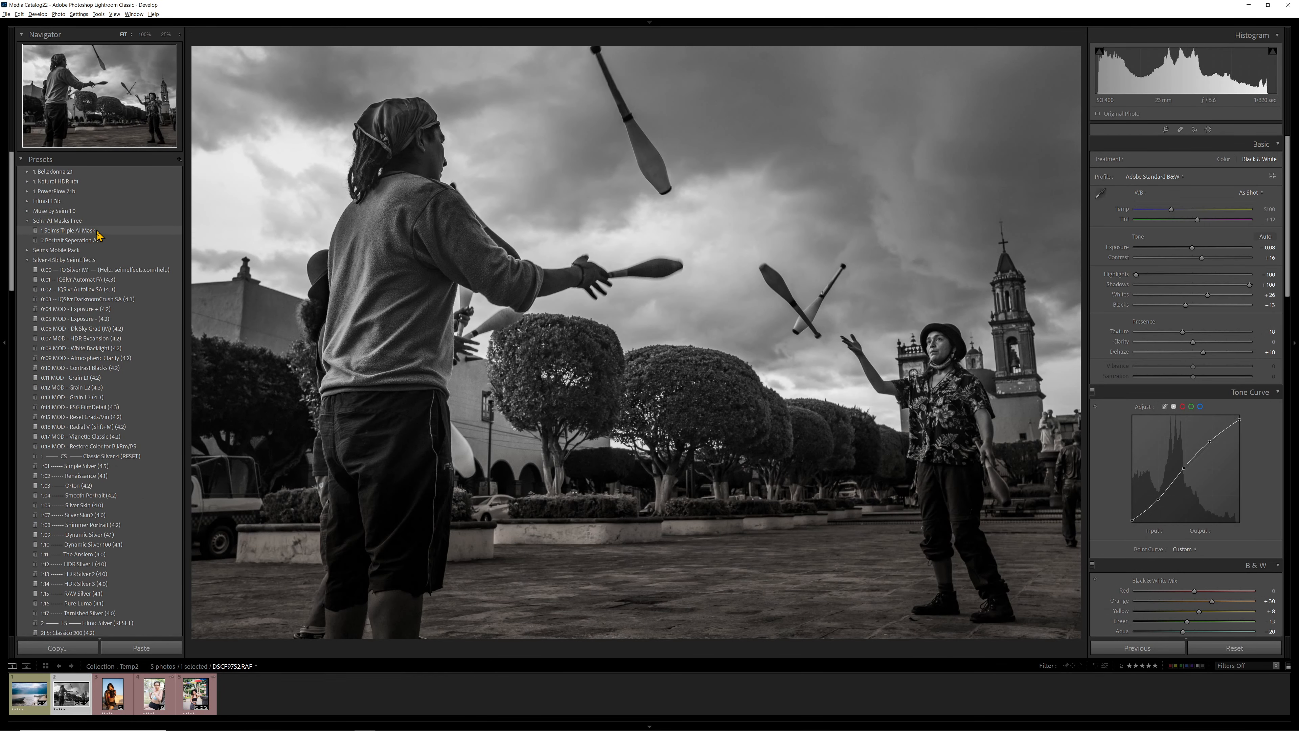
- Apply the 1 Seims Triple AI Mask preset and bring up the list of masks it contains
click(97, 233)
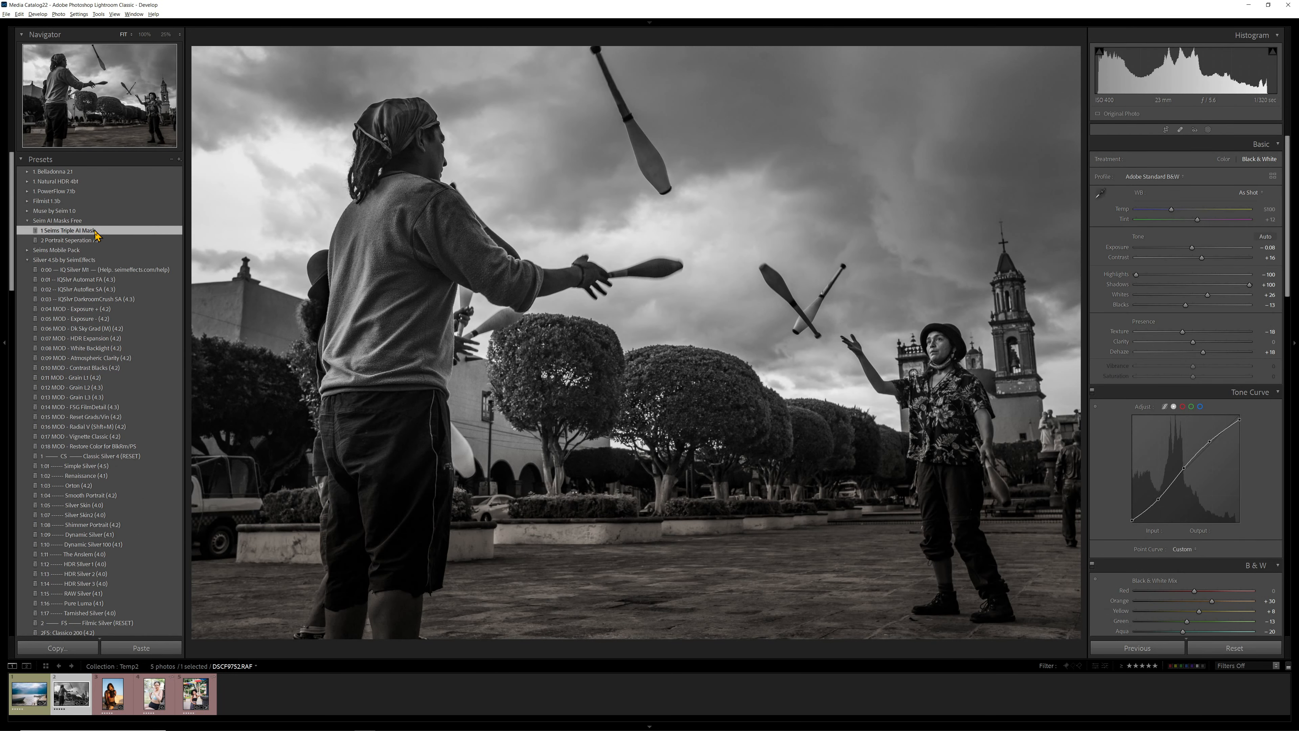
click(1209, 130)
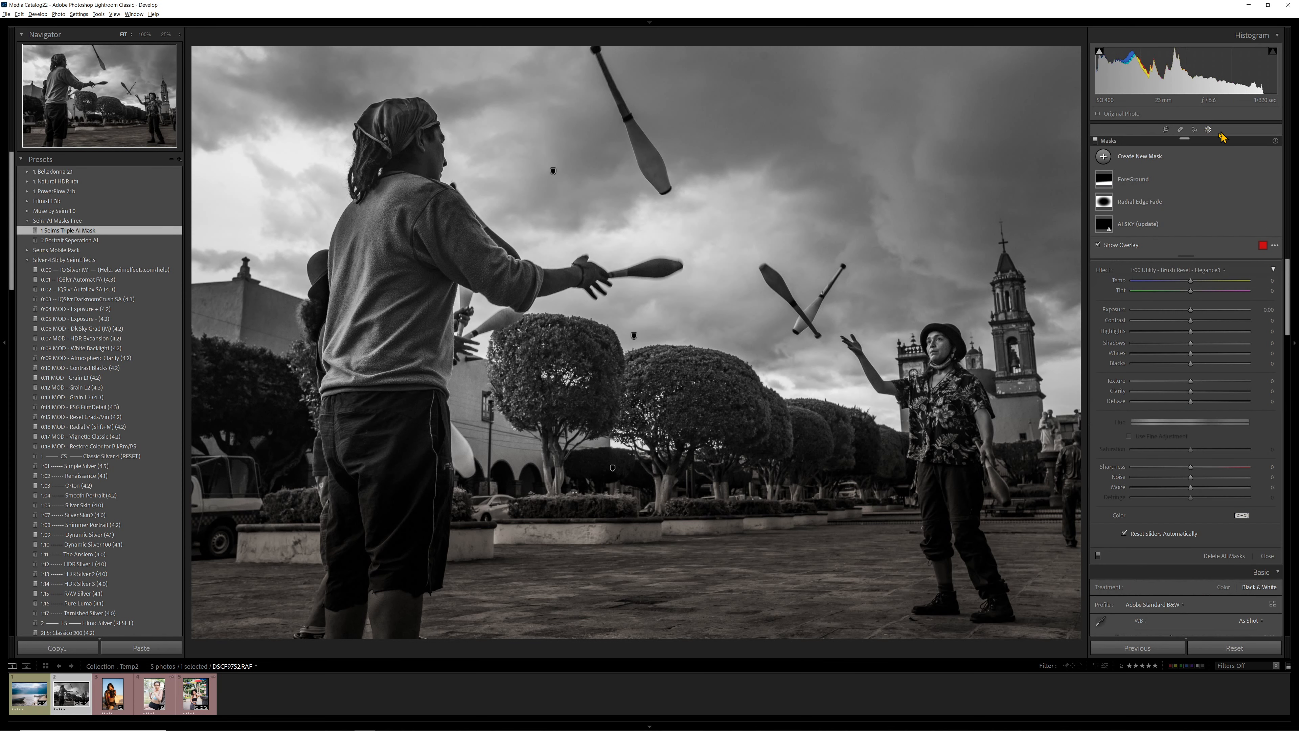
- Undock the list of masks and float it over the sky area of the jugglers photo
drag(1199, 141, 1046, 34)
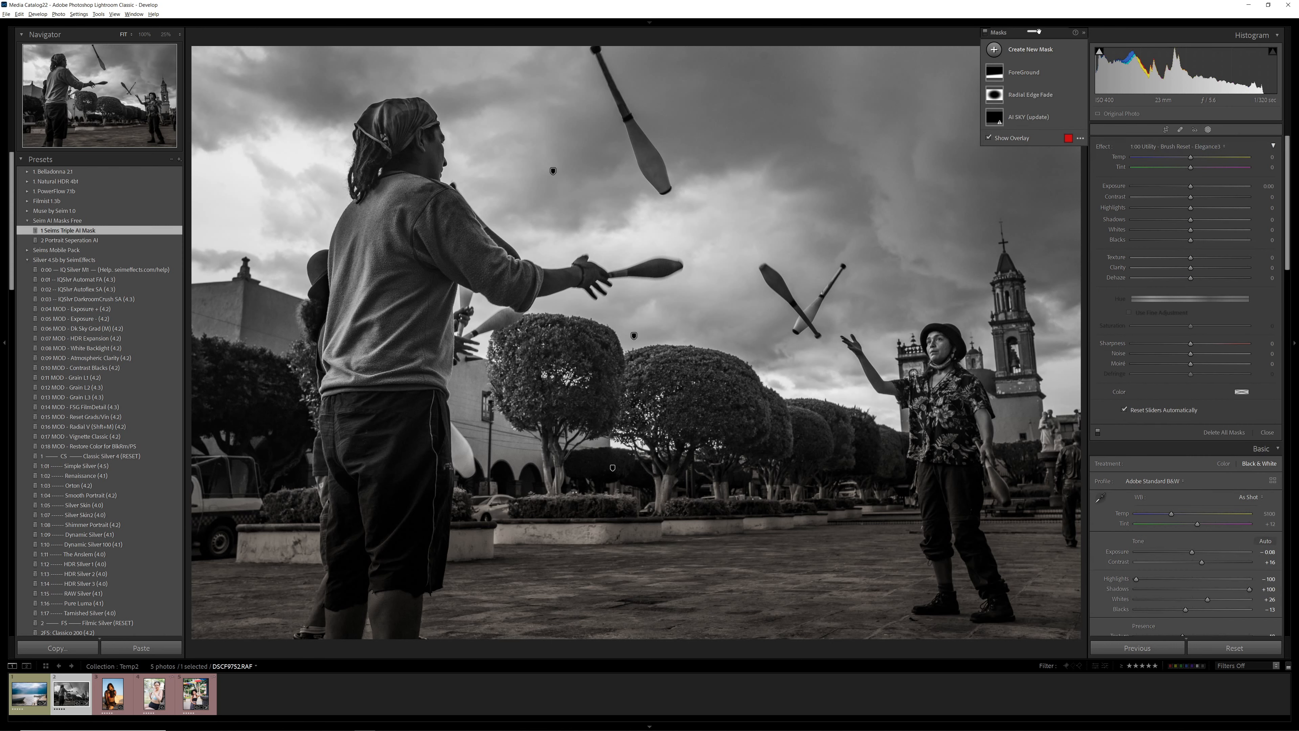
drag(1039, 31, 1220, 132)
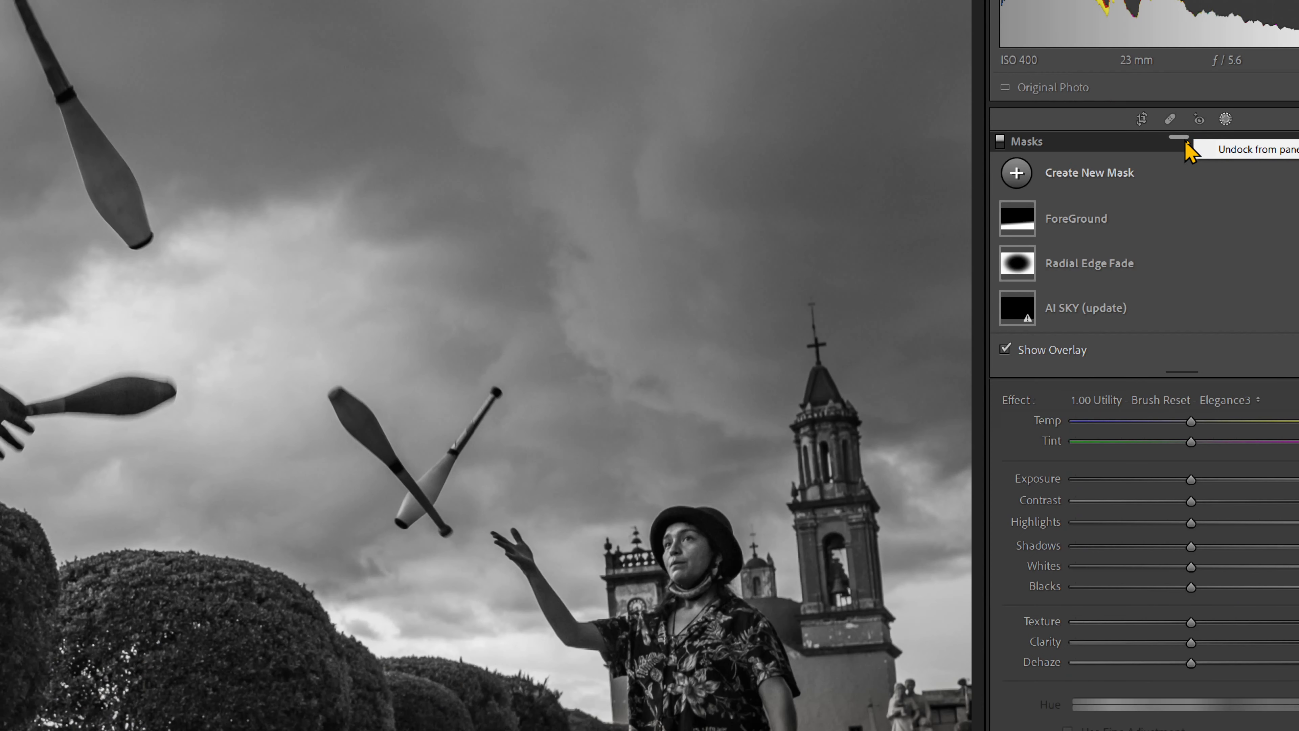
click(1263, 150)
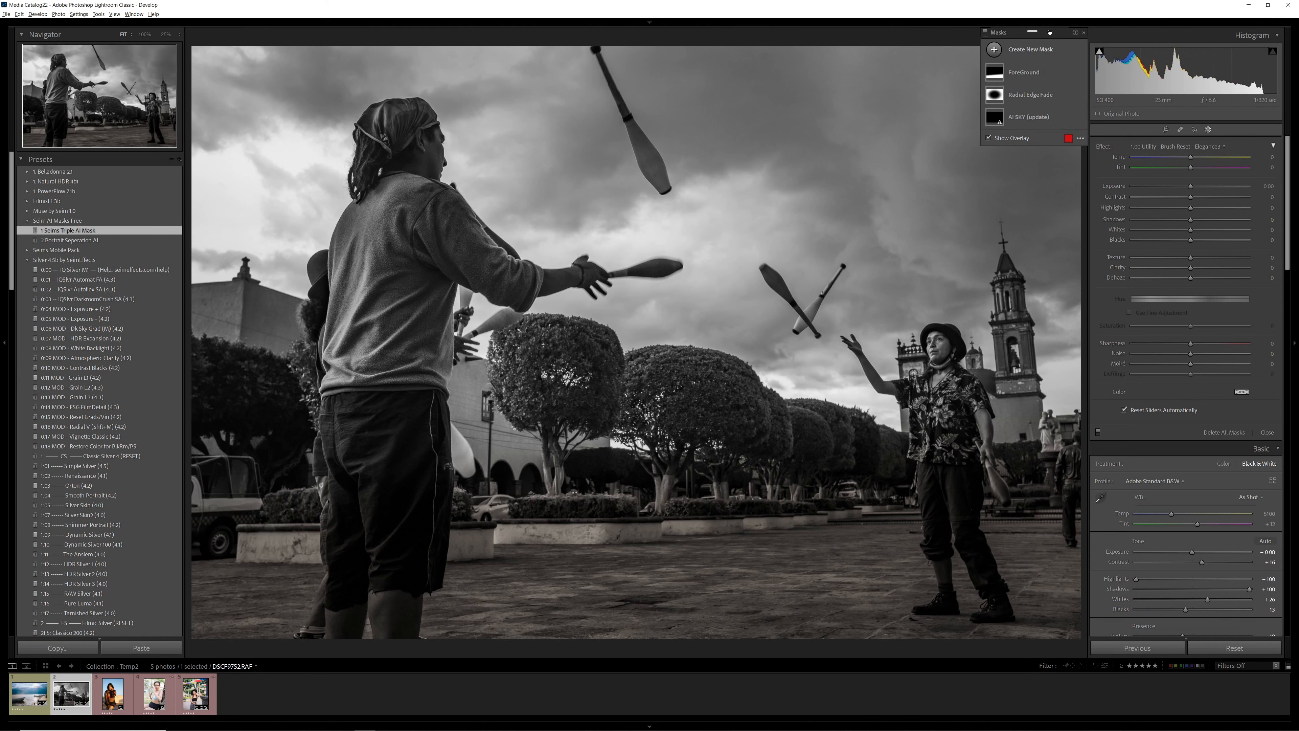
drag(1050, 32, 1027, 65)
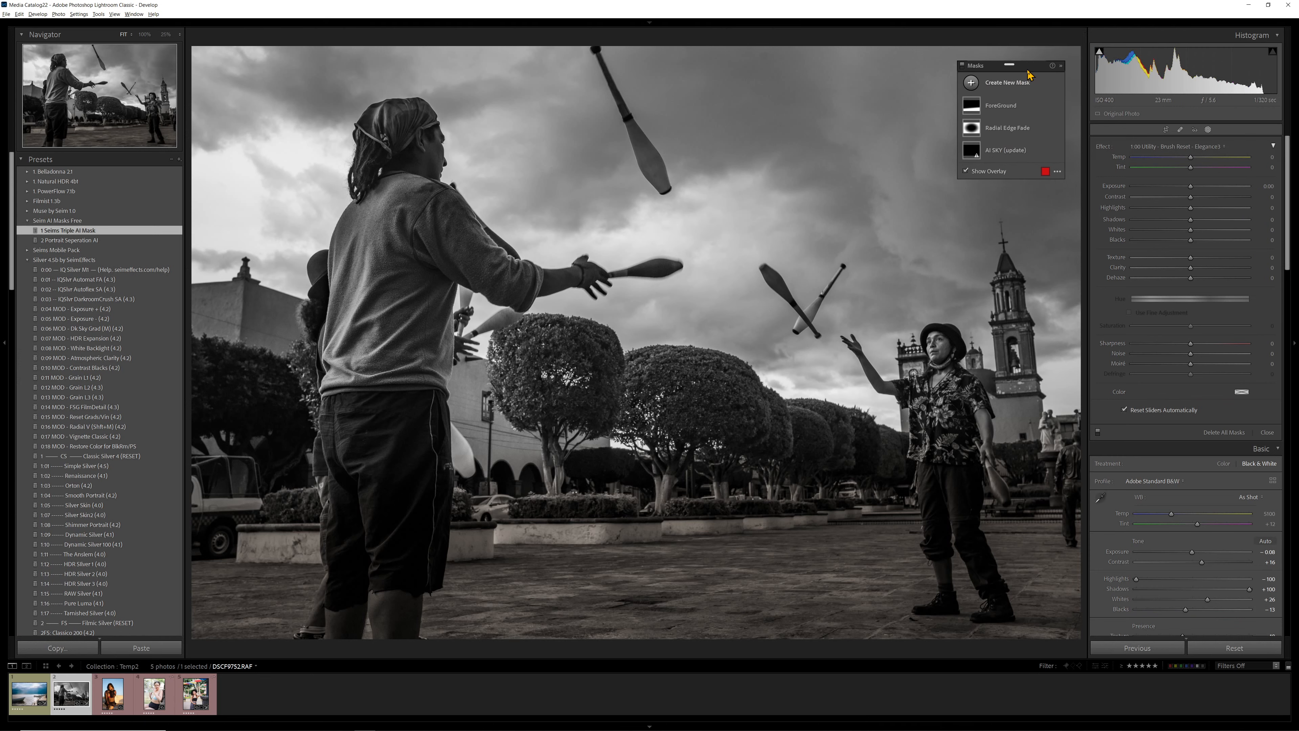
- Select the ForeGround mask, check its coverage on the photo, and expand its linear gradient component
click(1010, 109)
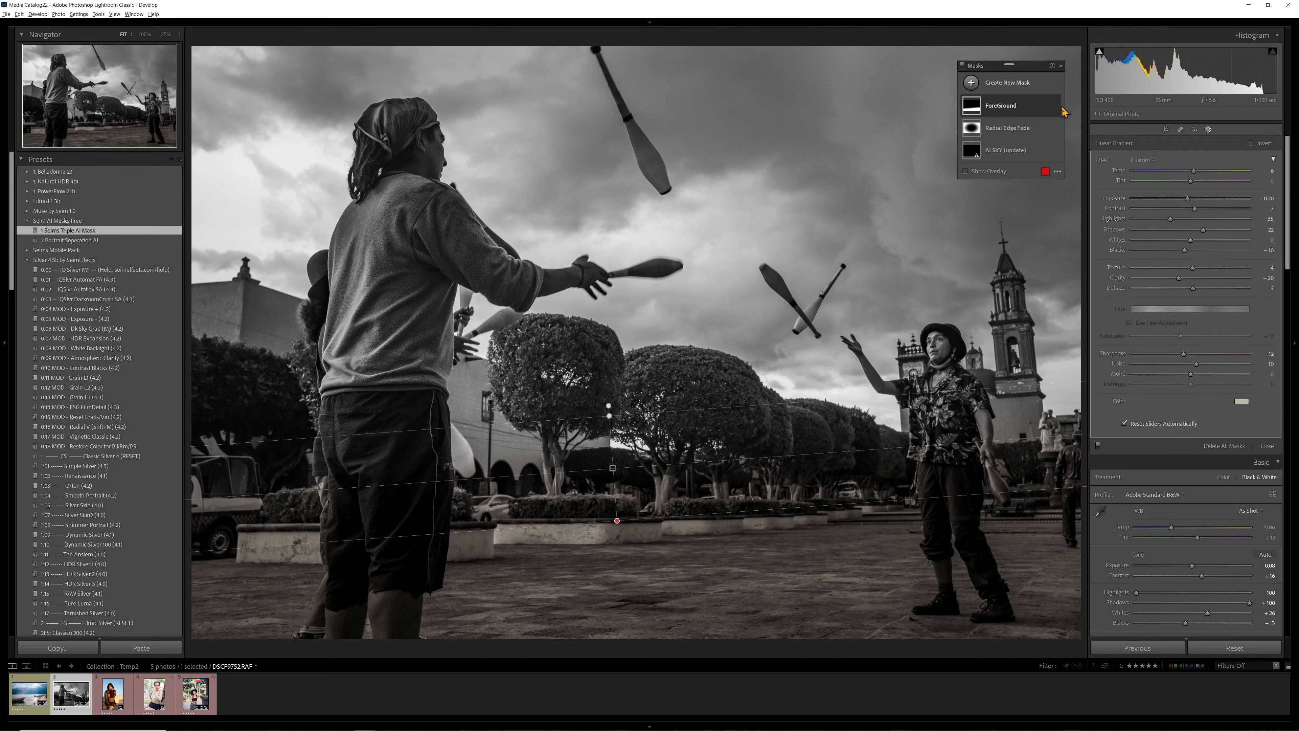
mouse_move(981, 116)
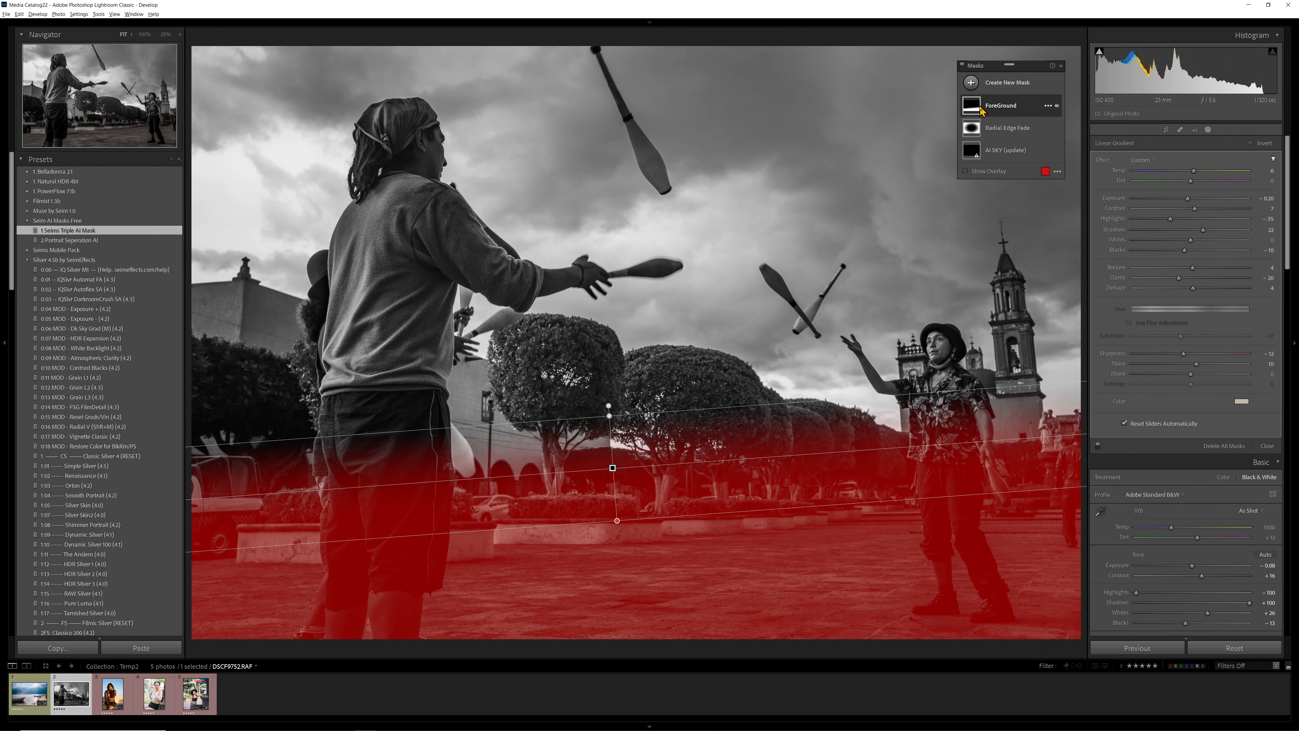
click(1008, 109)
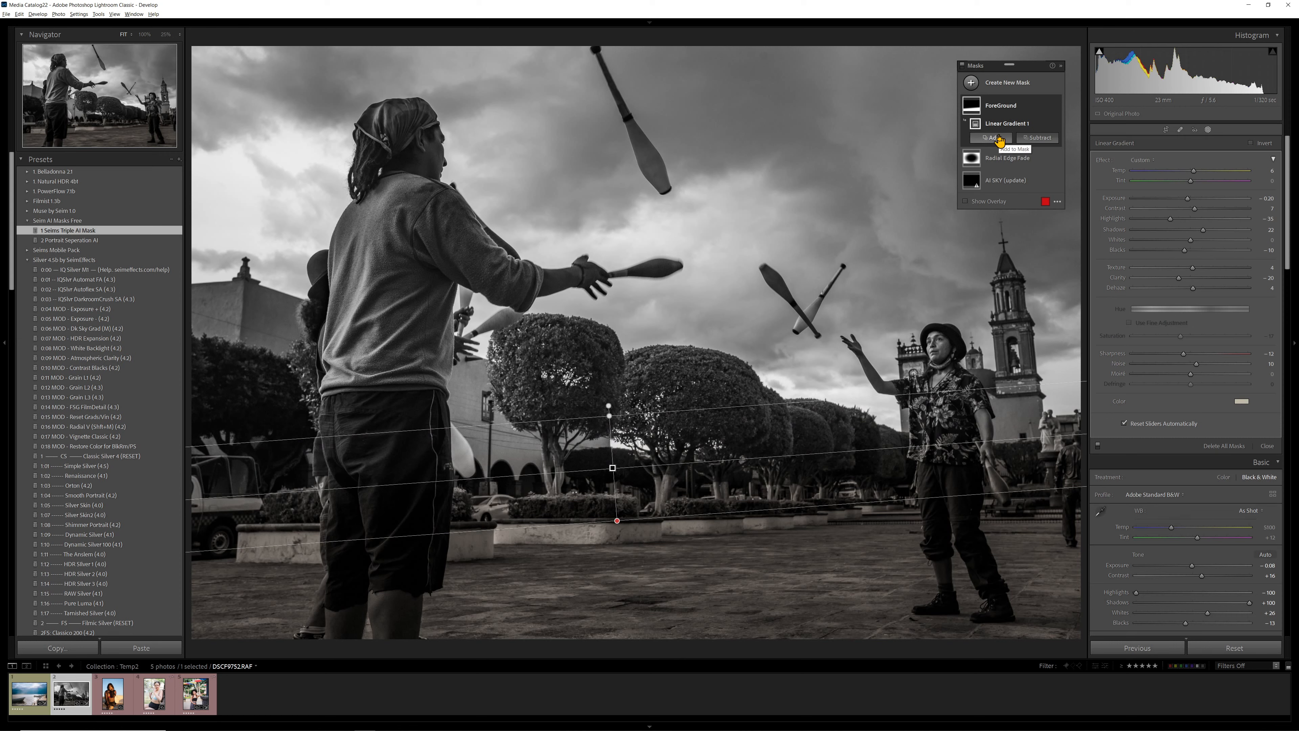
- Review what can be added to the ForeGround mask and compare the photo with that mask hidden and shown
click(999, 141)
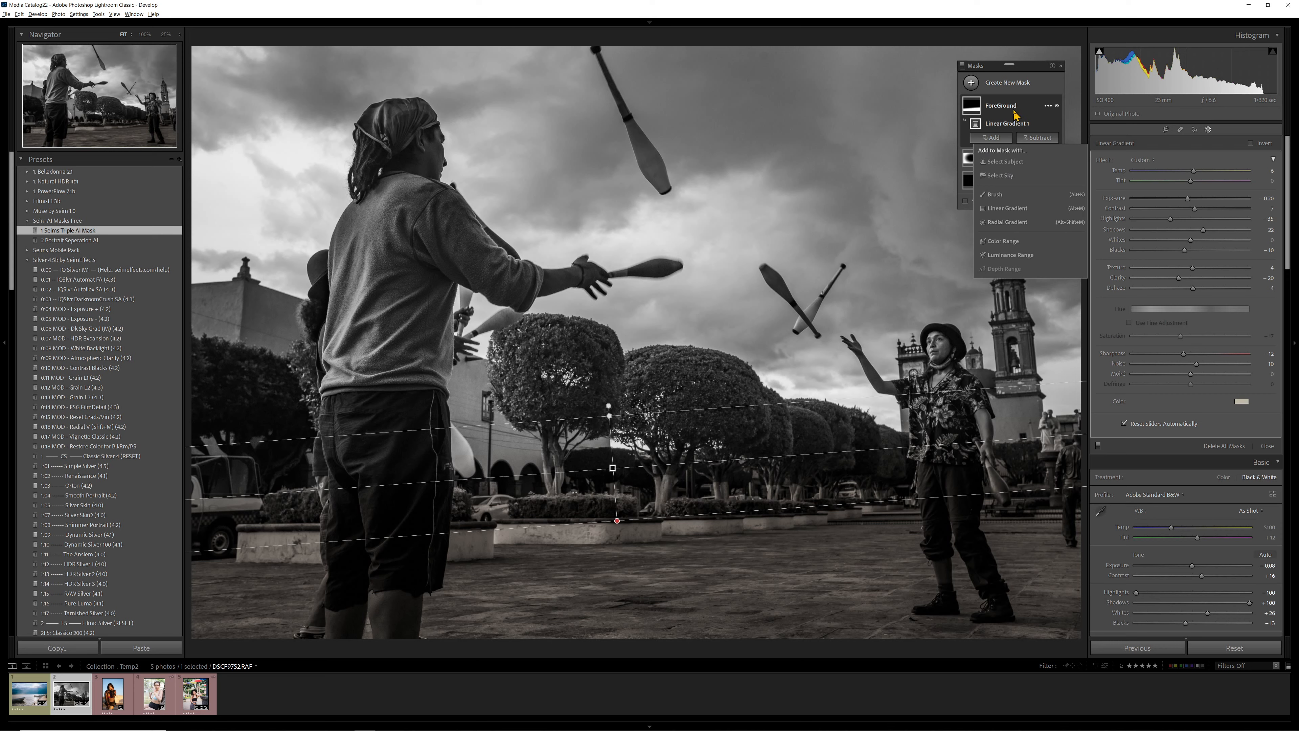
click(1057, 107)
click(1057, 107)
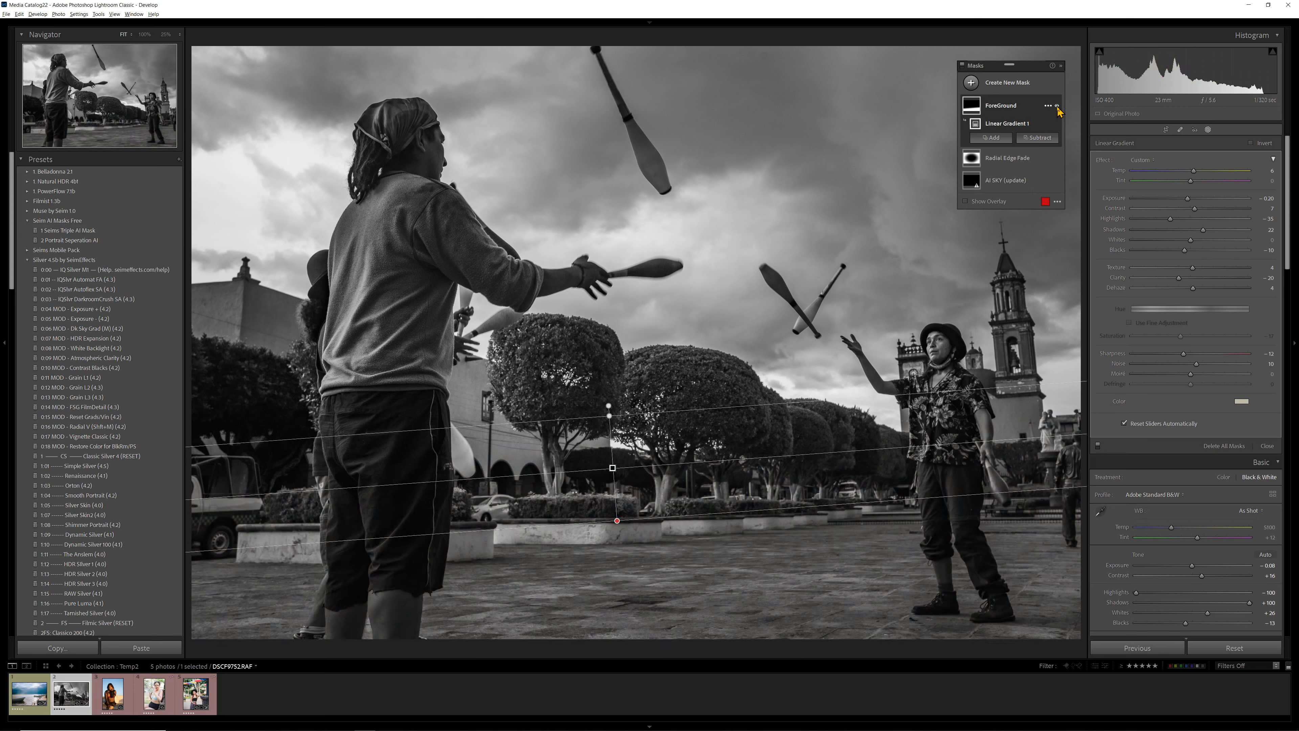
click(1057, 107)
click(1057, 106)
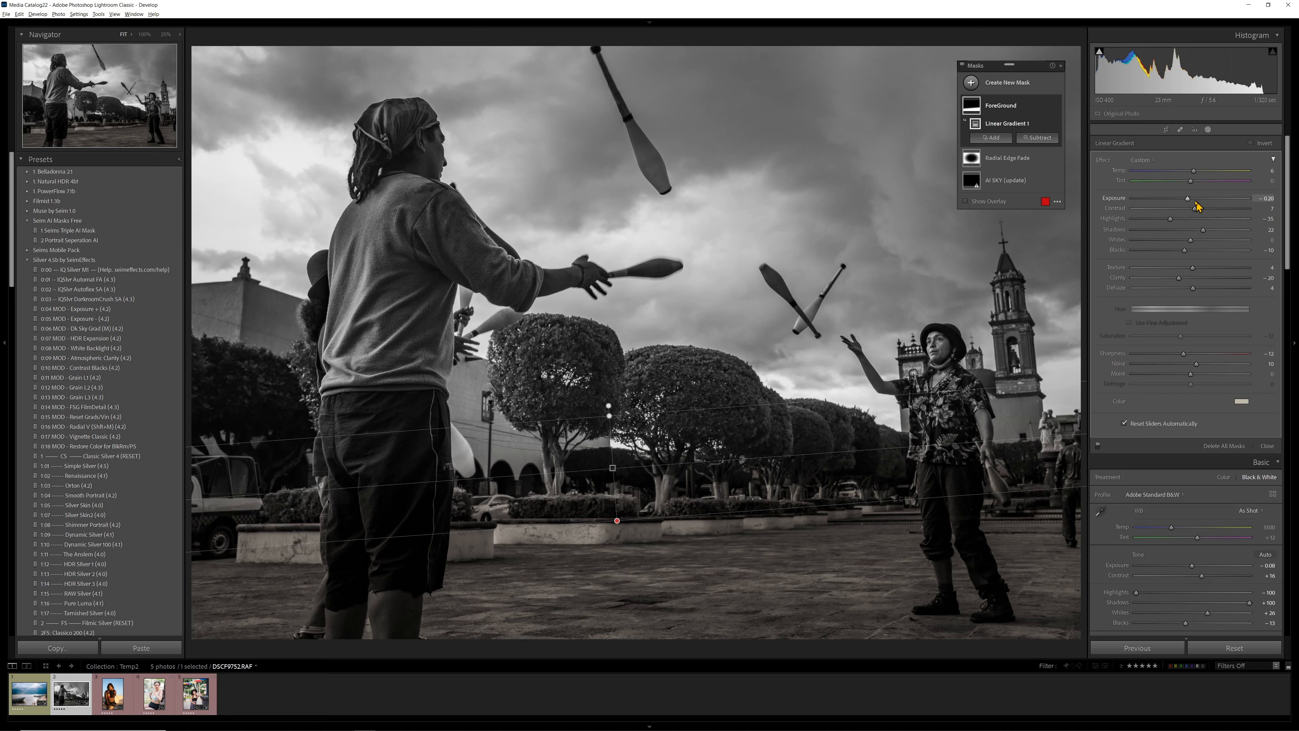
- Set the ForeGround mask's Exposure to -0.04 and Blacks to -16, compare its effect on and off, and leave the mask hidden
drag(1187, 200, 1190, 200)
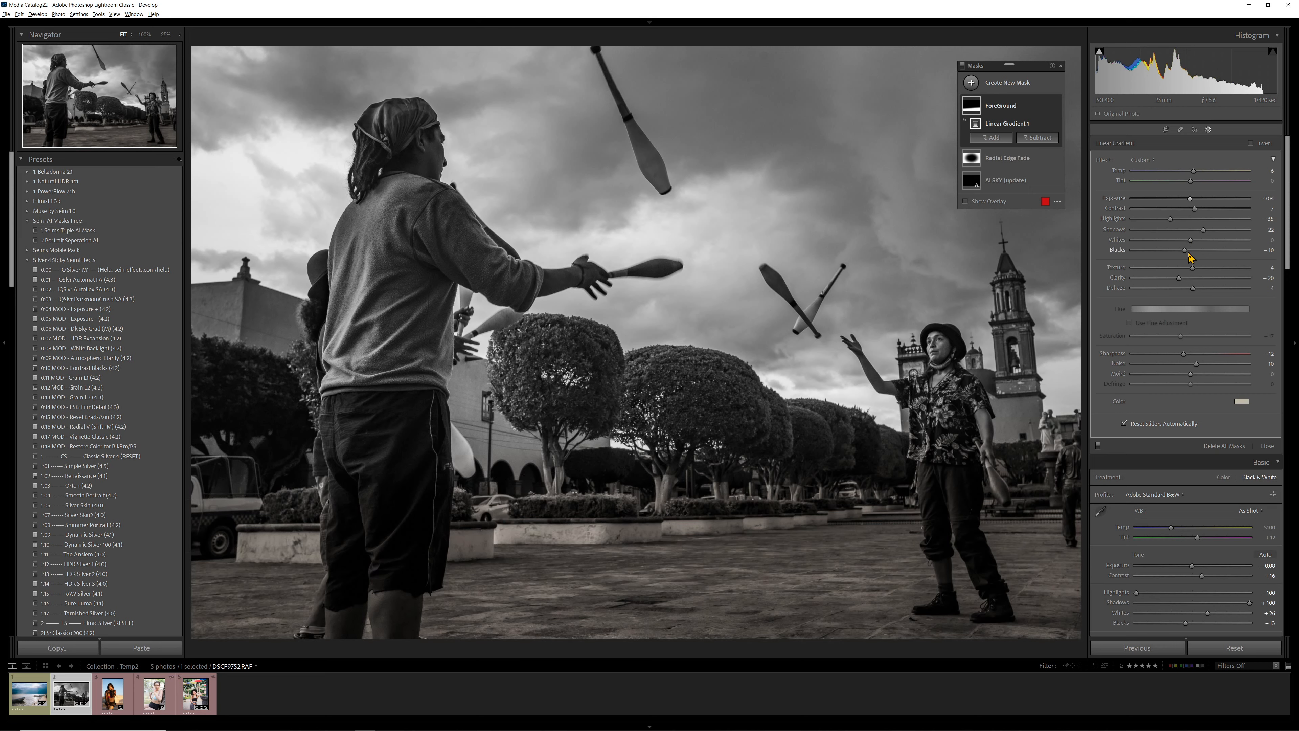
drag(1184, 250, 1183, 251)
click(1057, 106)
click(1057, 106)
click(1057, 106)
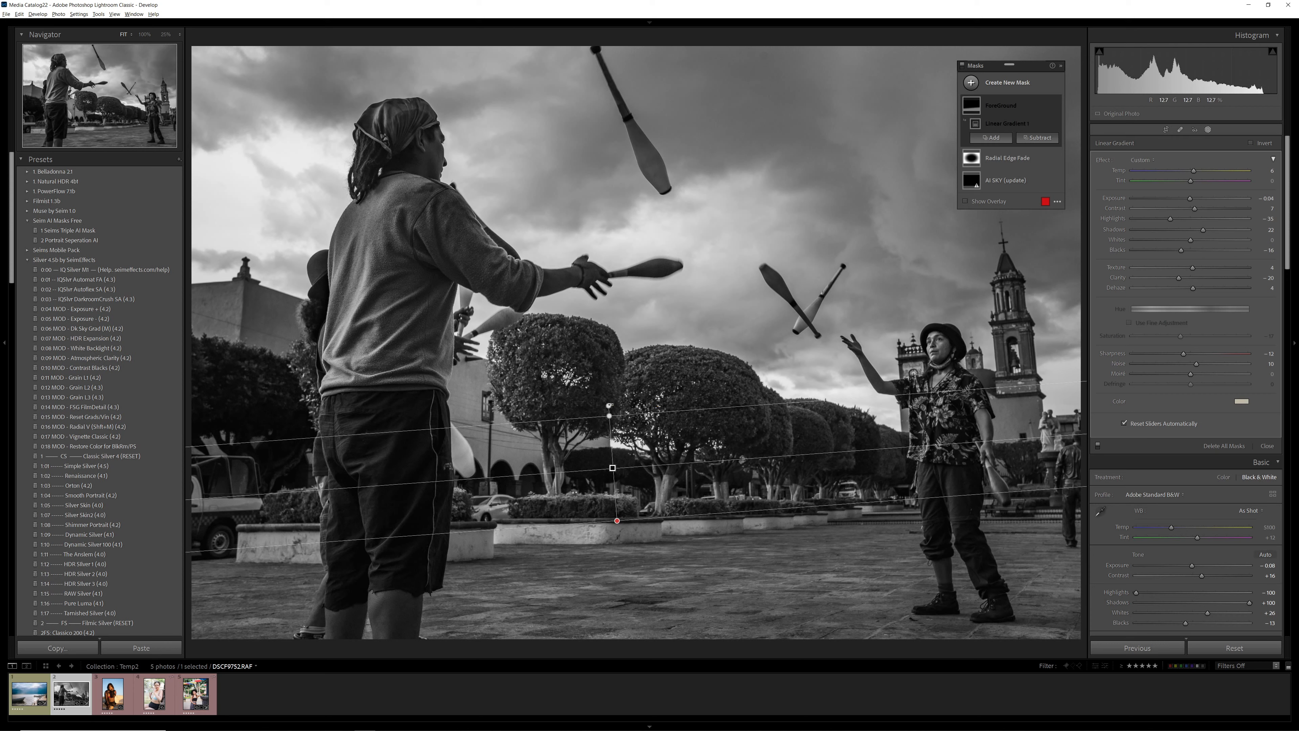
- Select the Radial Edge Fade mask and compare the photo with its radial gradient hidden and shown
click(1005, 158)
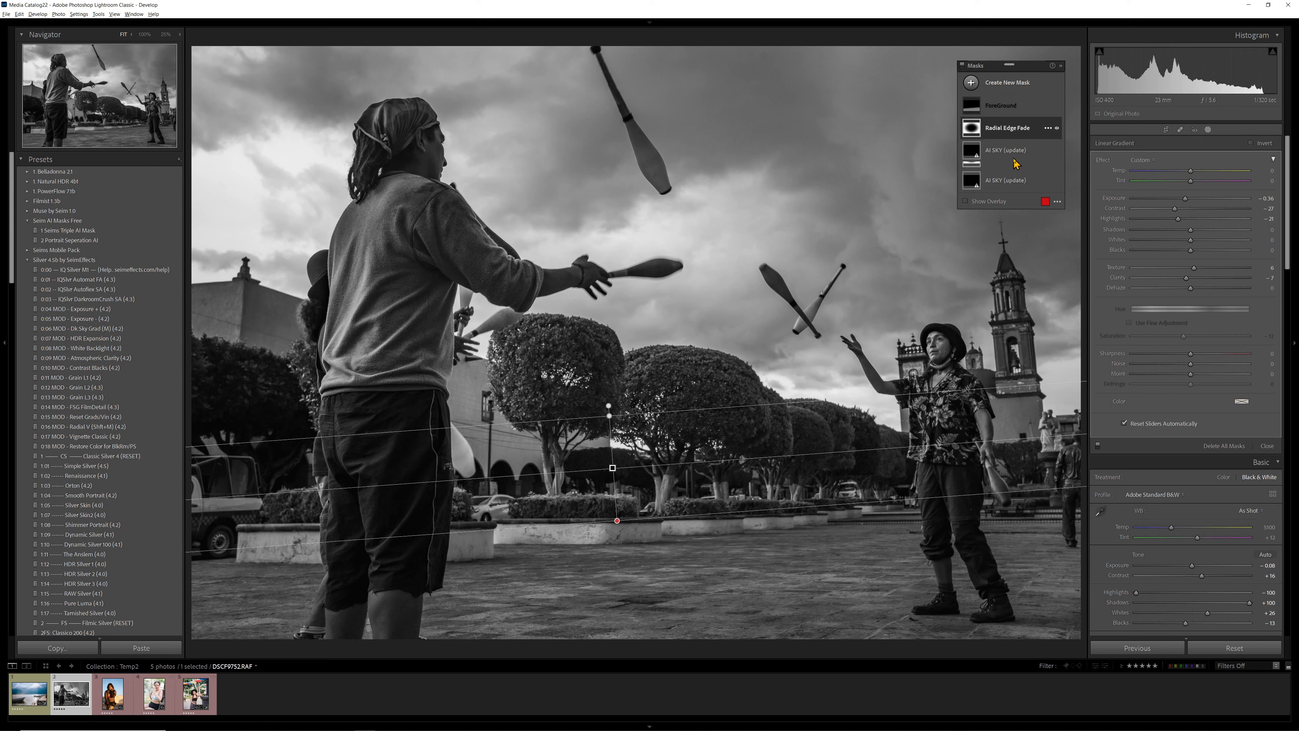
click(1057, 147)
click(1057, 147)
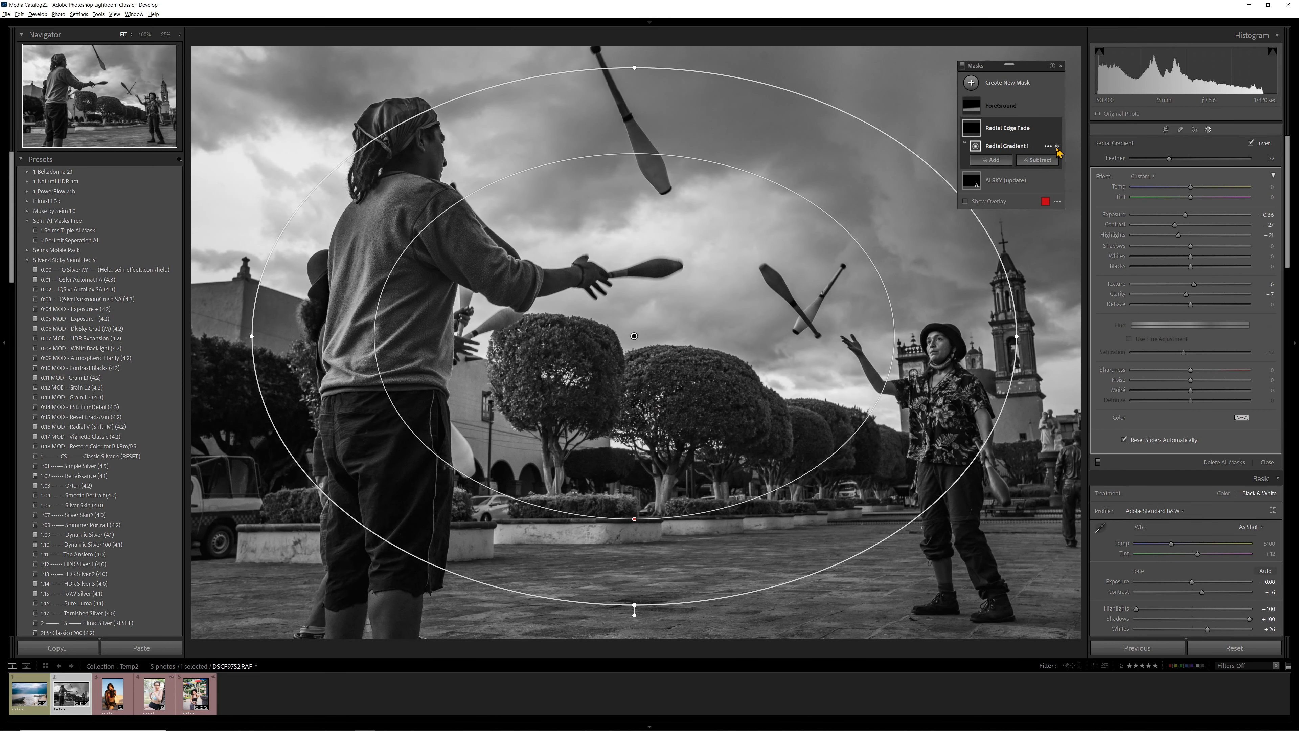
click(1057, 147)
click(1057, 147)
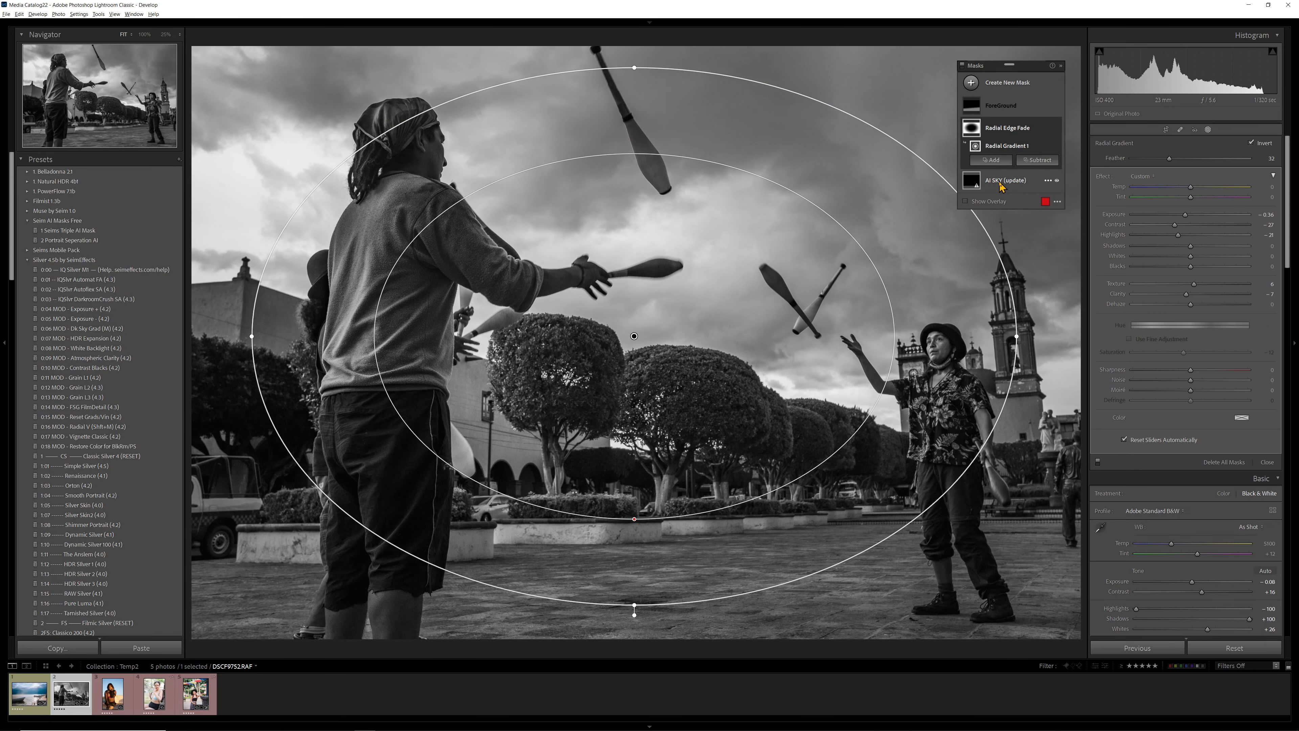
- Select the AI SKY (update) mask and examine its Sky 1 component and the options offered for both
click(1002, 182)
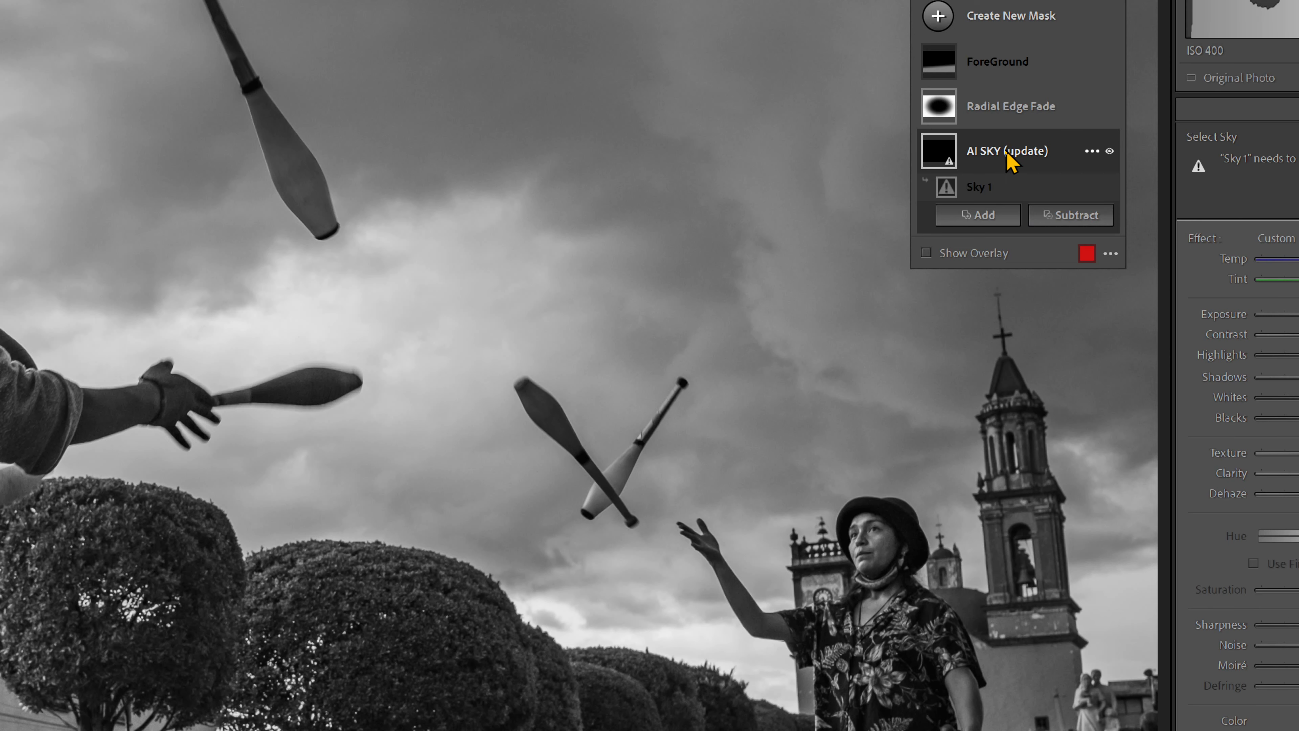
click(1023, 151)
click(1024, 150)
click(1024, 153)
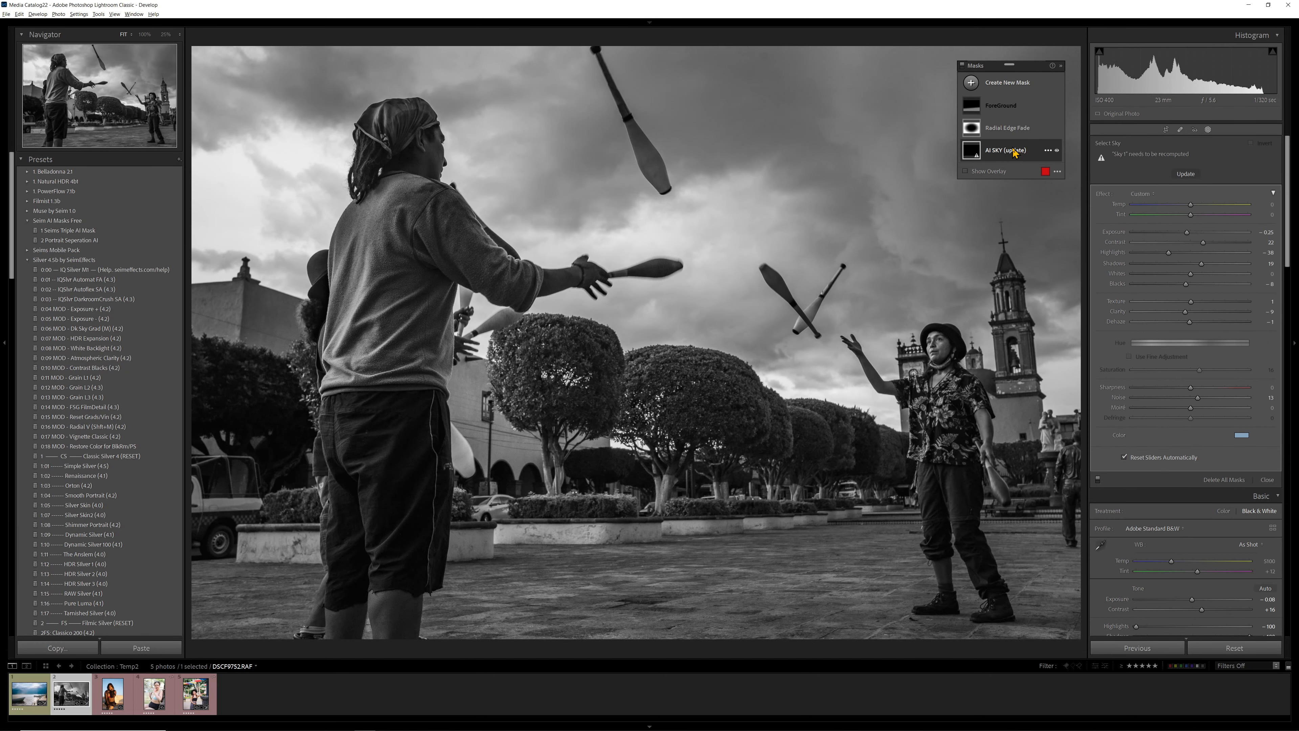
click(1014, 152)
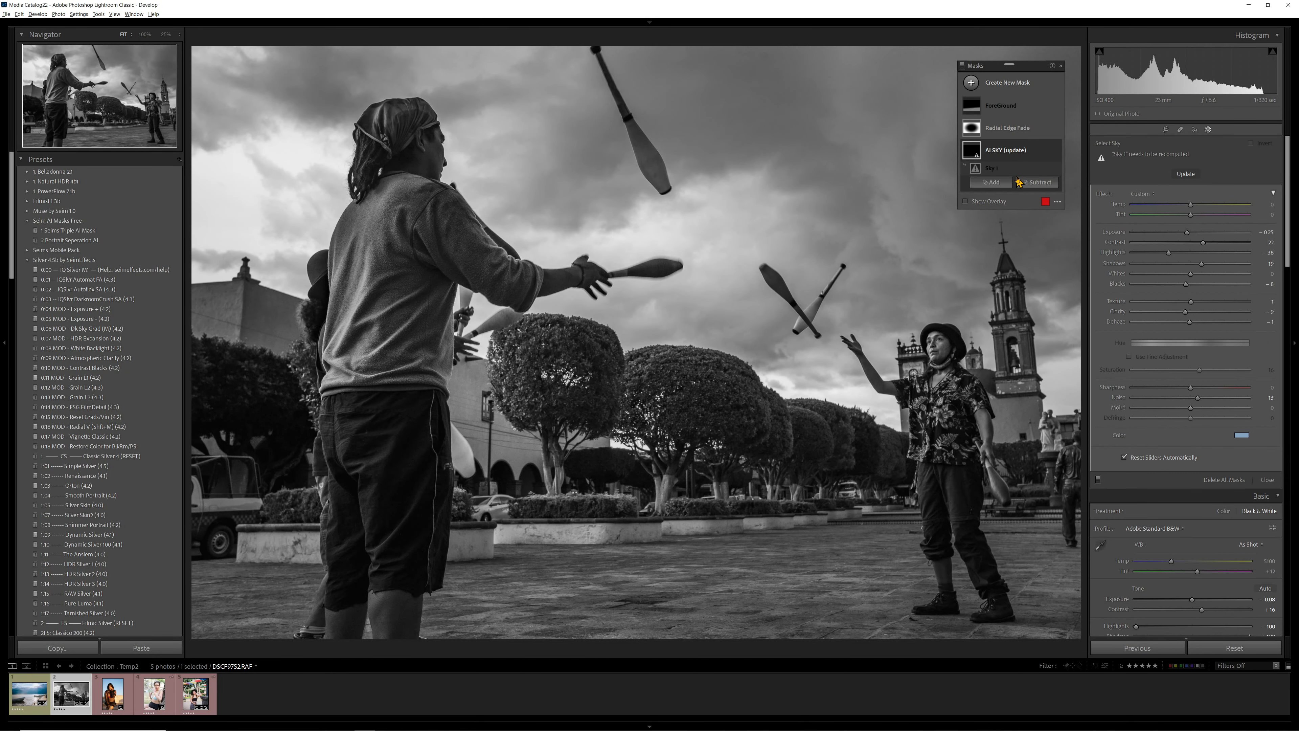
click(1012, 154)
click(1013, 155)
right_click(1004, 169)
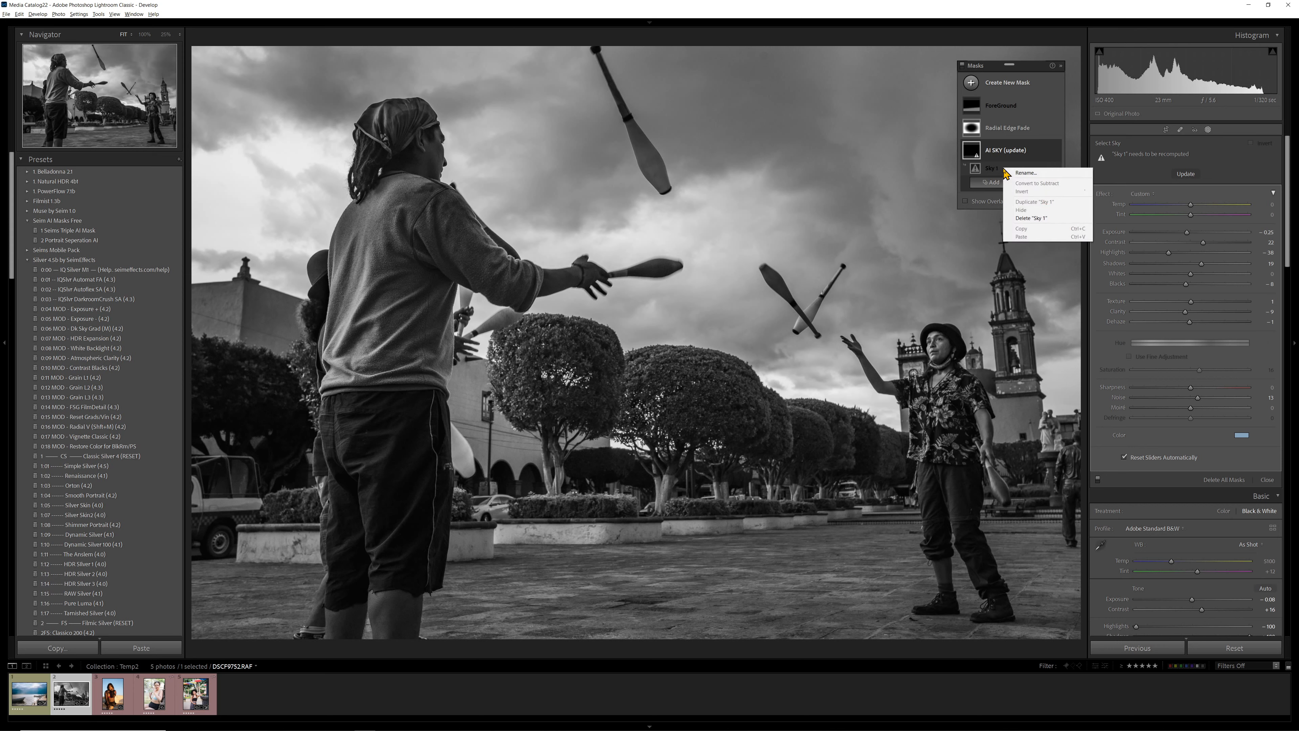
right_click(1010, 154)
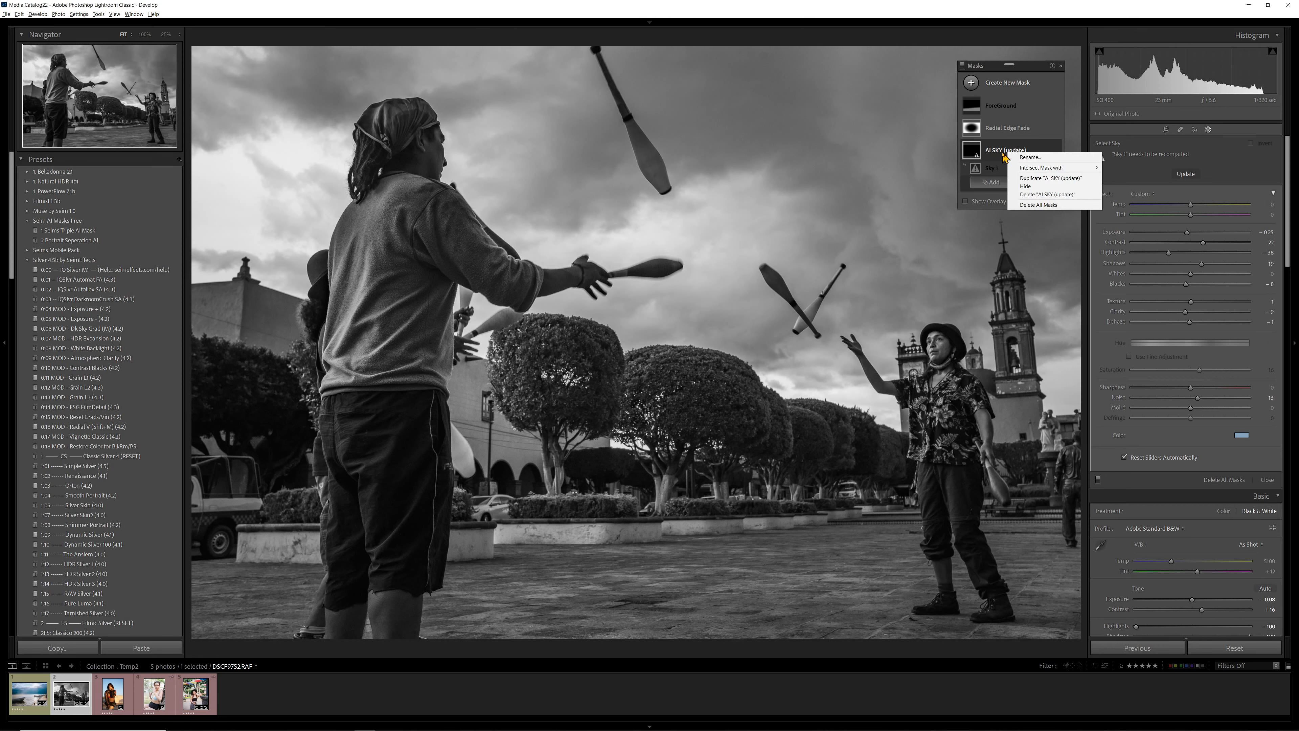
click(1005, 155)
- Dock the floating list of masks and update the AI SKY (update) mask so Sky 1 is recomputed for the jugglers photo
right_click(1016, 67)
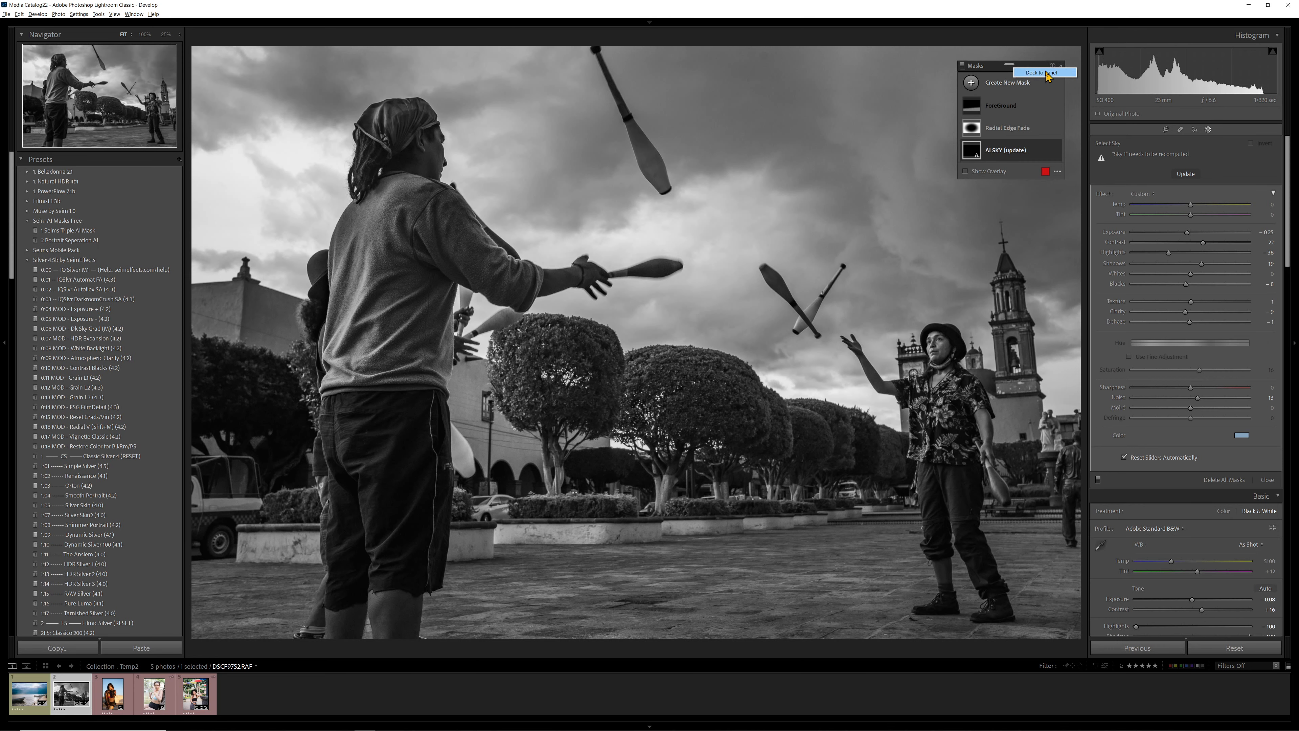
click(1049, 75)
click(1153, 228)
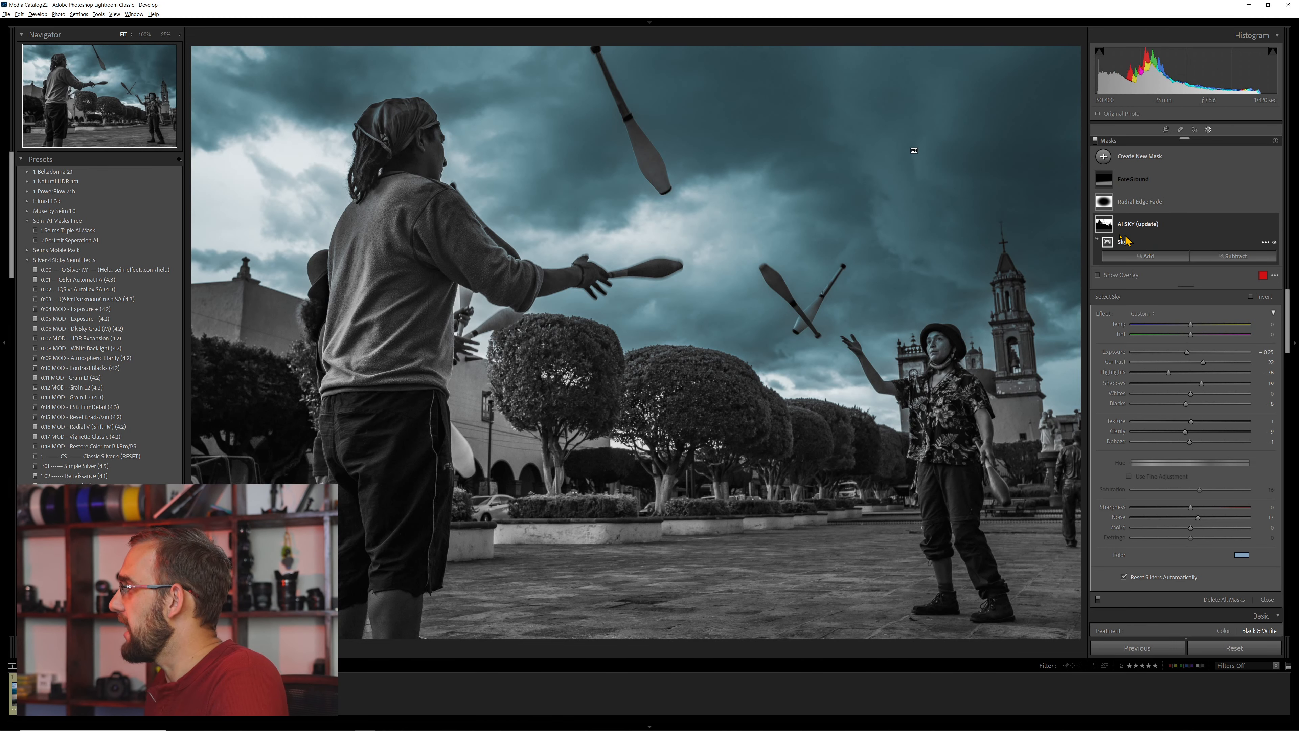
mouse_move(1111, 243)
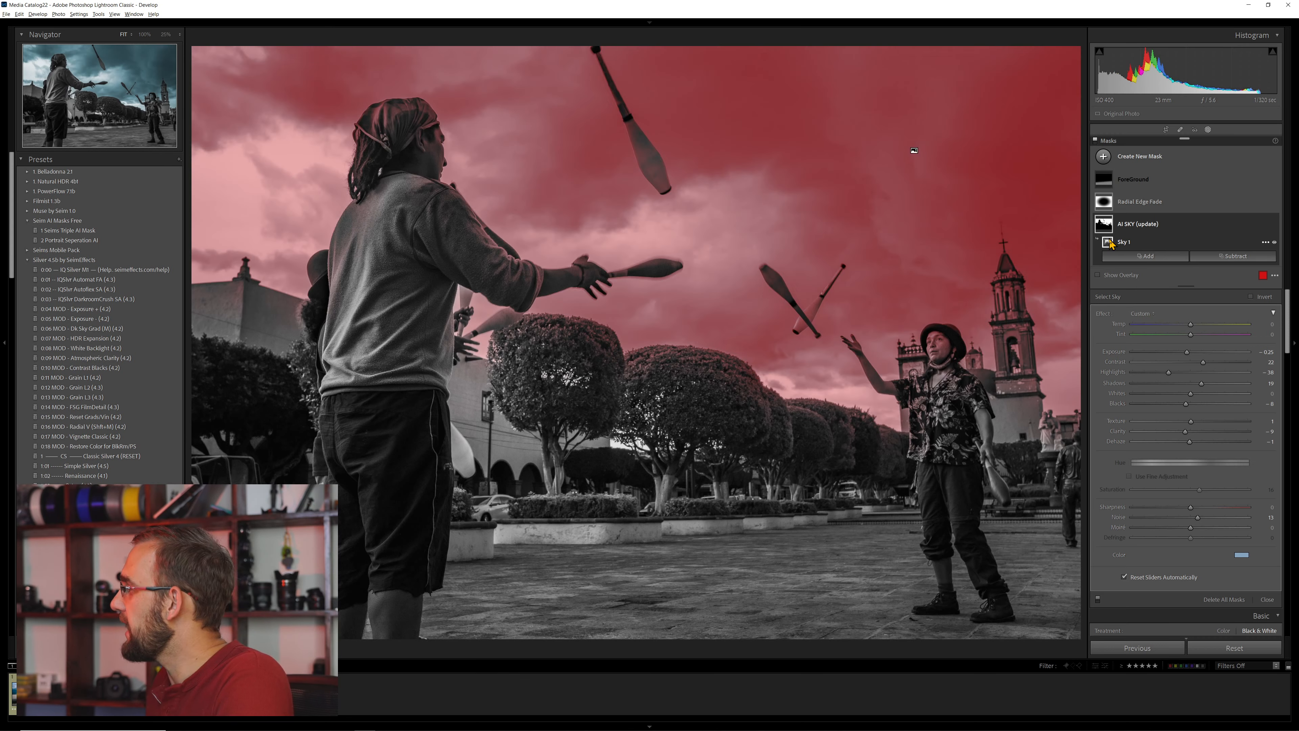
- Remove the blue tint from the AI SKY (update) mask by setting its color's hue and saturation to 0
click(1243, 556)
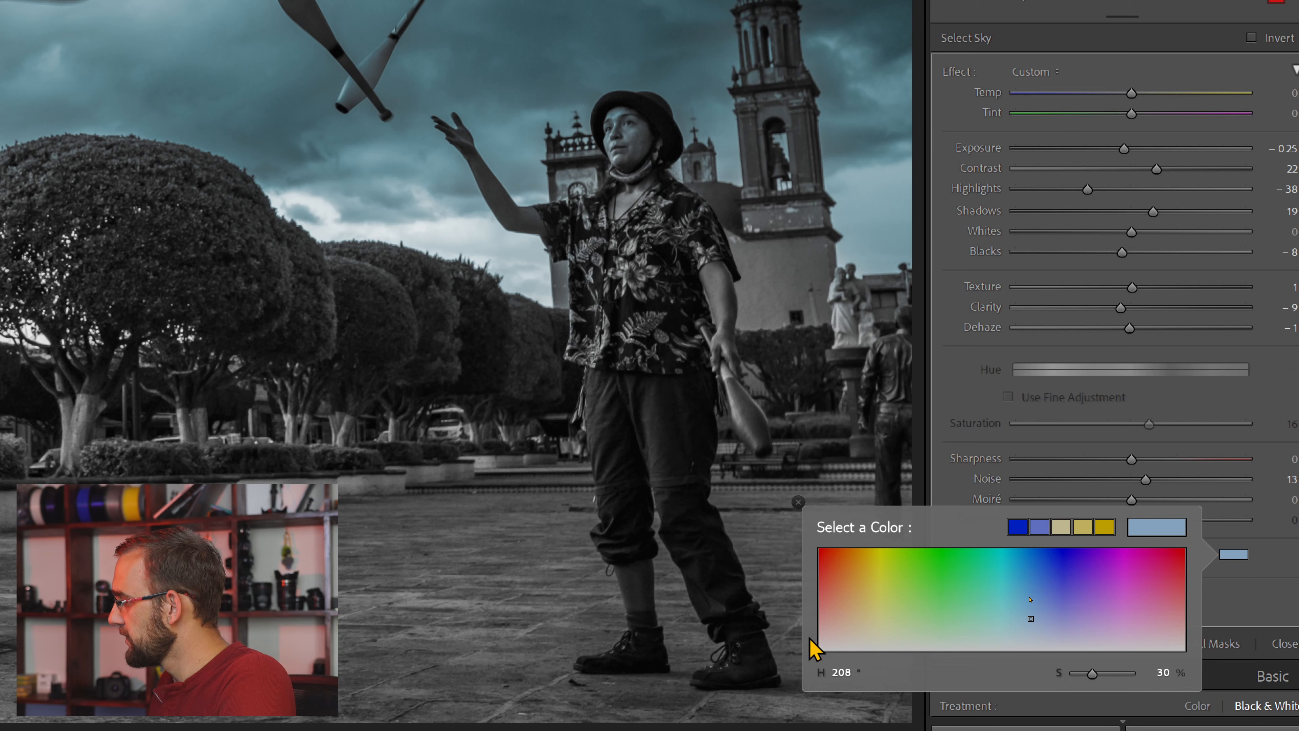
mouse_move(816, 649)
mouse_down()
mouse_move(844, 621)
mouse_move(816, 673)
mouse_up()
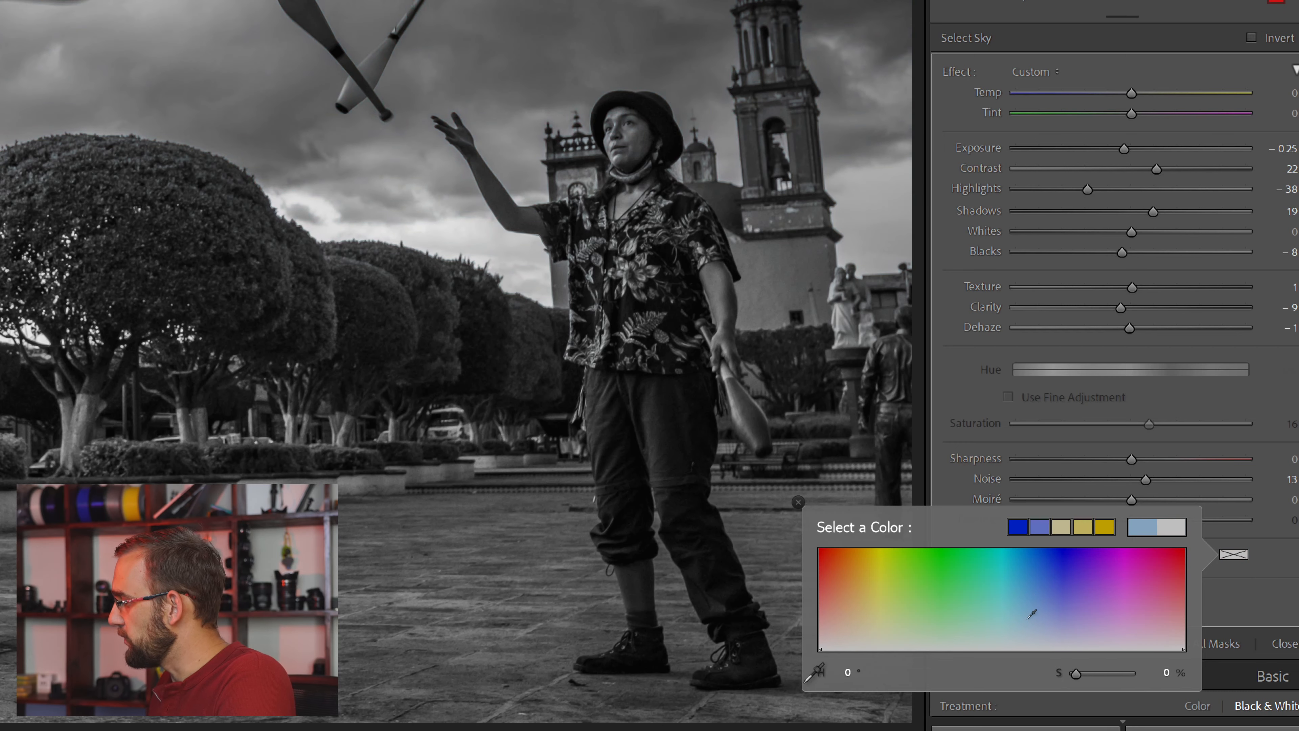
click(798, 506)
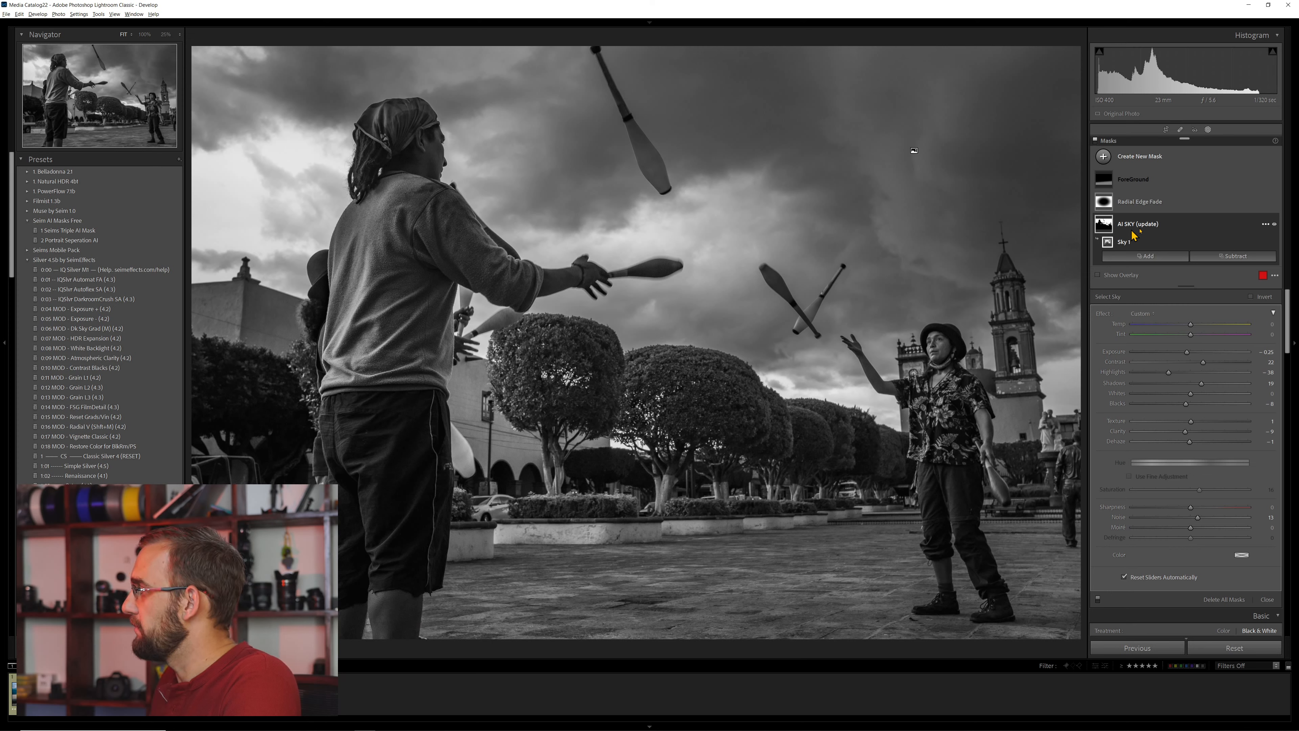
- Compare the jugglers photo's sky with the AI SKY (update) mask hidden and shown
click(1274, 224)
click(1273, 225)
click(1274, 224)
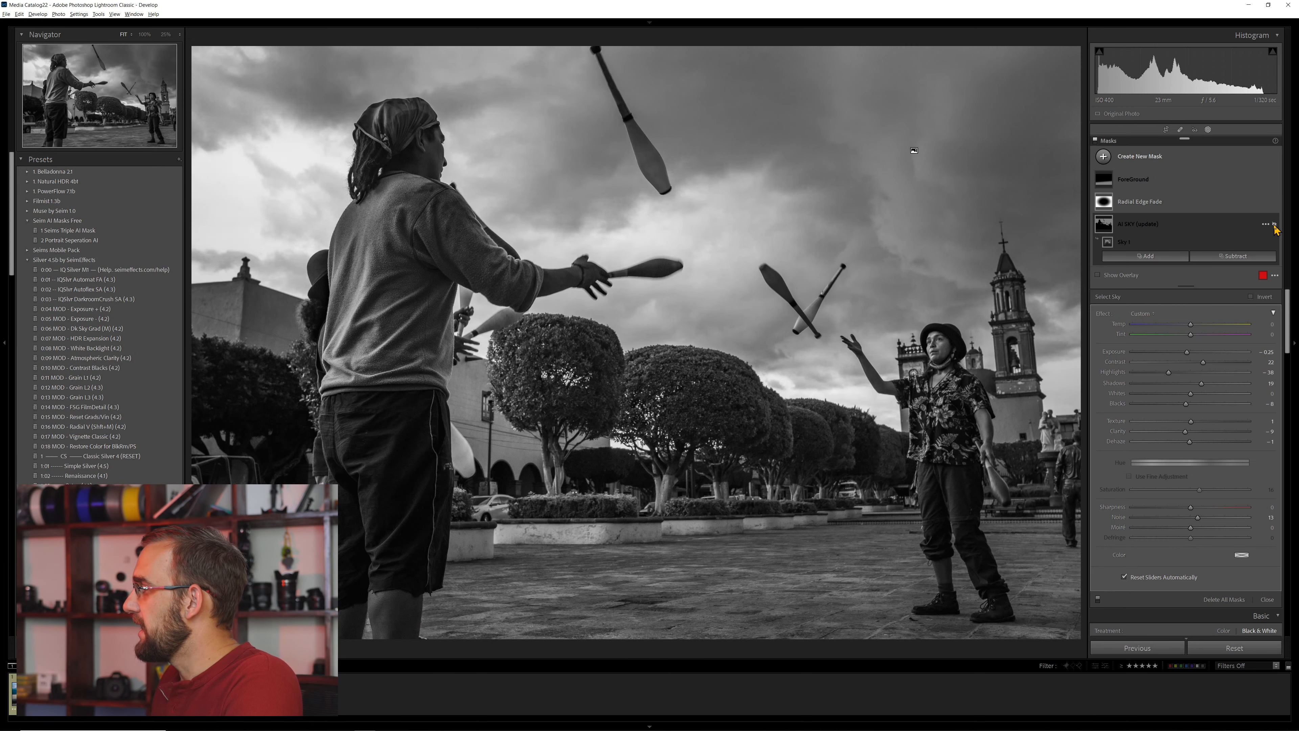
click(1274, 225)
click(1274, 225)
click(1274, 225)
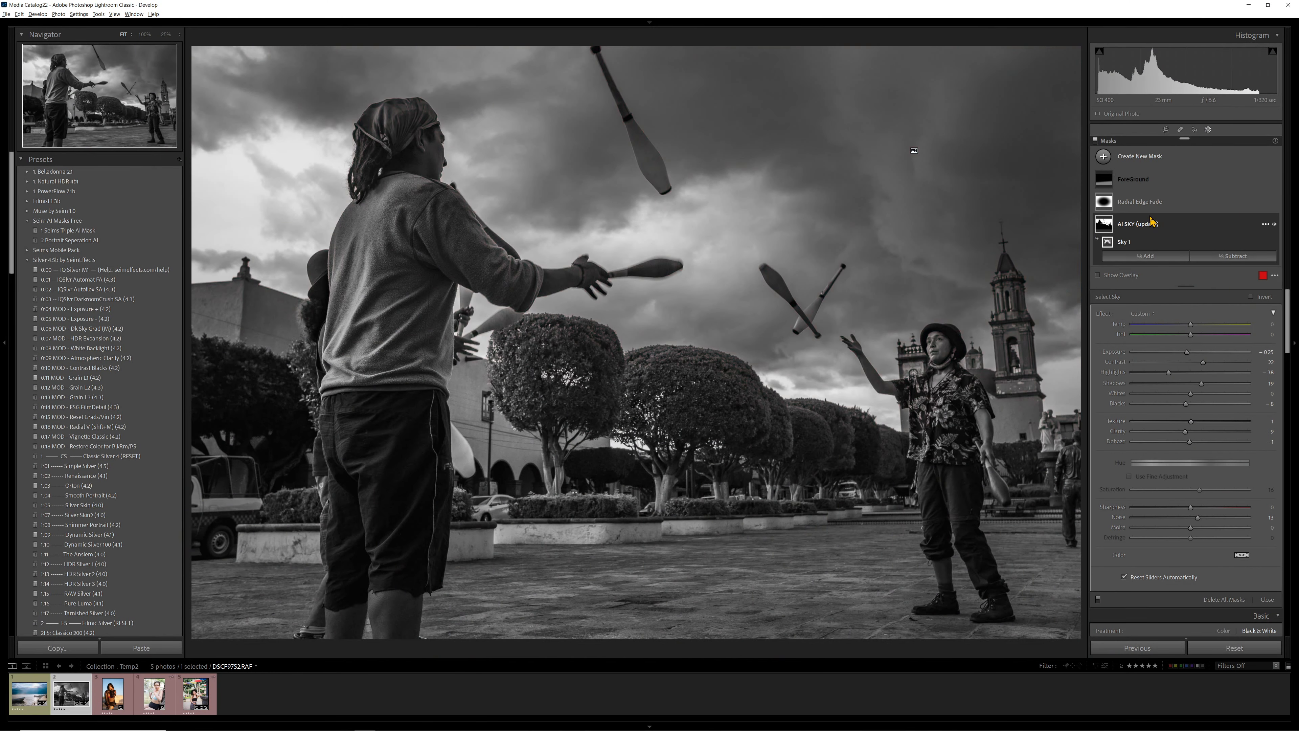
- Duplicate the AI SKY (update) mask and invert the Sky 1 component in the copy to target everything except the sky
click(1161, 224)
click(1266, 224)
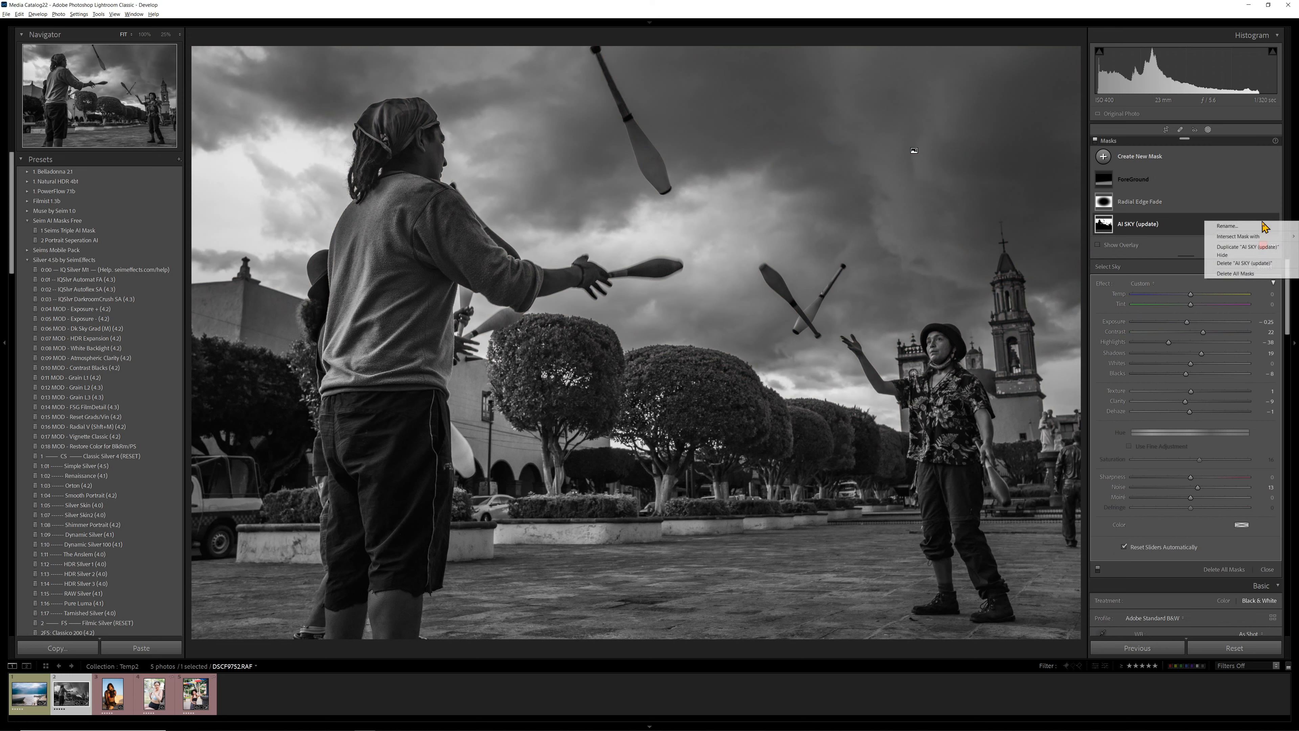
click(1243, 248)
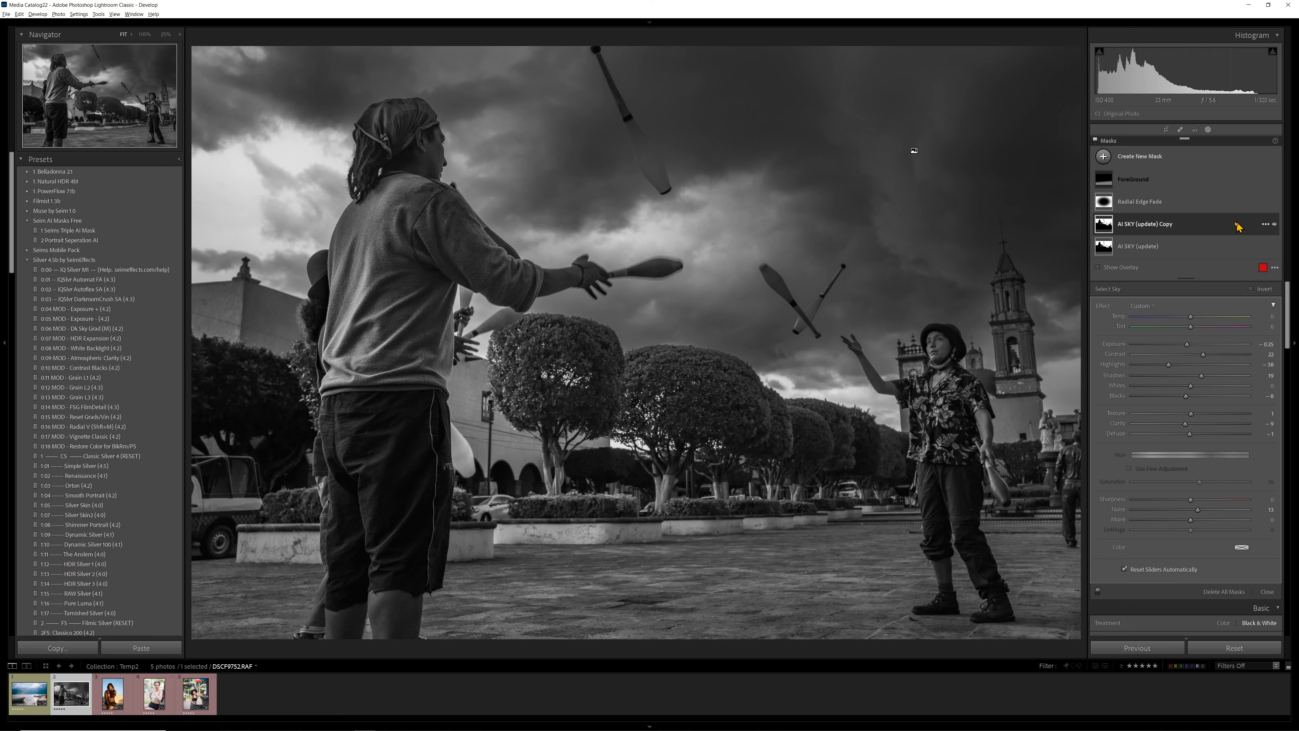
click(1204, 231)
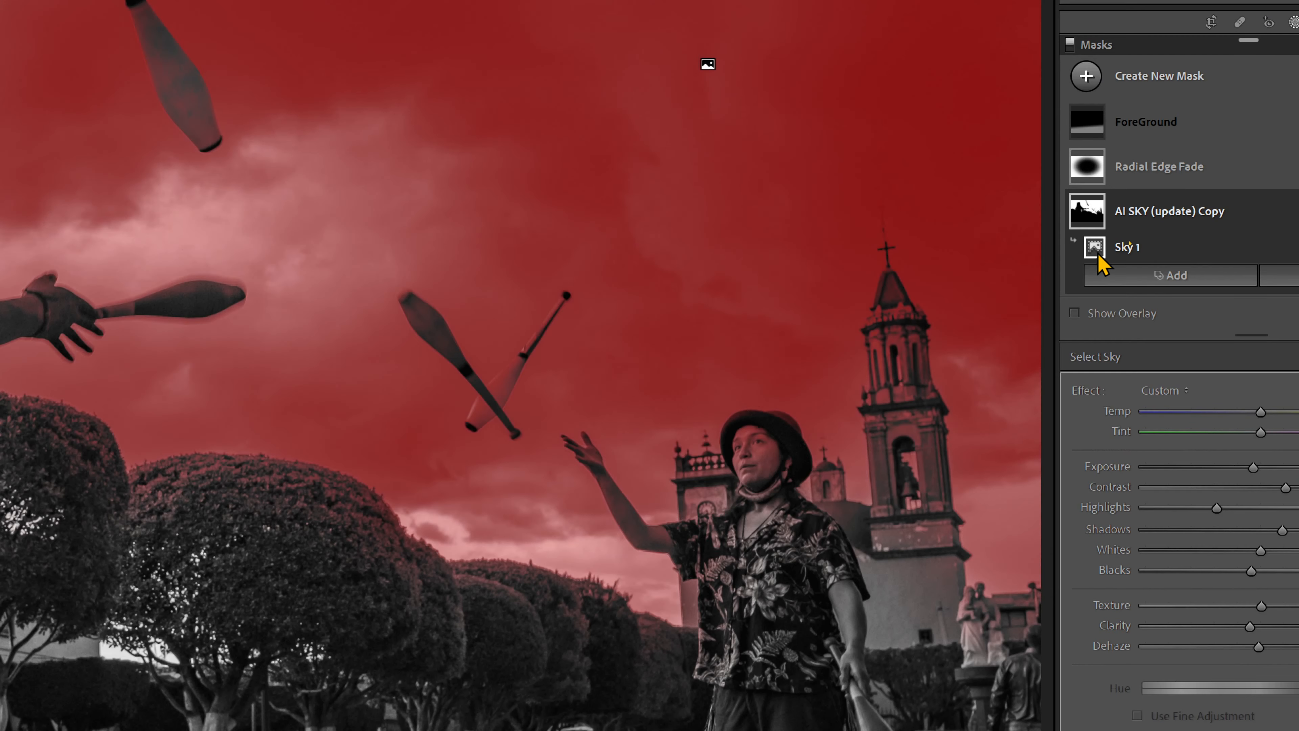
right_click(1131, 244)
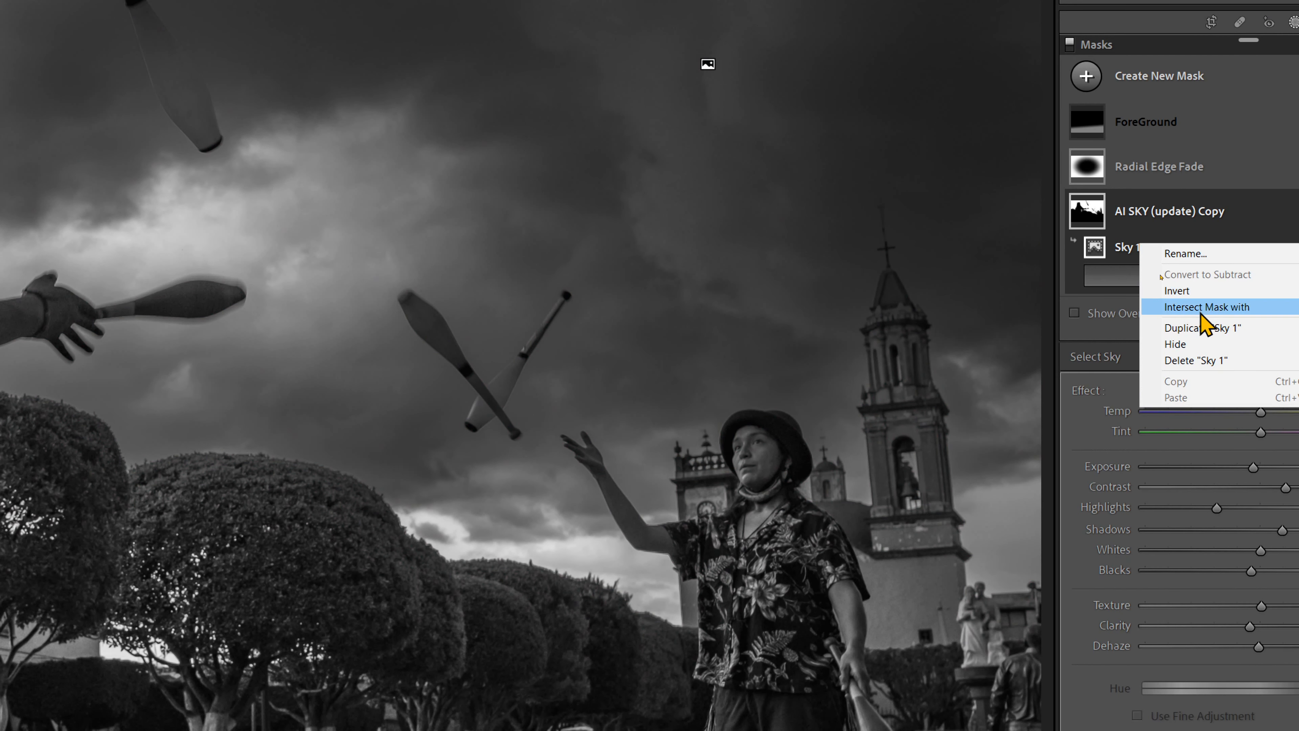
click(1204, 289)
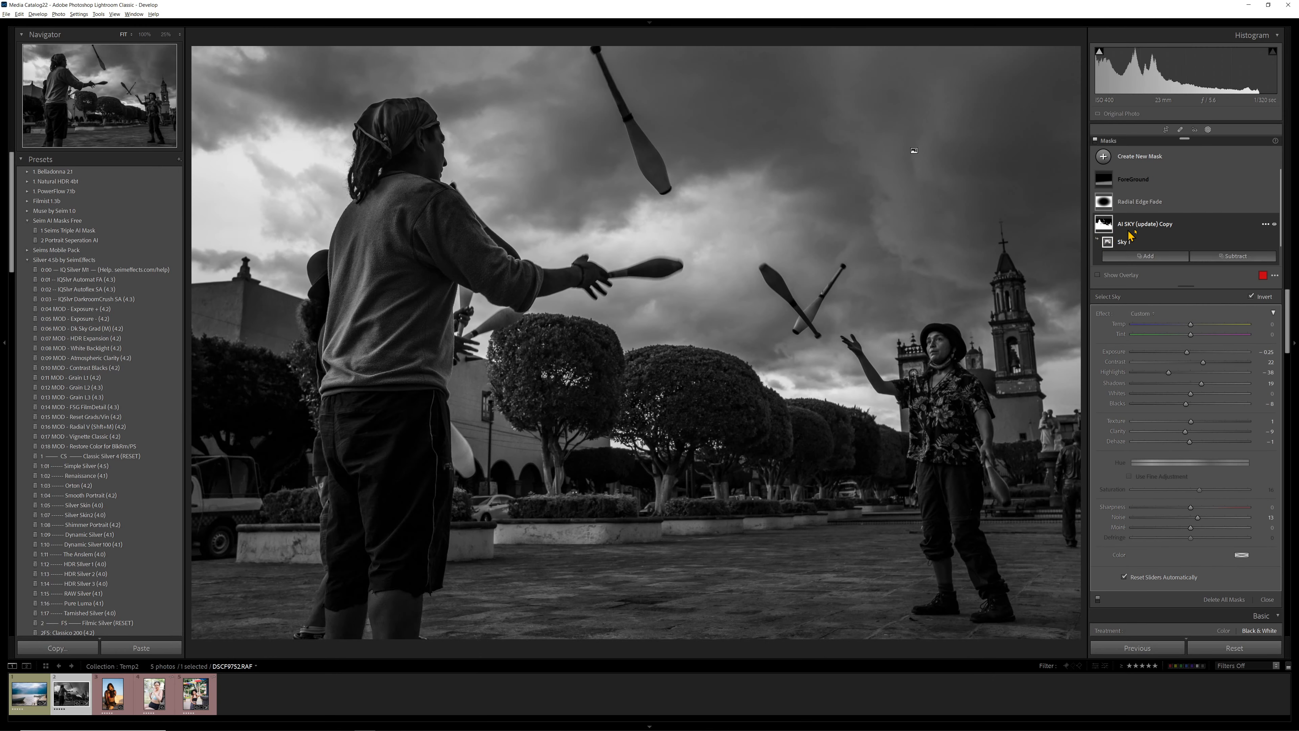
- Check the options of the AI SKY (update) Copy mask and compare the photo with it hidden and shown
click(1157, 232)
right_click(1162, 224)
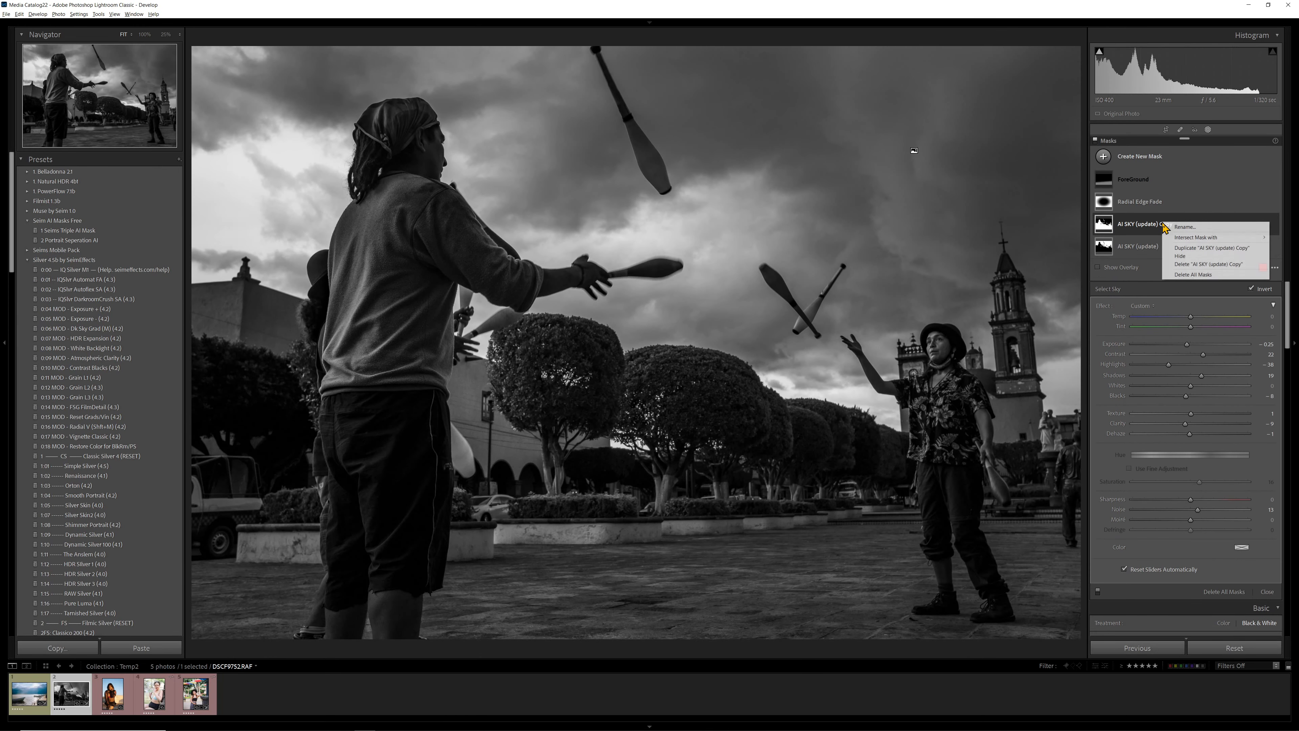
click(1152, 234)
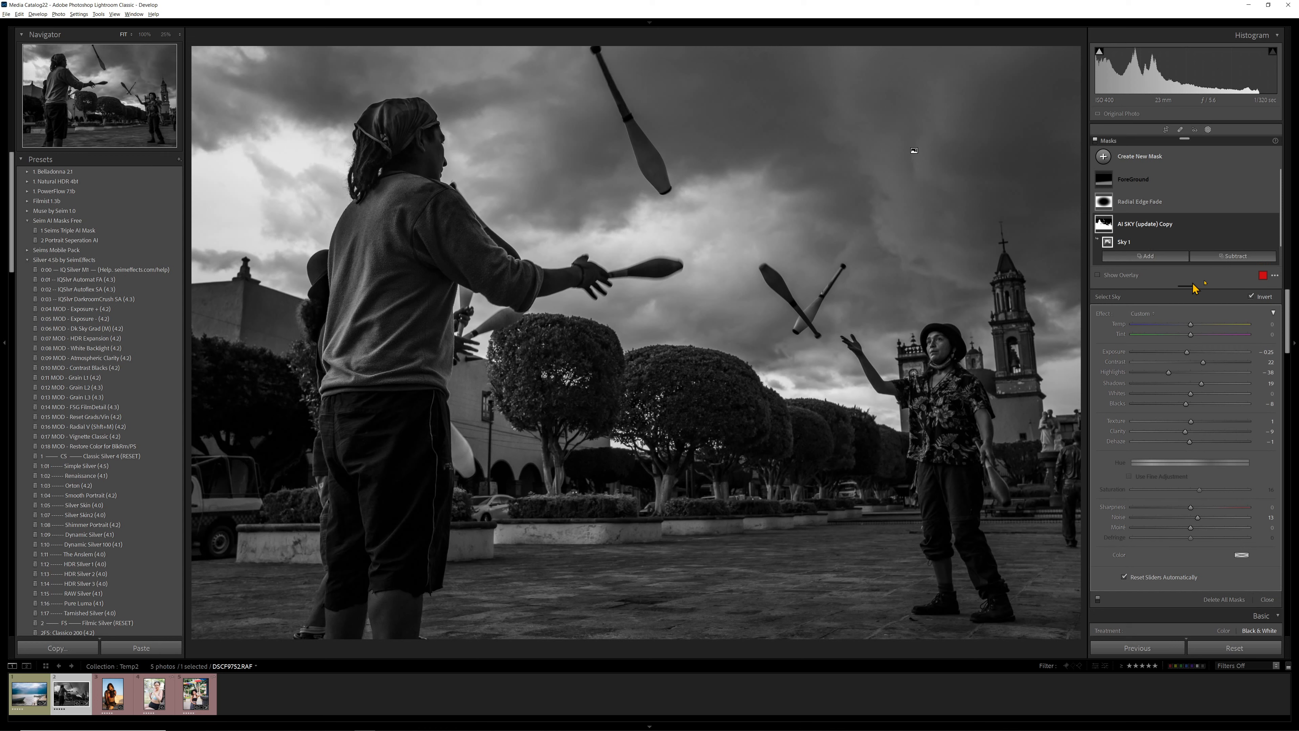
click(1275, 224)
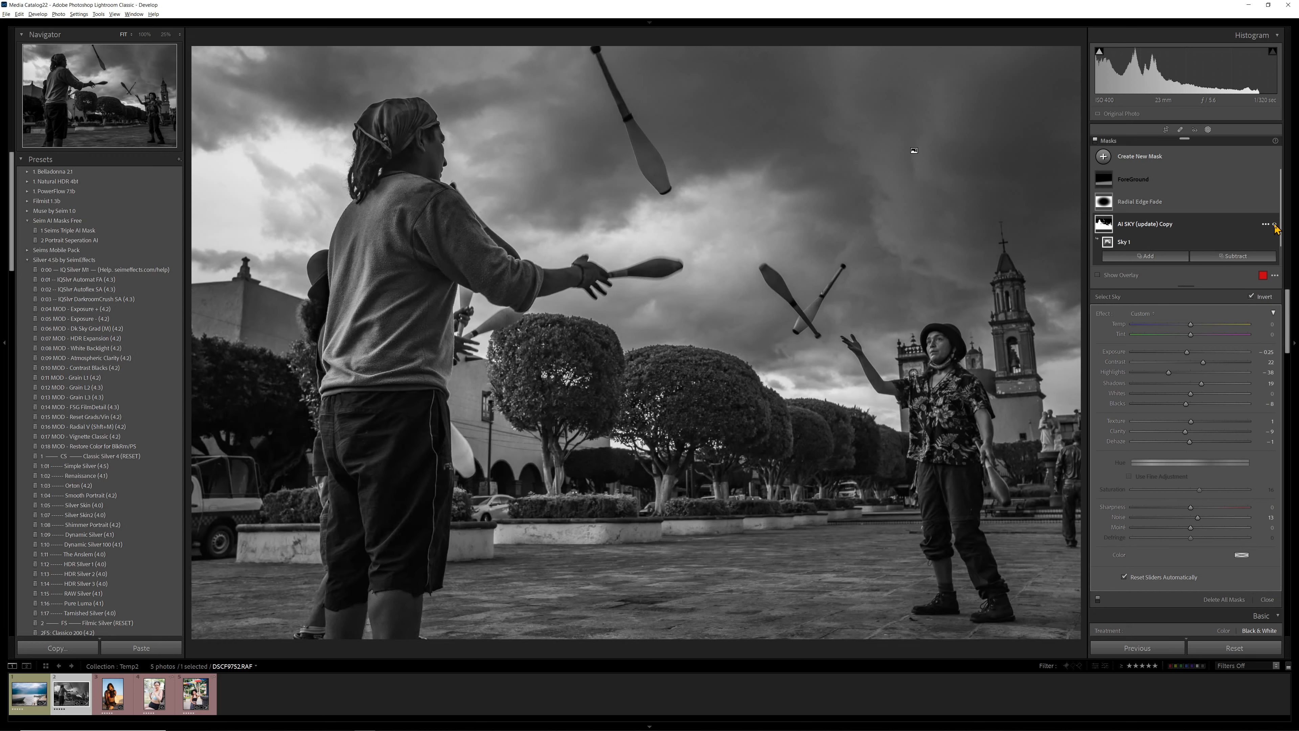
click(1275, 224)
click(1275, 224)
click(1275, 225)
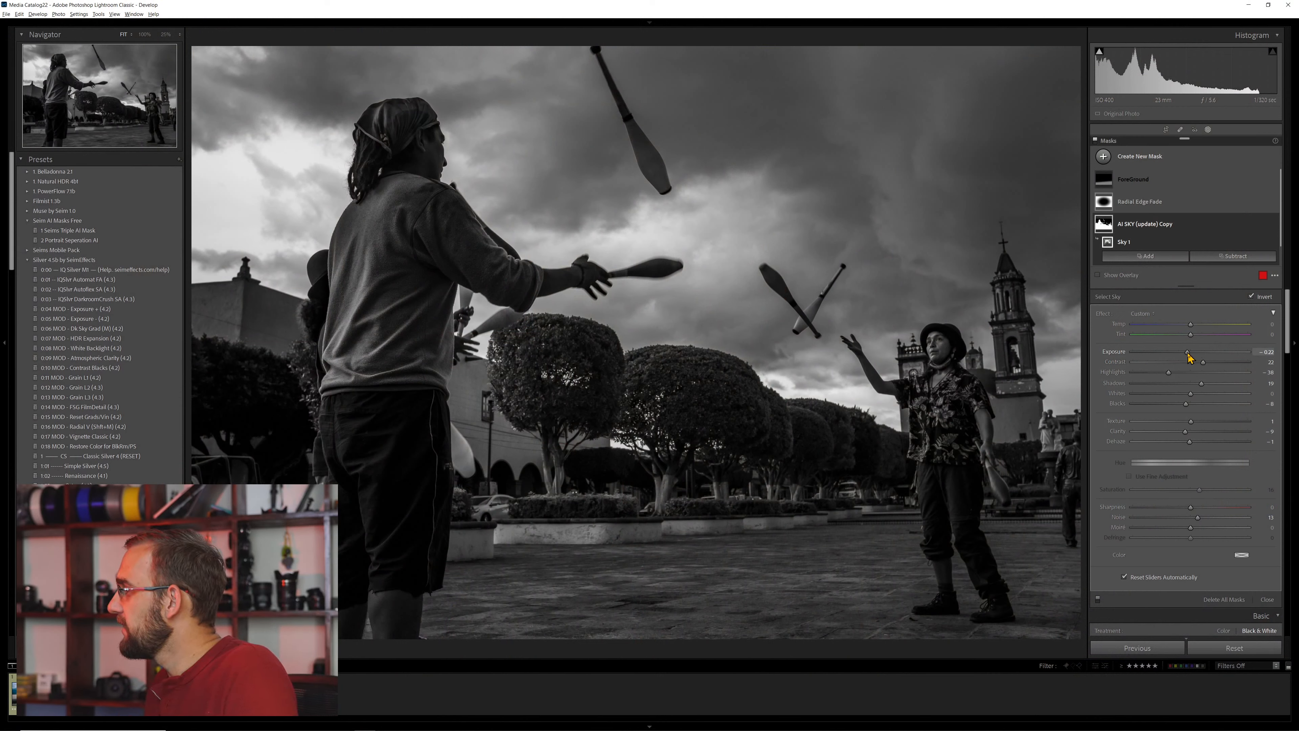
- On the inverted sky copy, set Exposure to 0.46, Highlights -34, Shadows 47, Blacks -23, Texture 7, Clarity -13 and Dehaze -10
drag(1188, 354, 1184, 410)
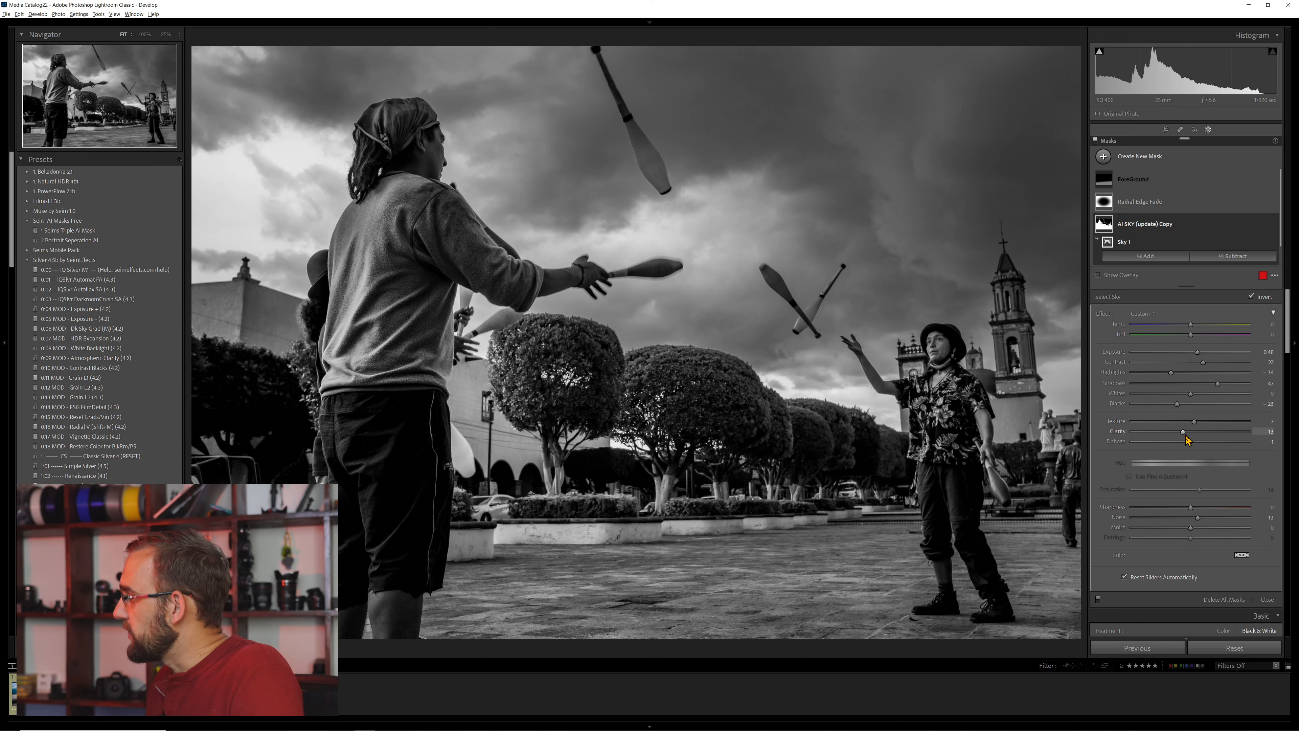
drag(1188, 442, 1184, 443)
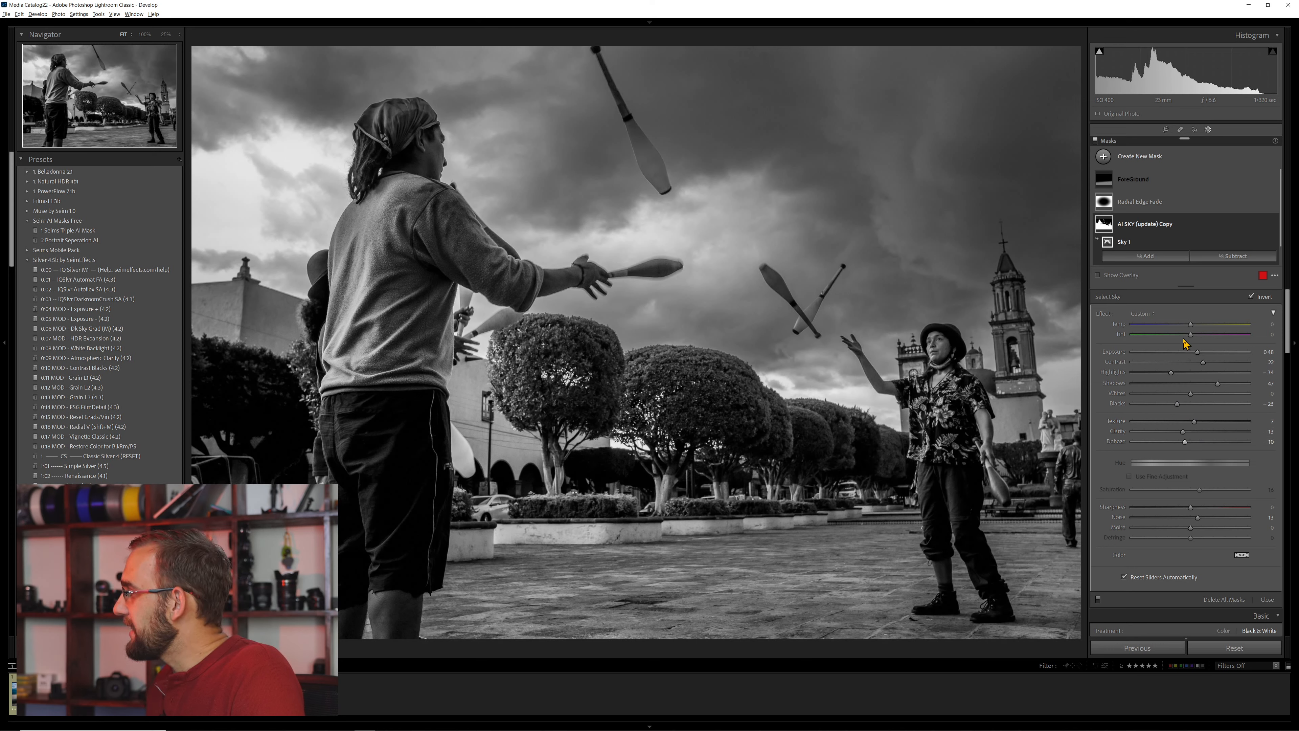
drag(1203, 358, 1200, 358)
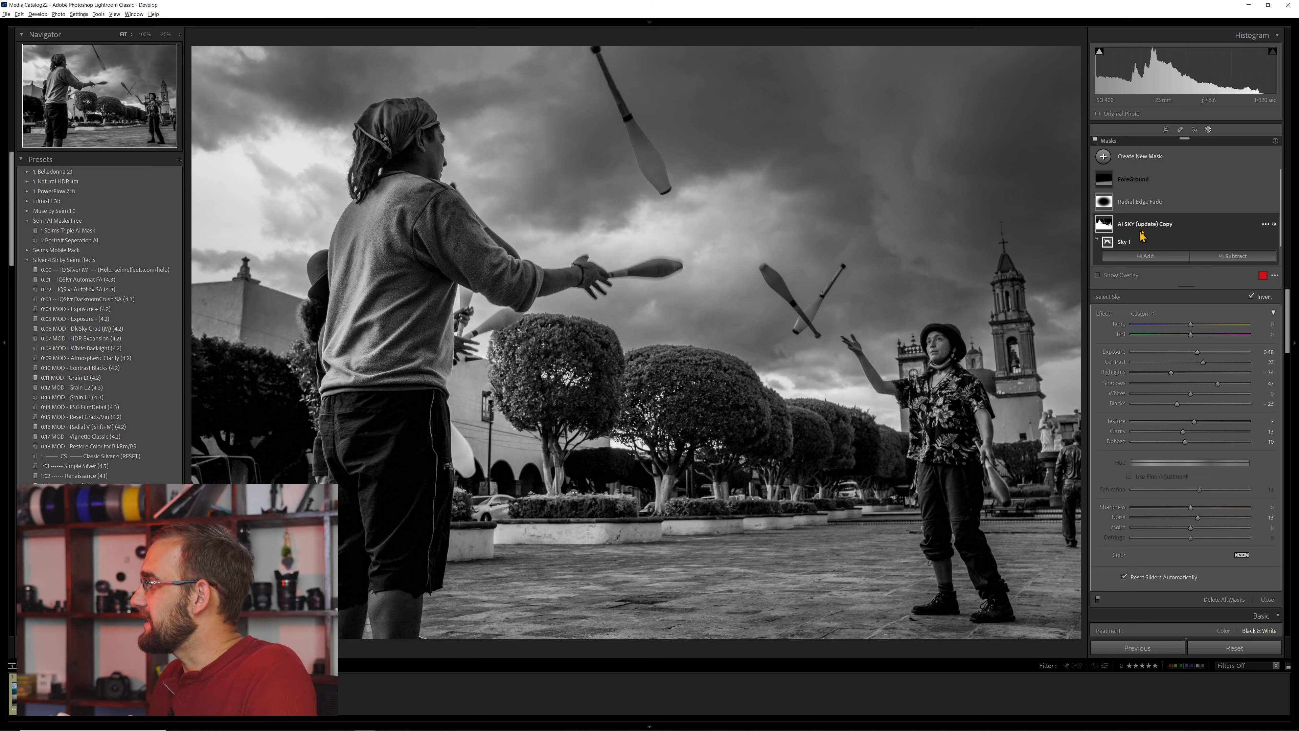
- Rename the AI SKY (update) Copy mask to AI Foreground(update) Copy
click(1165, 225)
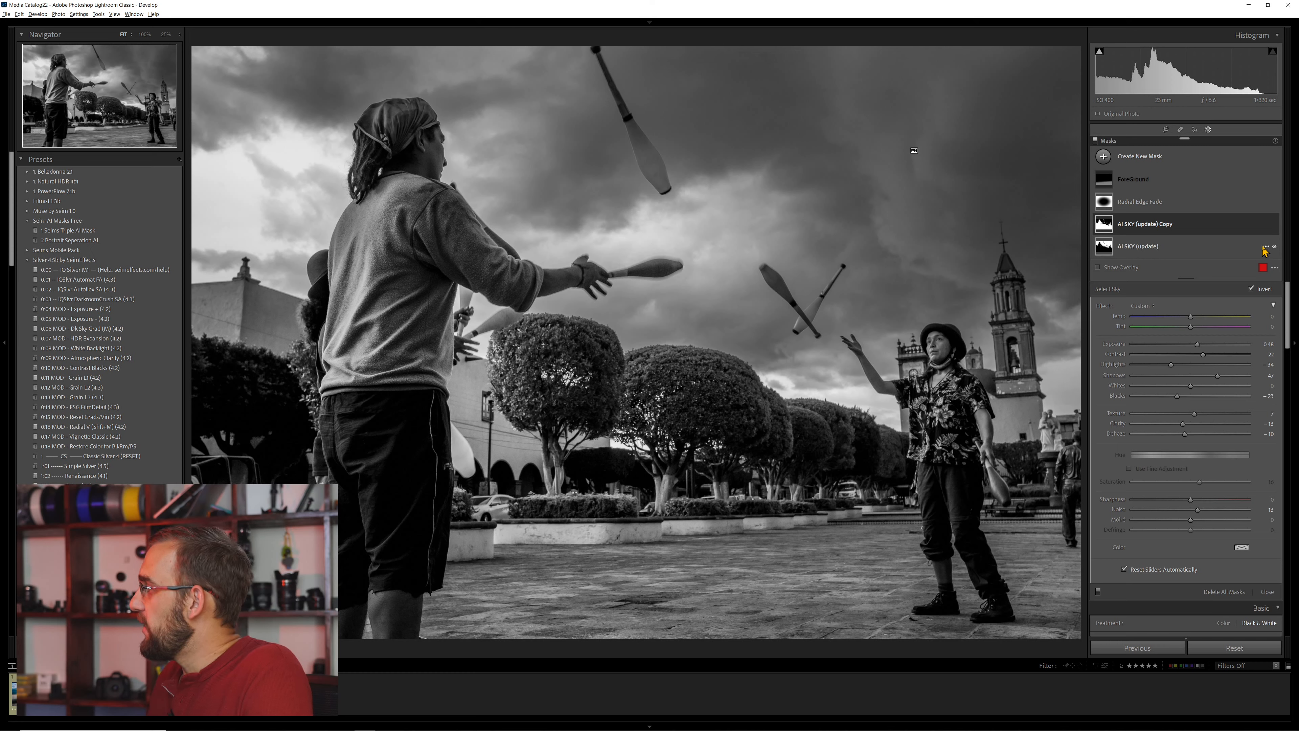
right_click(1133, 228)
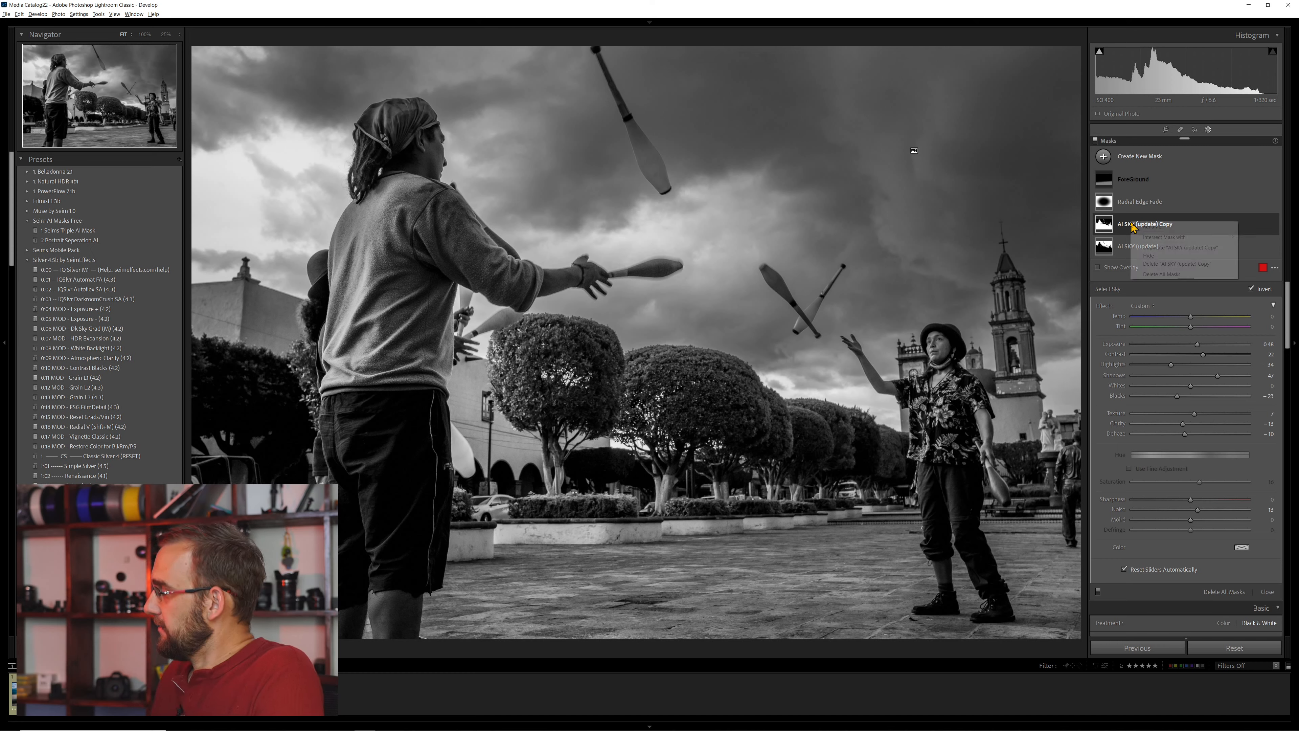
click(1157, 232)
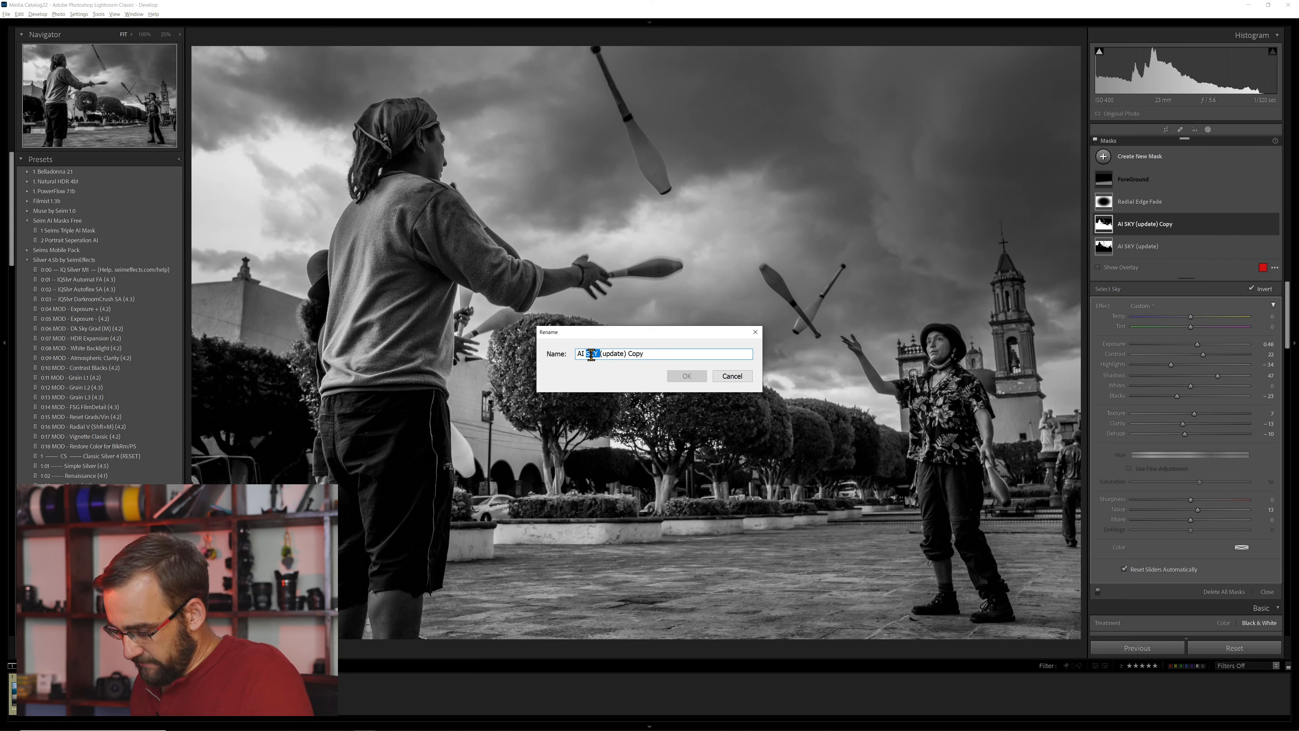
text(Foreground)
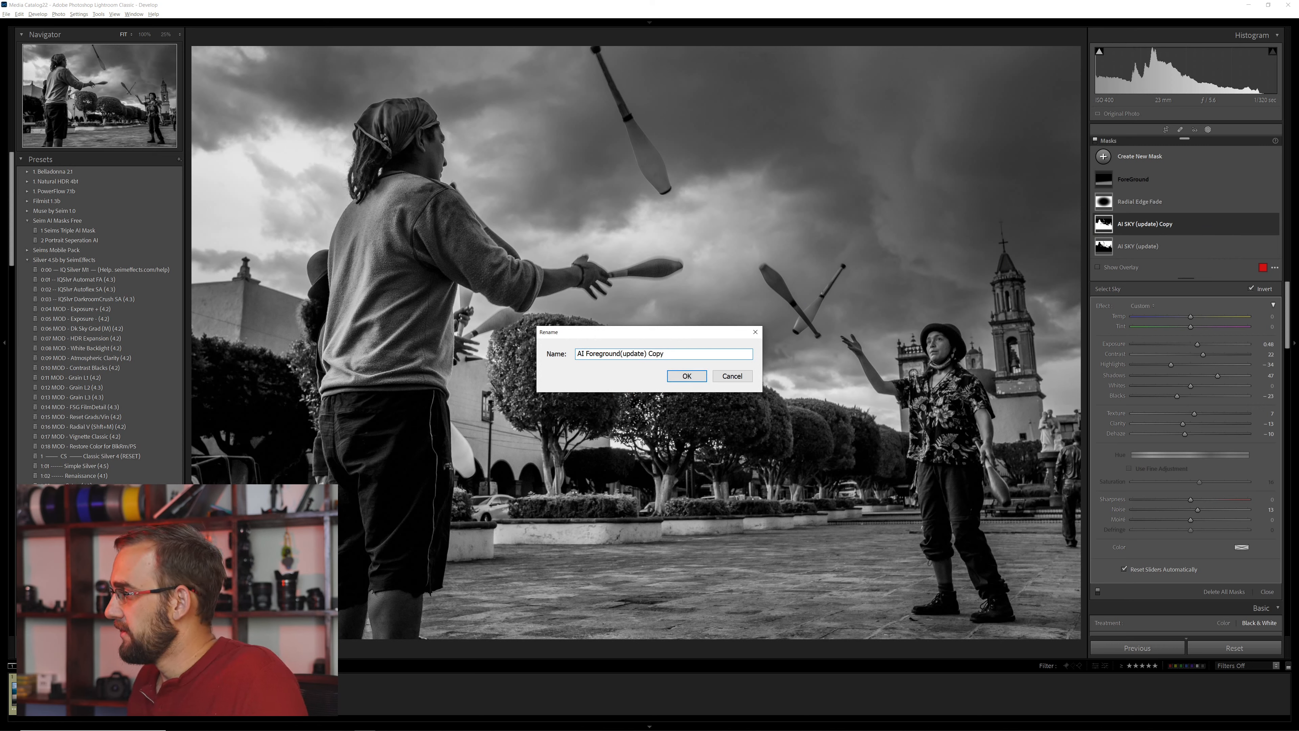
key(Return)
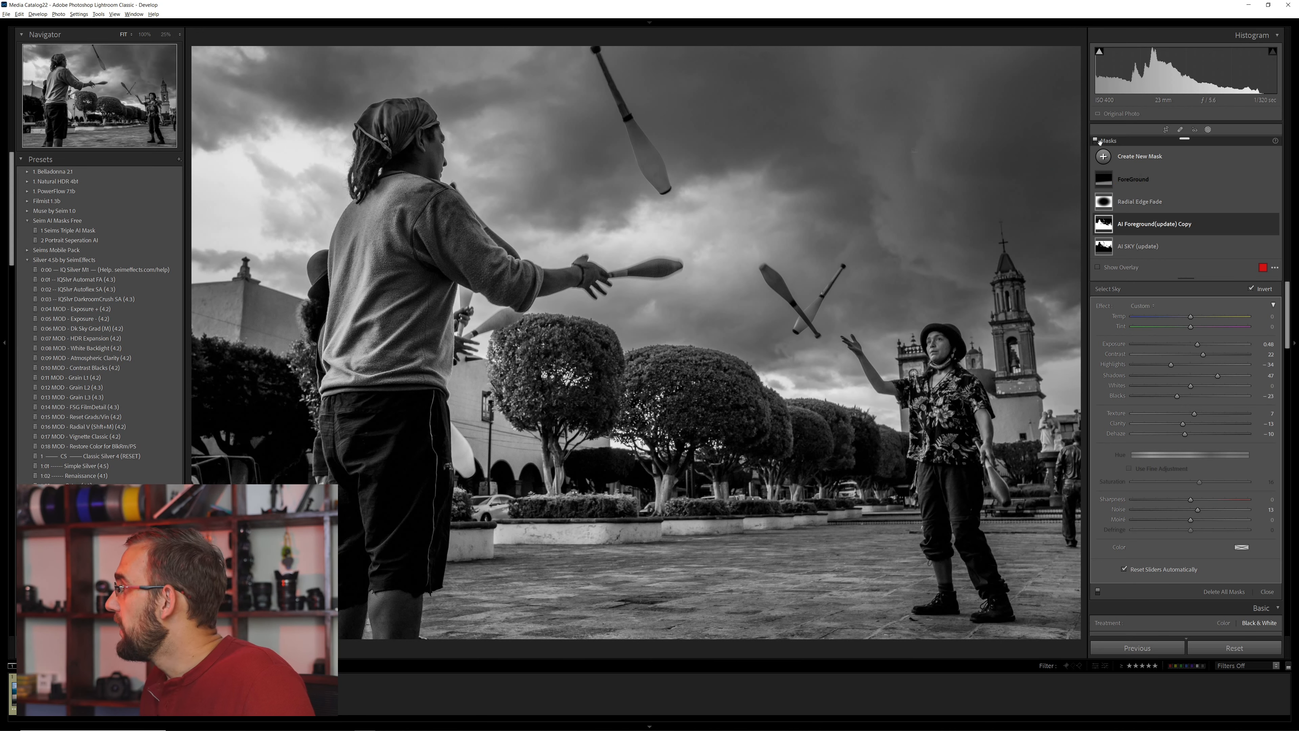
- Compare the jugglers photo with all masks turned off and on
click(1095, 139)
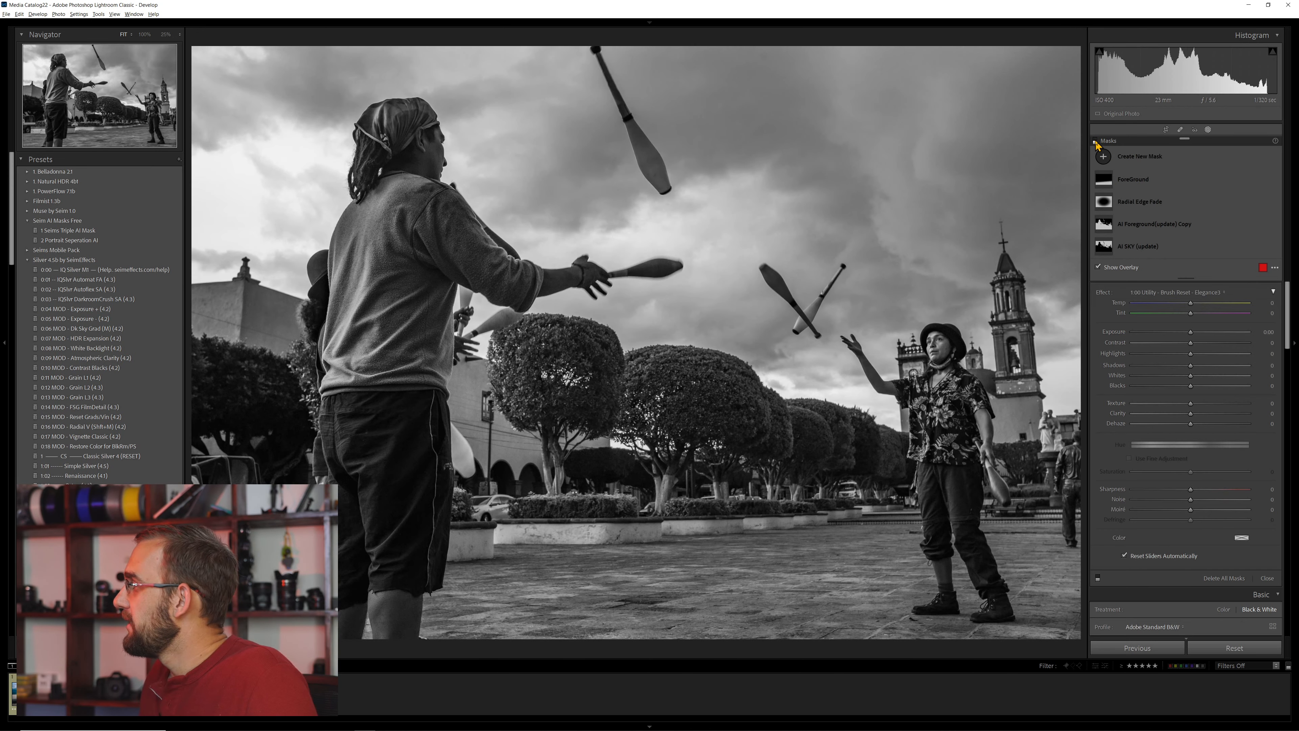
click(1095, 140)
click(1095, 140)
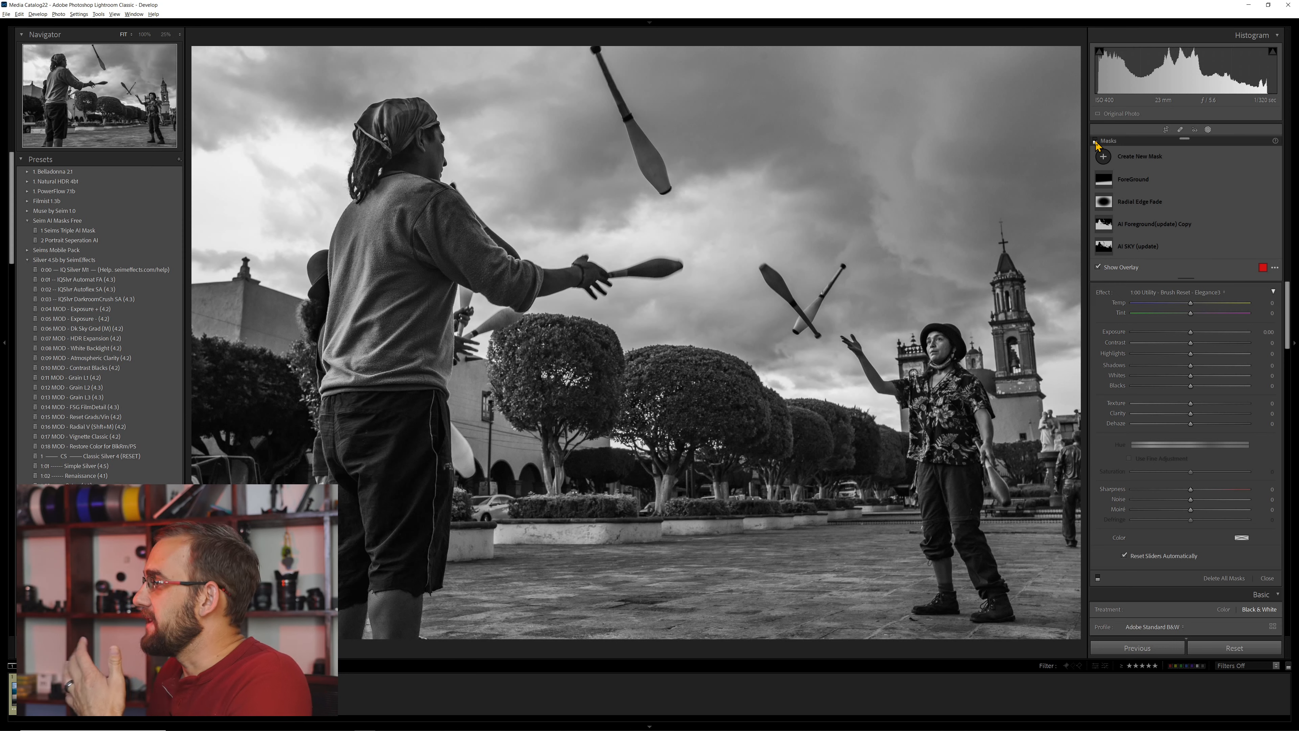
click(1095, 140)
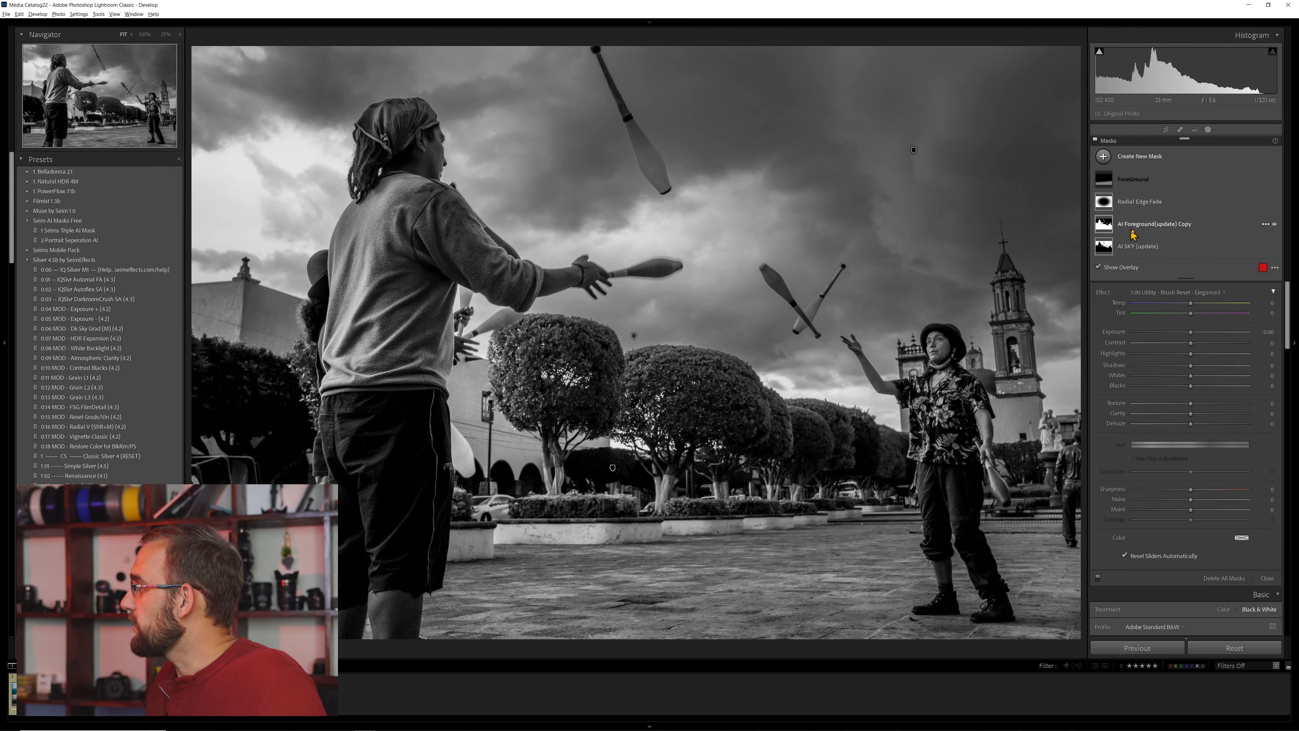
- On the AI SKY (update) mask, set Exposure to -0.04, Contrast 53, Highlights -32, Whites 35 and Clarity 23
click(1171, 251)
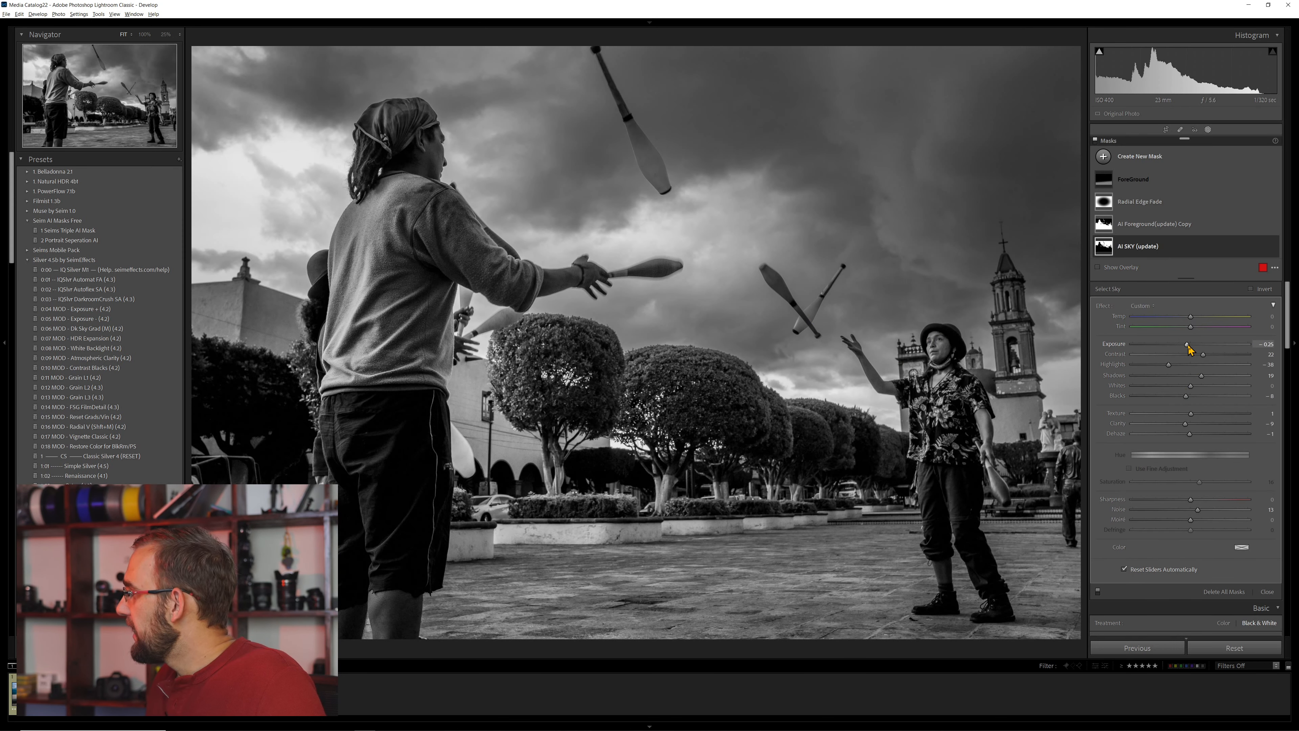
mouse_move(1199, 349)
mouse_down()
mouse_move(1216, 388)
mouse_move(1221, 355)
mouse_move(1192, 346)
mouse_up()
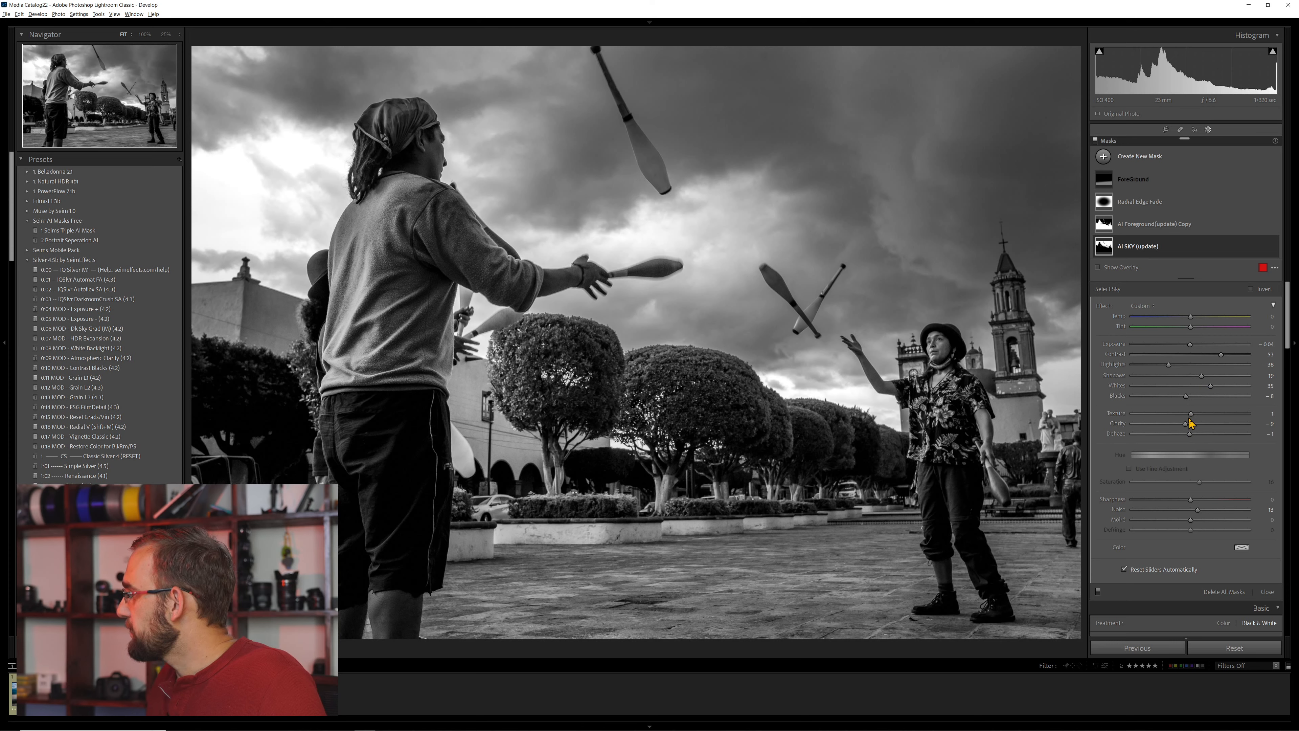
mouse_move(1212, 427)
mouse_down()
mouse_move(1187, 428)
mouse_move(1214, 429)
mouse_move(1204, 429)
mouse_up()
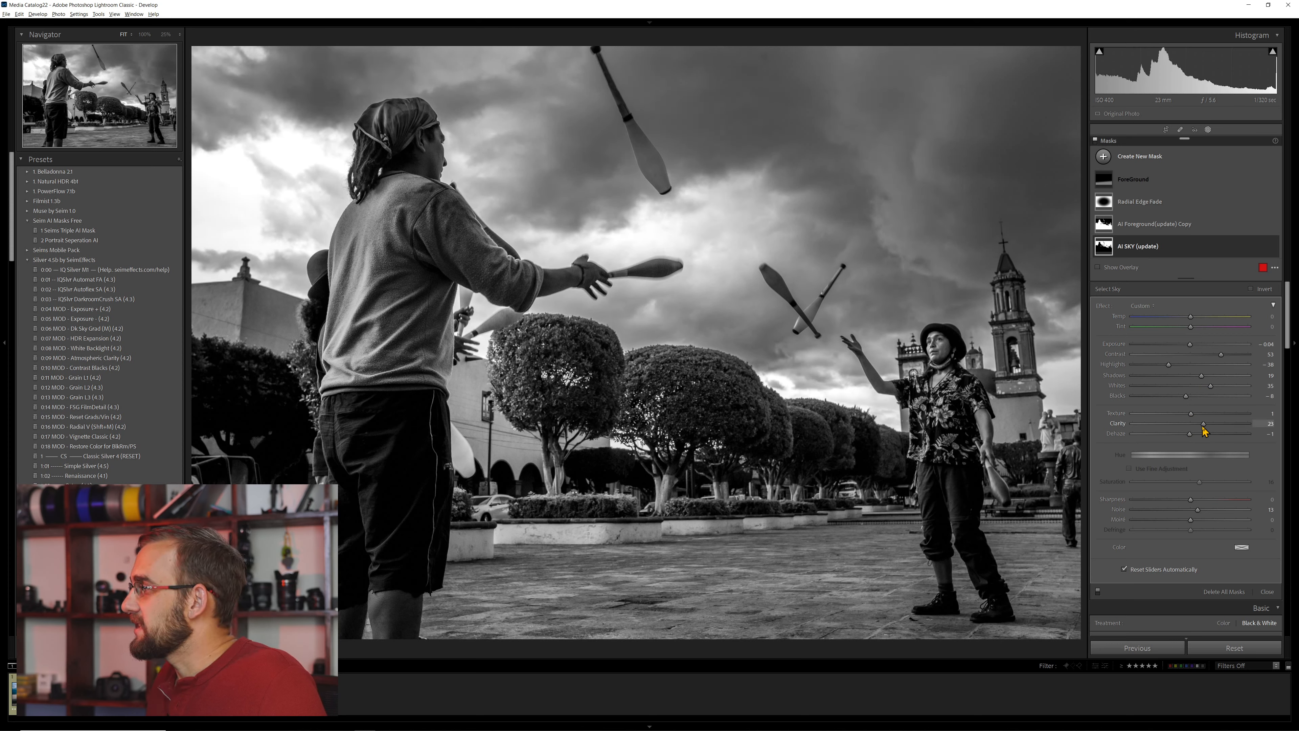
drag(1161, 368, 1170, 375)
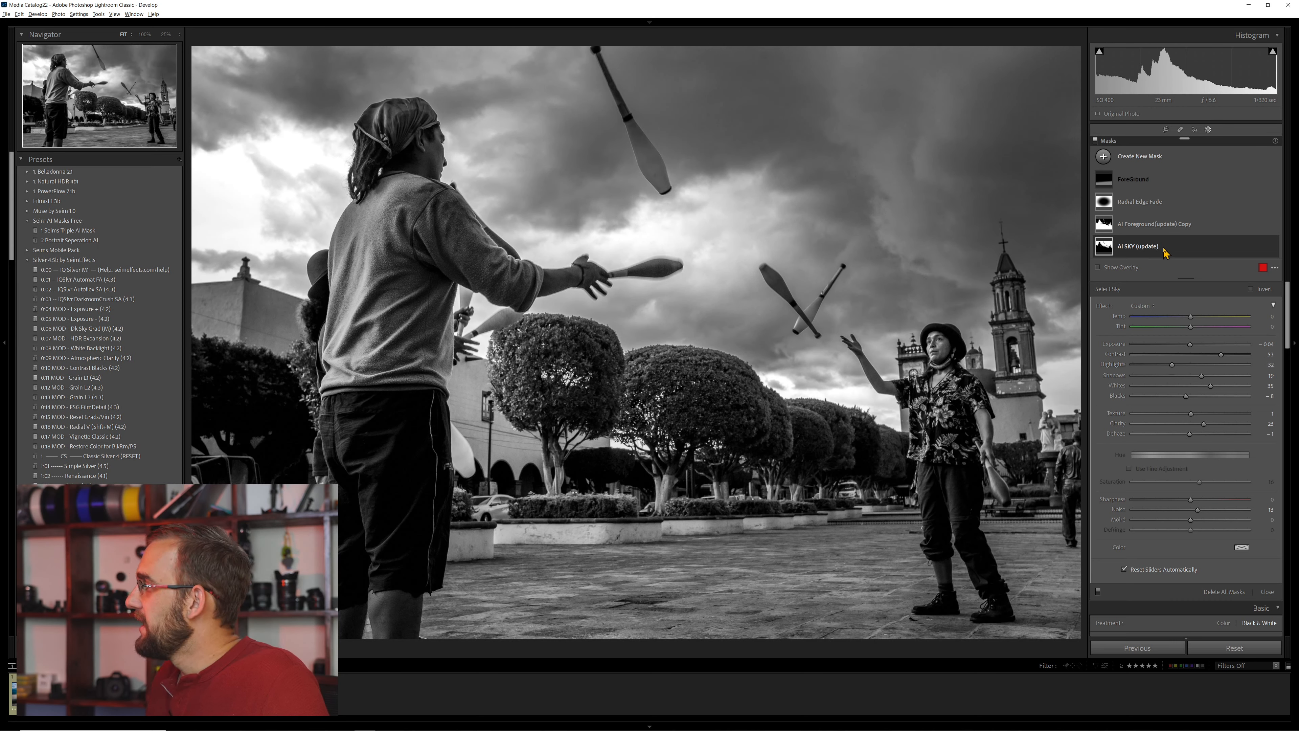
- Toggle all masks off and on to review the jugglers photo with the refined sky adjustments
click(1095, 139)
click(1097, 140)
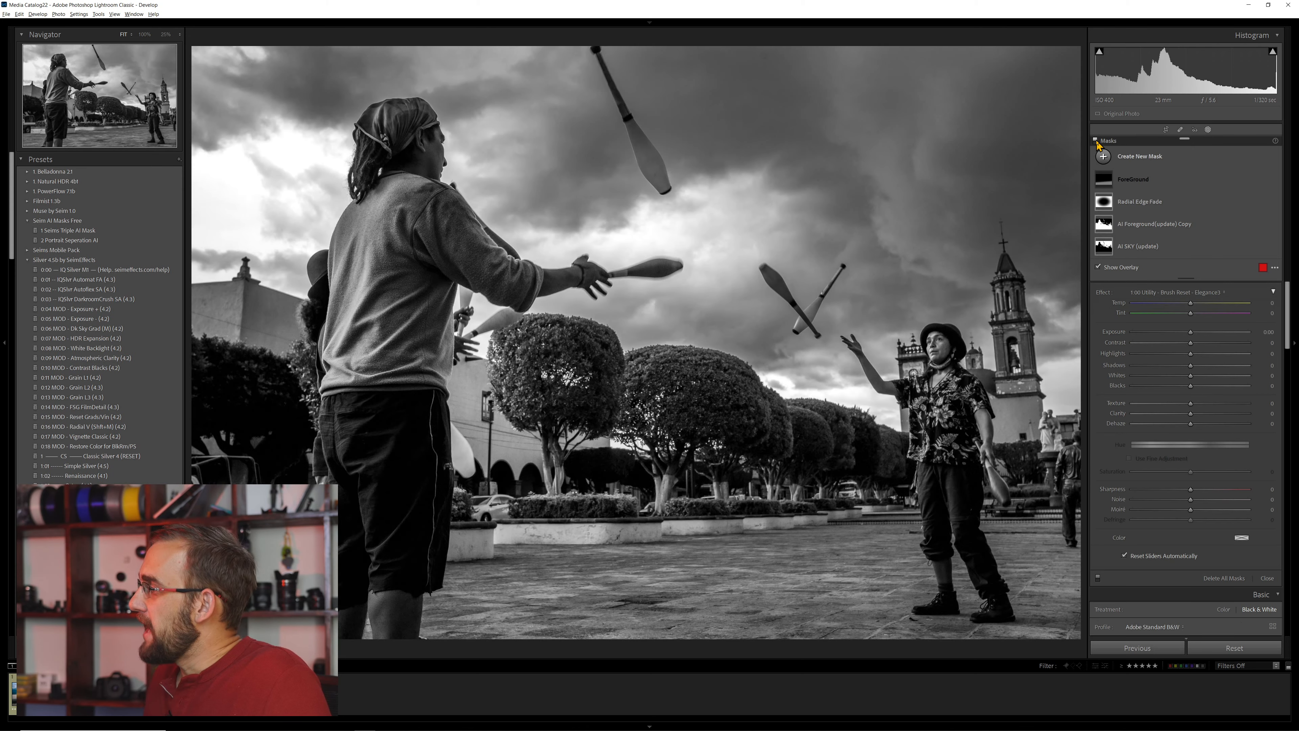
click(1095, 140)
click(1095, 141)
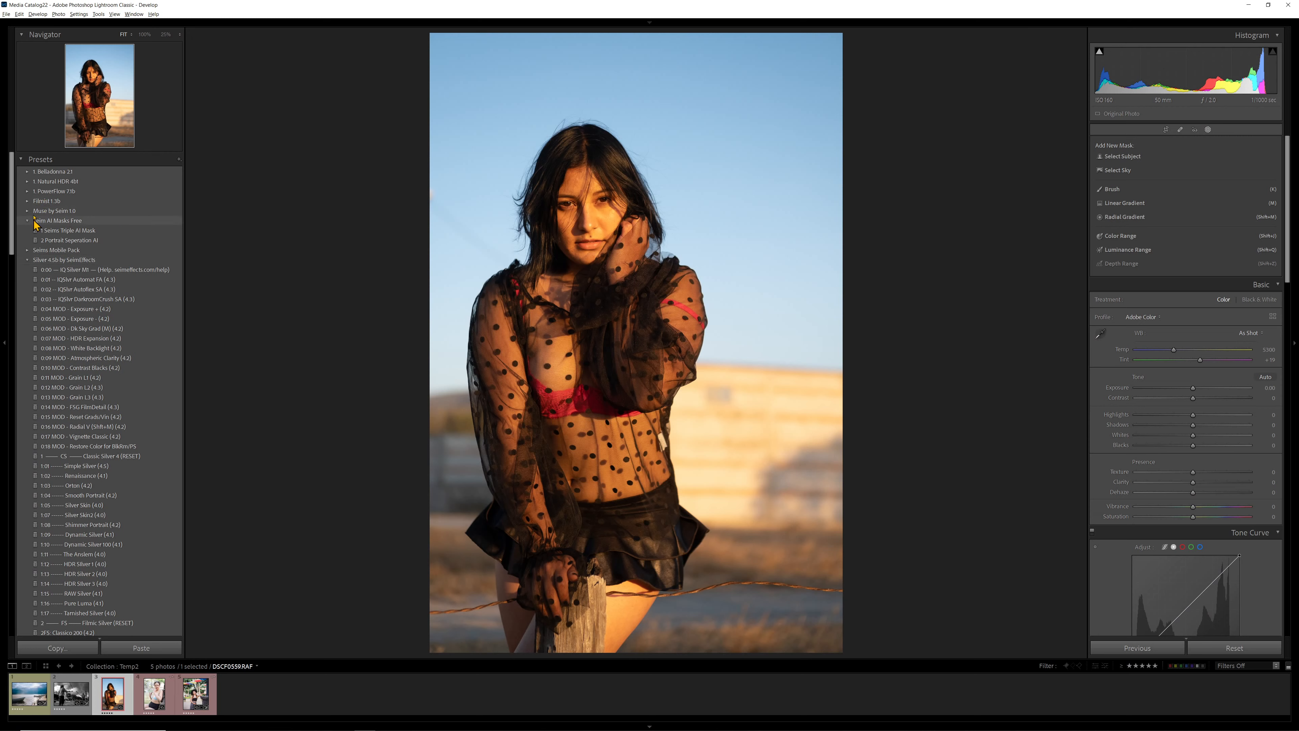
- Apply the SUPER Portrait preset from the PowerFlow group to the portrait photo and collapse the PowerFlow and Silver preset groups
click(28, 191)
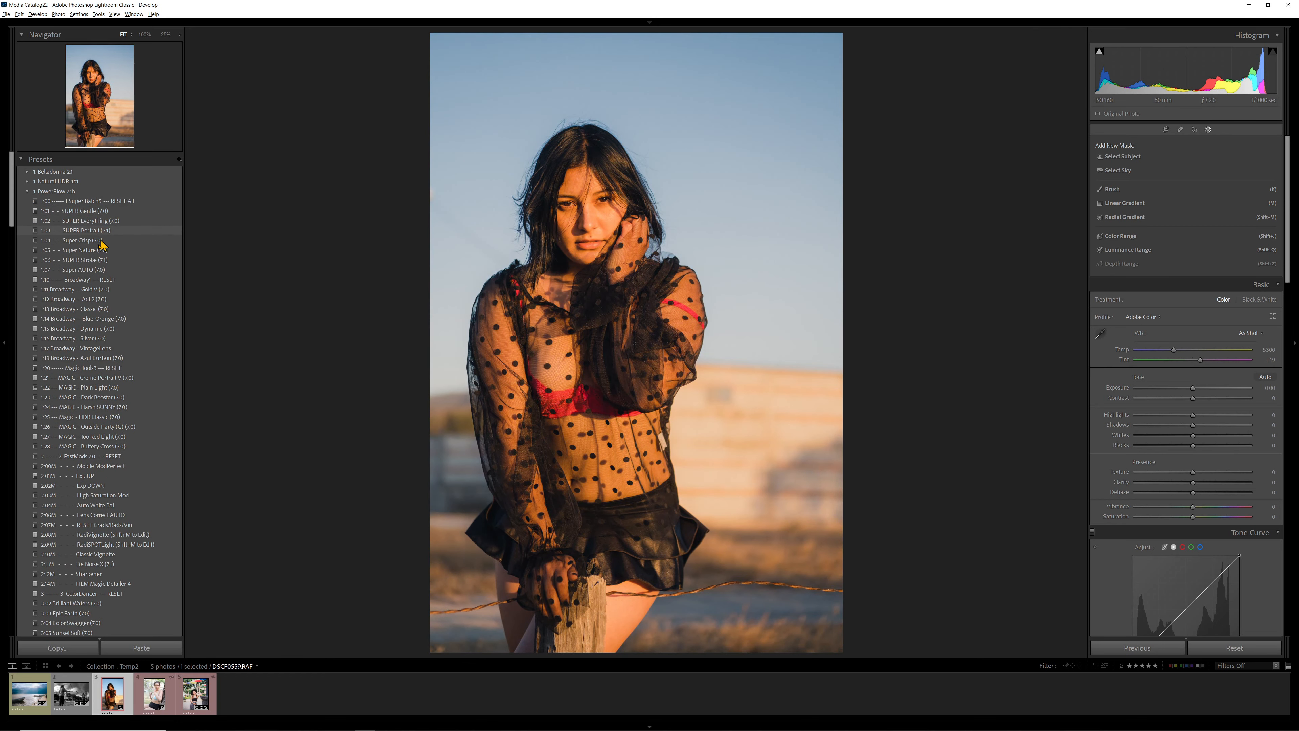
click(100, 230)
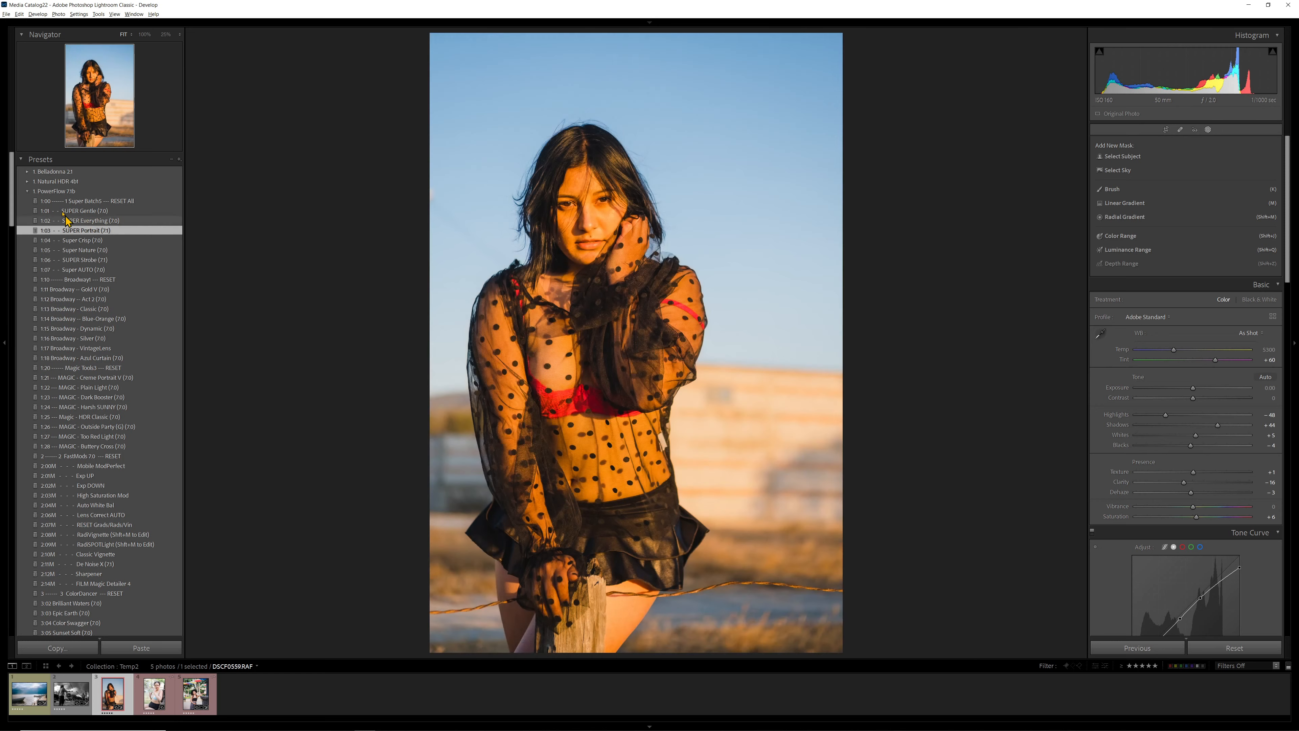
click(28, 191)
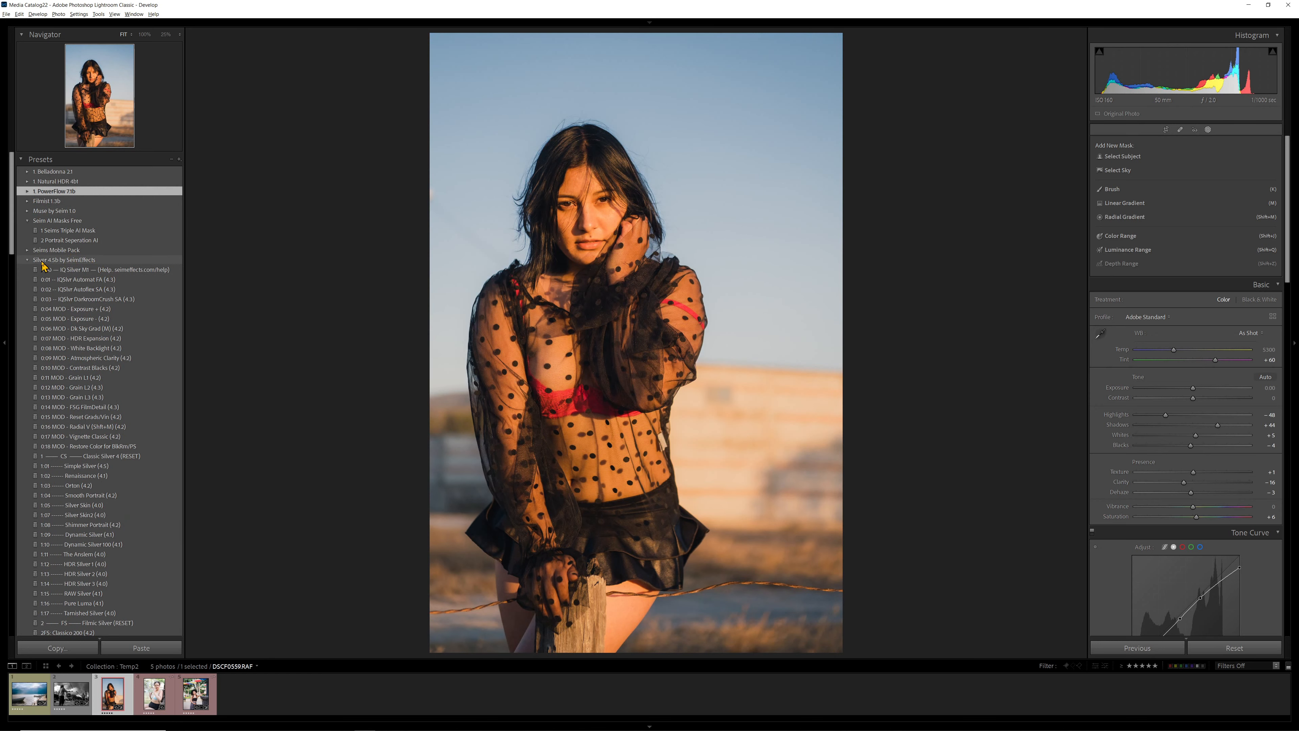
click(29, 260)
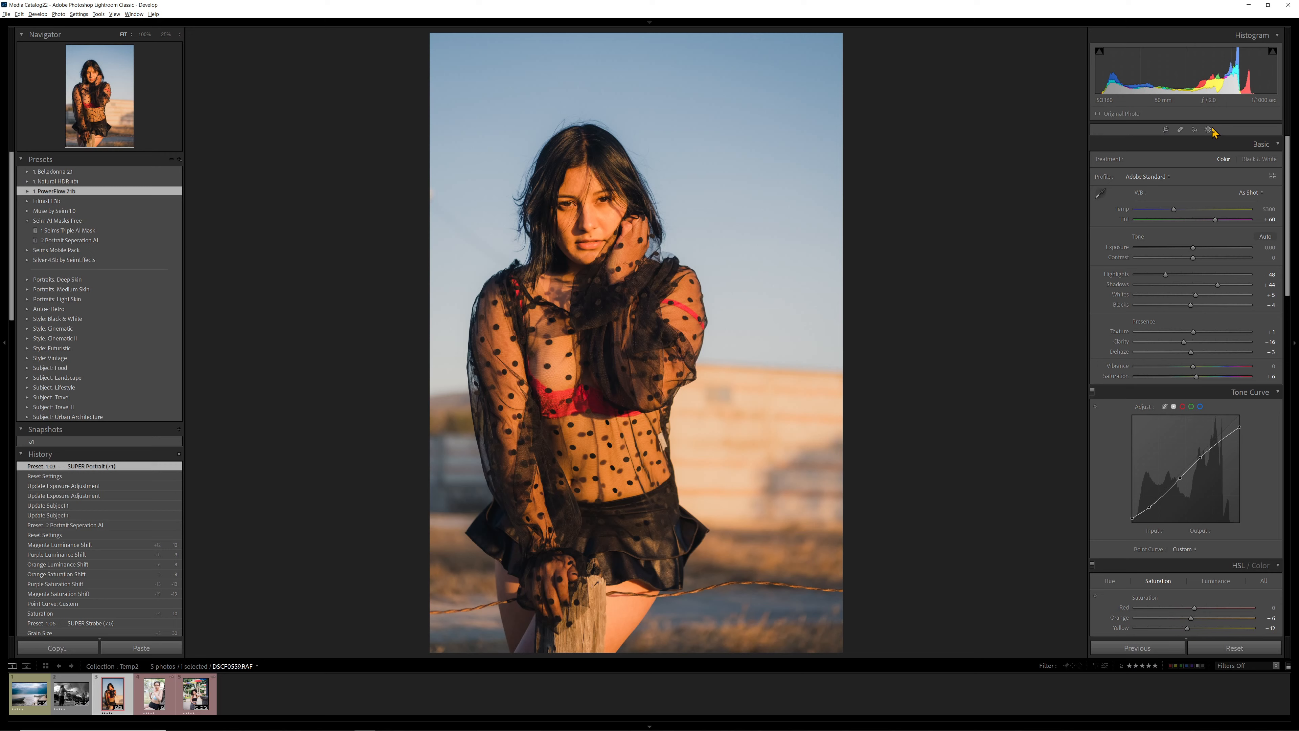
- Apply the 2 Portrait Seperation AI preset and recompute its Behind Subject (update) mask for the portrait
click(1209, 130)
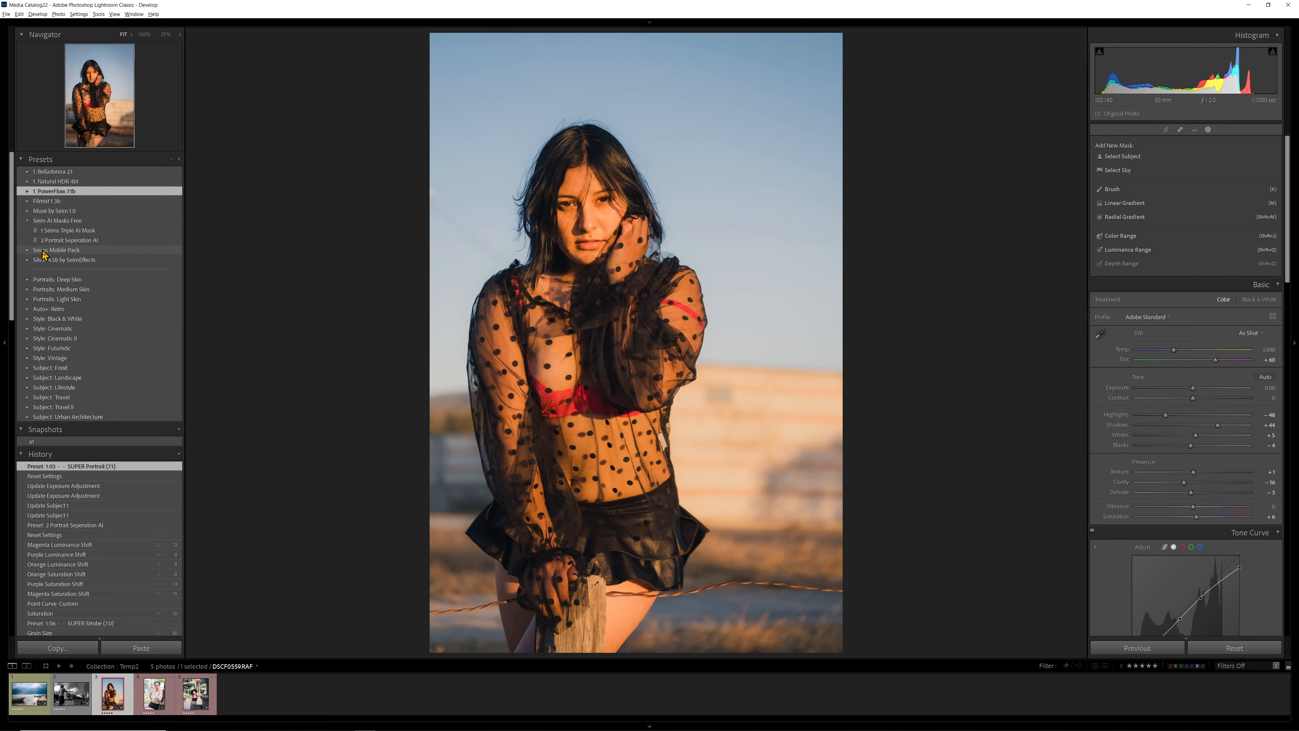
click(85, 240)
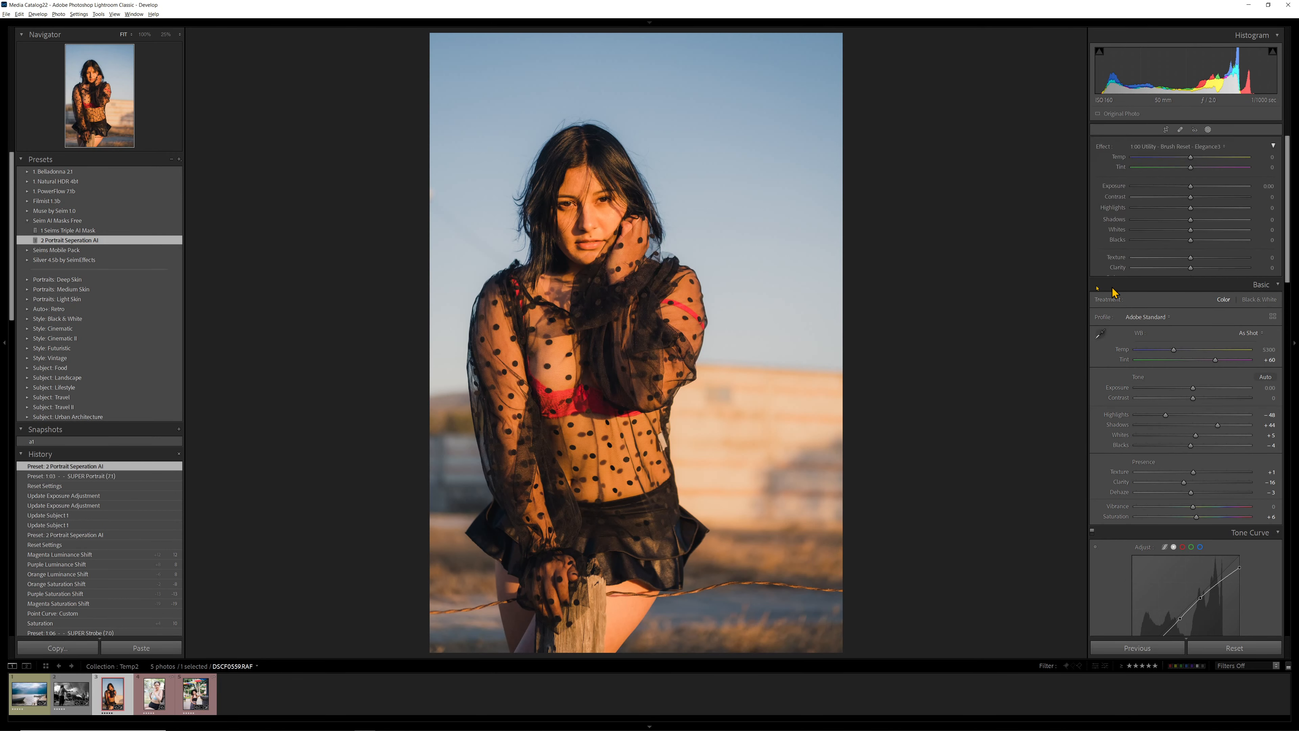
click(1139, 181)
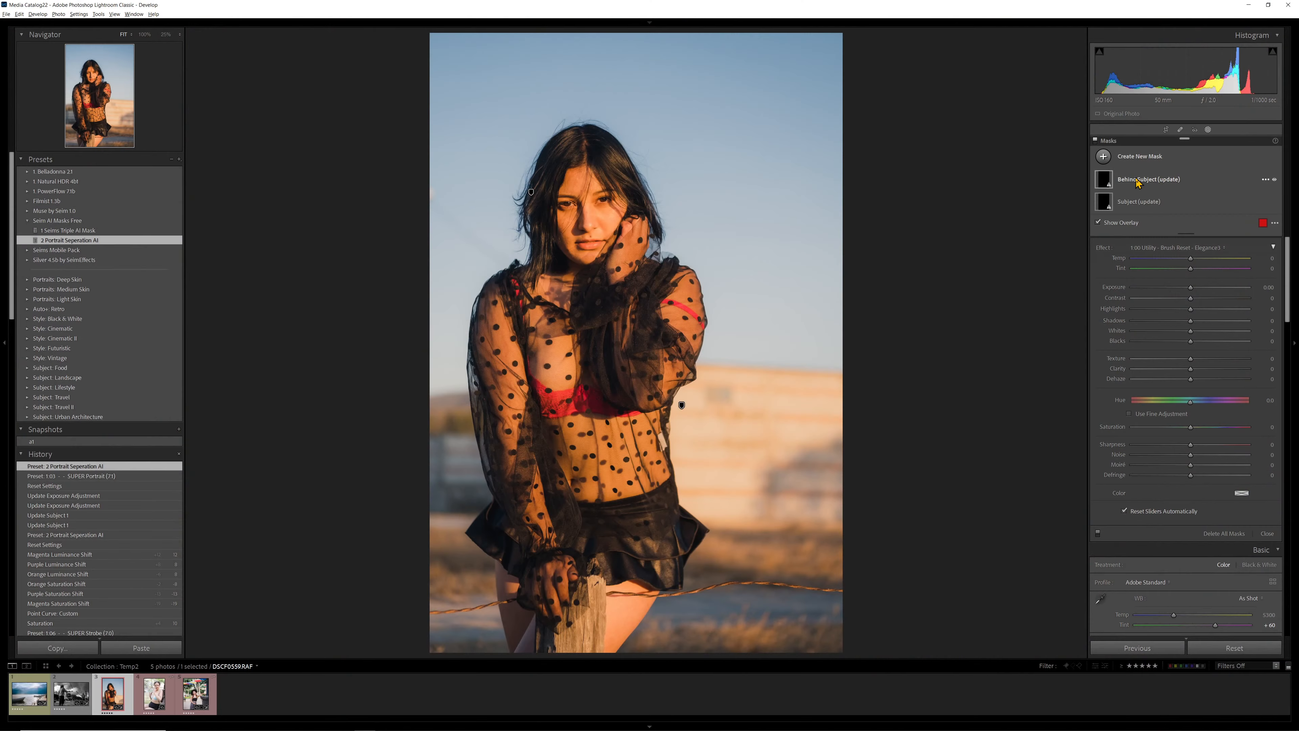
click(1145, 185)
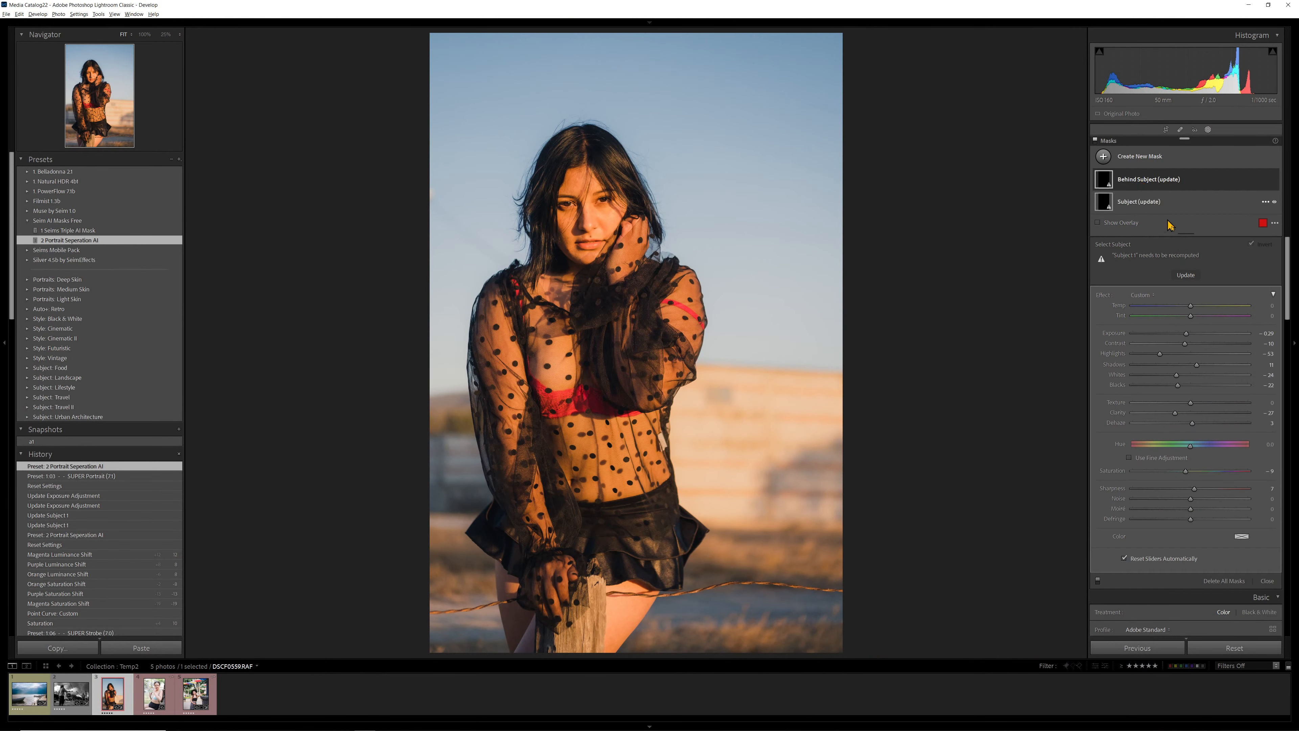
click(1185, 275)
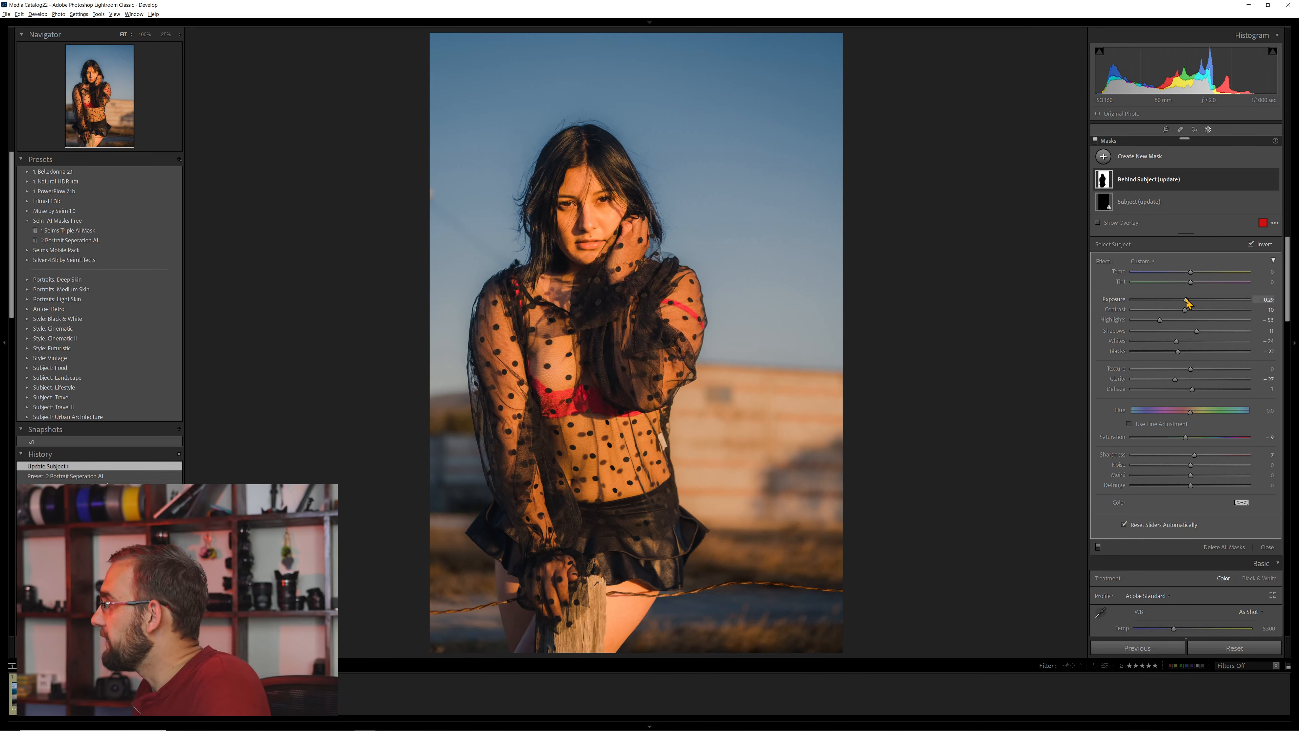
- On the Behind Subject (update) mask, set Exposure to 0.15, Whites to 5 and Saturation to 38
drag(1194, 303, 1198, 302)
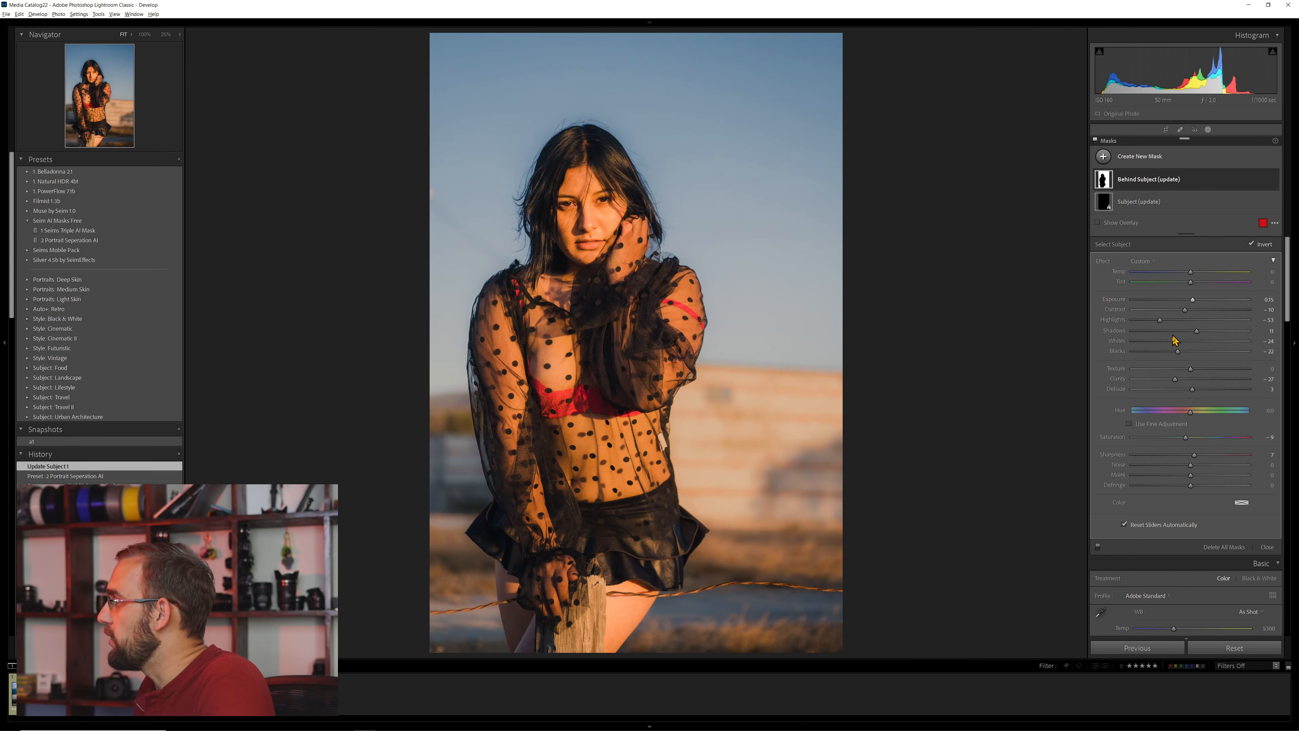
drag(1187, 341, 1194, 341)
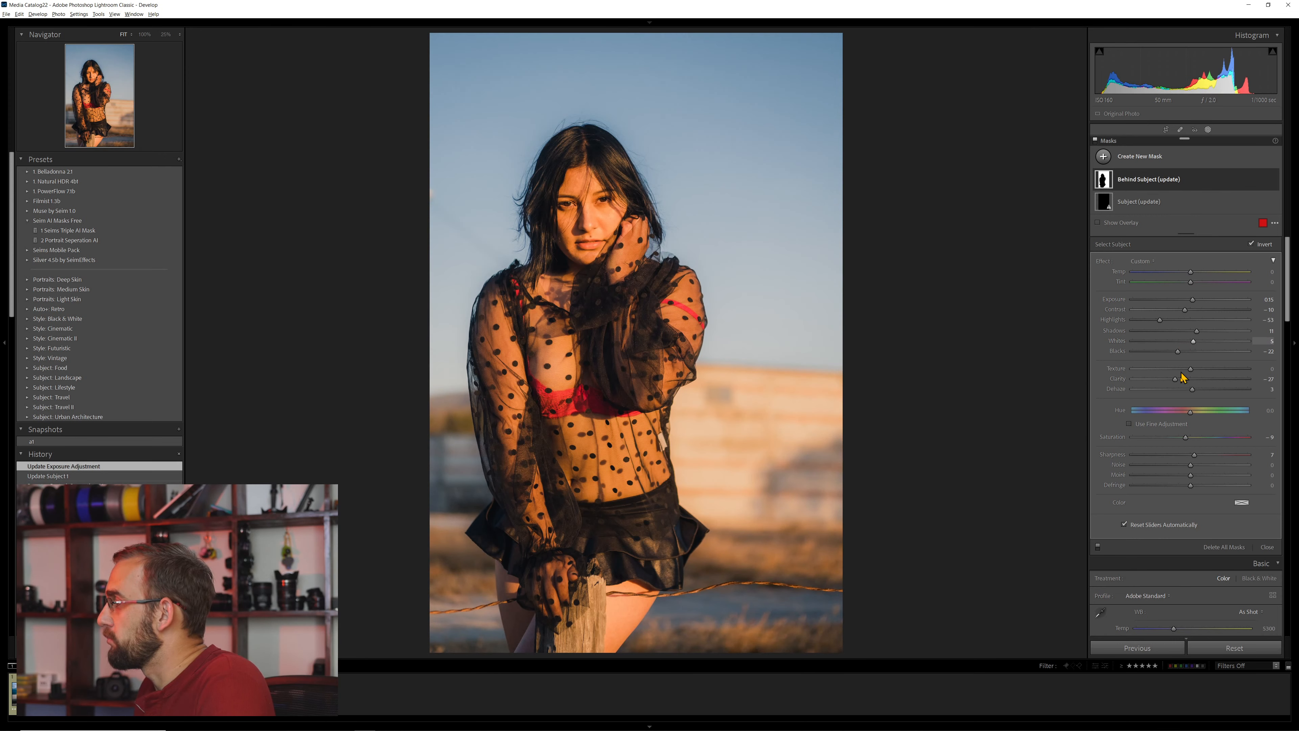
drag(1186, 439, 1213, 442)
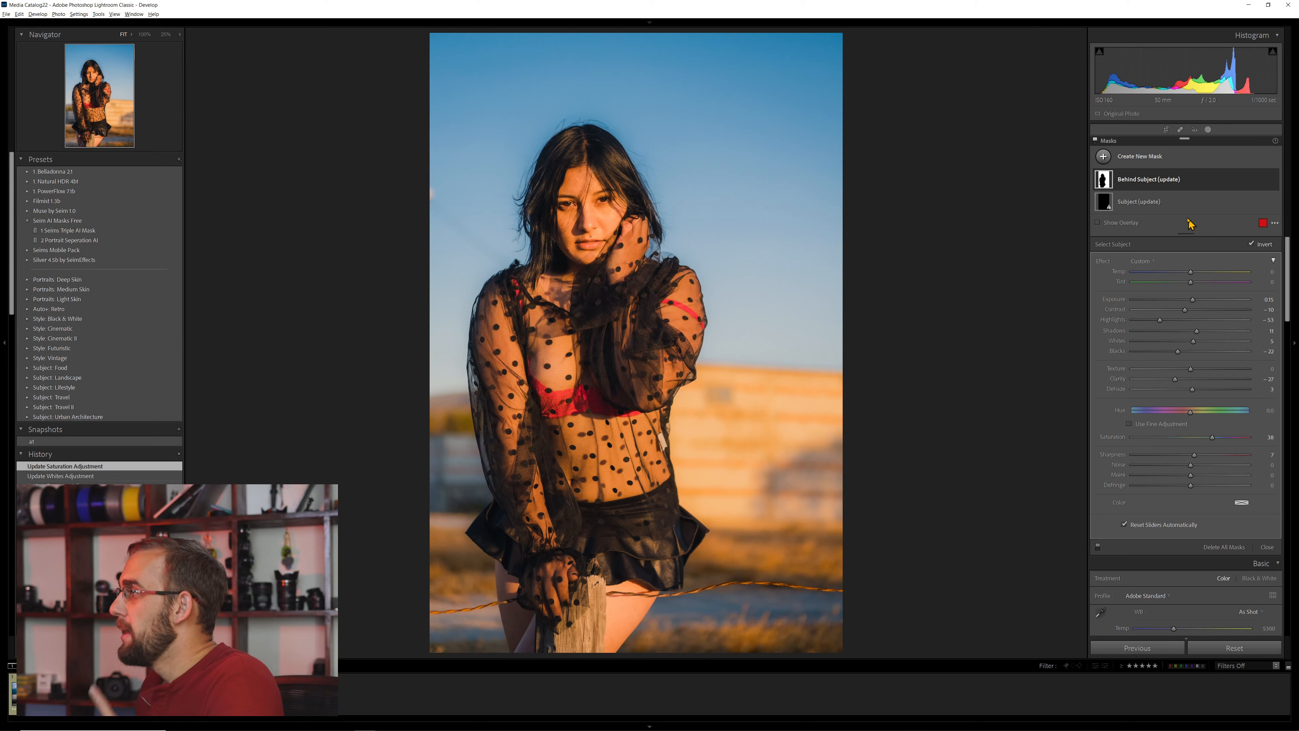
- Recompute the Subject (update) mask and compare the portrait with that mask hidden and shown
click(1144, 202)
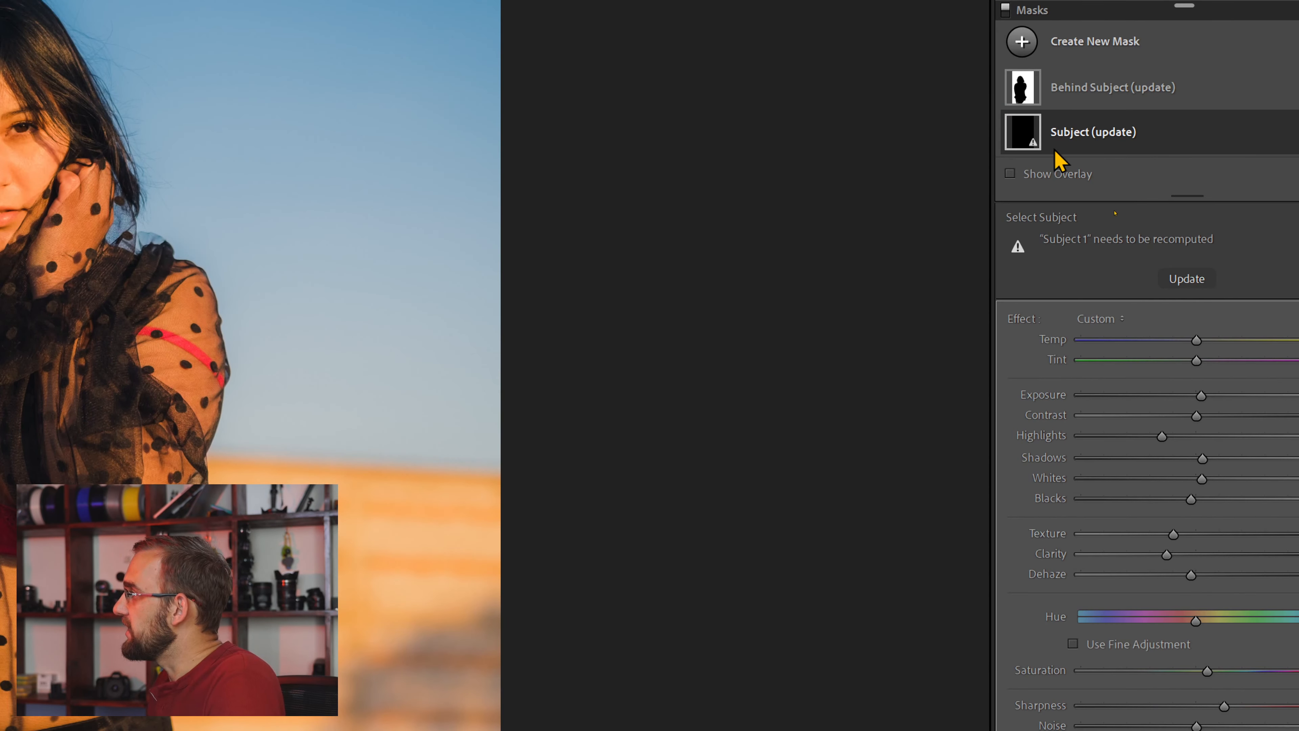
click(1181, 278)
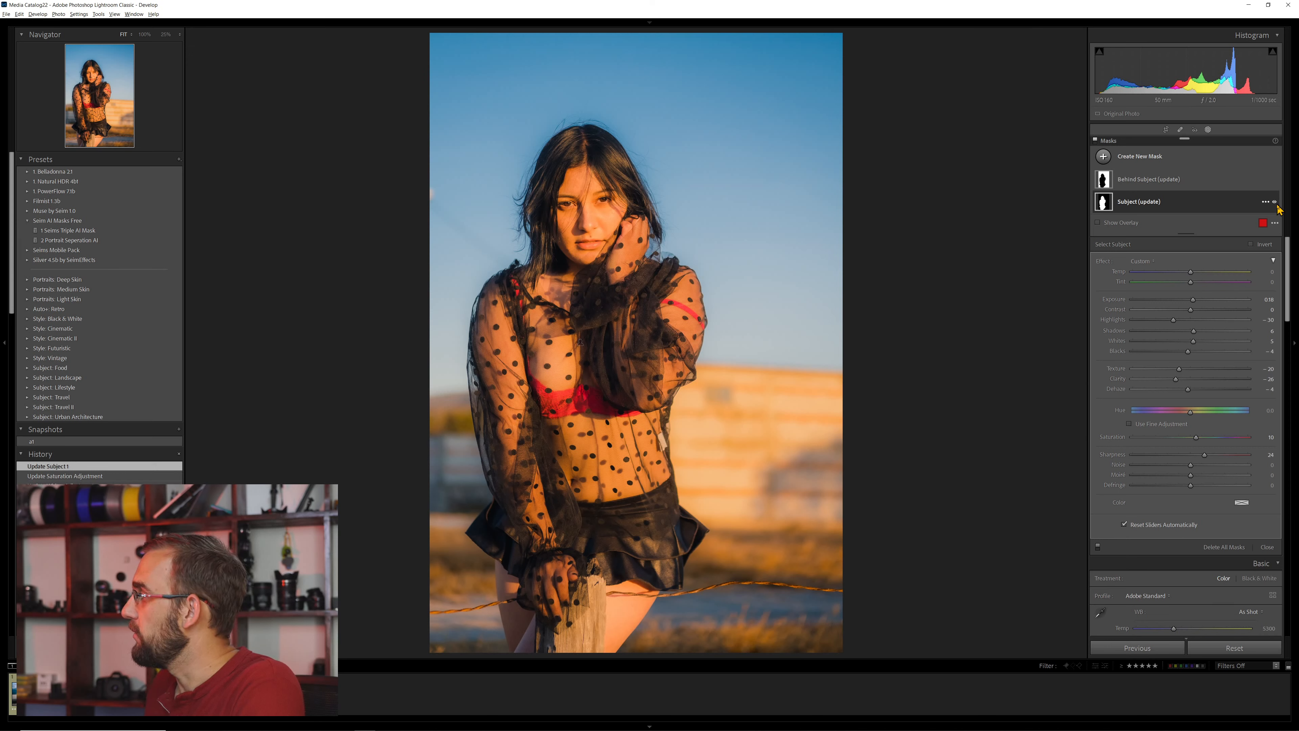
click(1276, 203)
click(1276, 203)
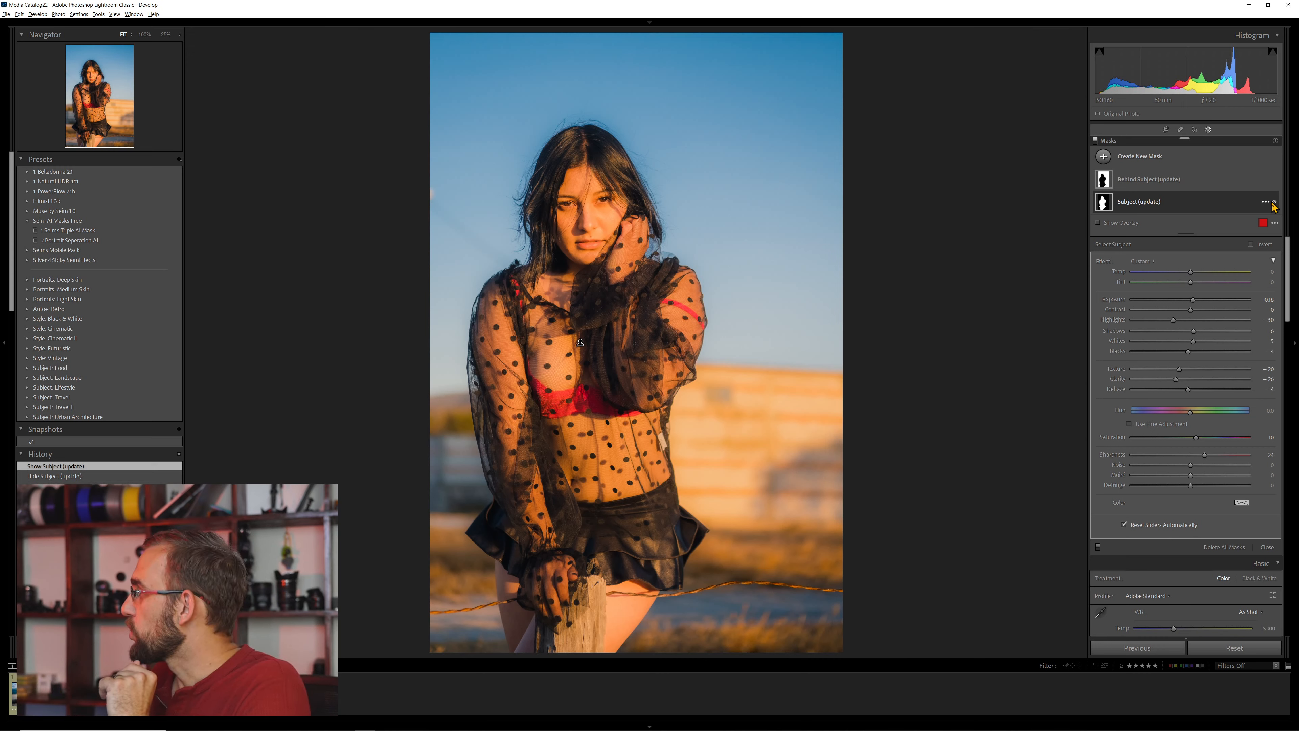
click(1275, 203)
click(1275, 203)
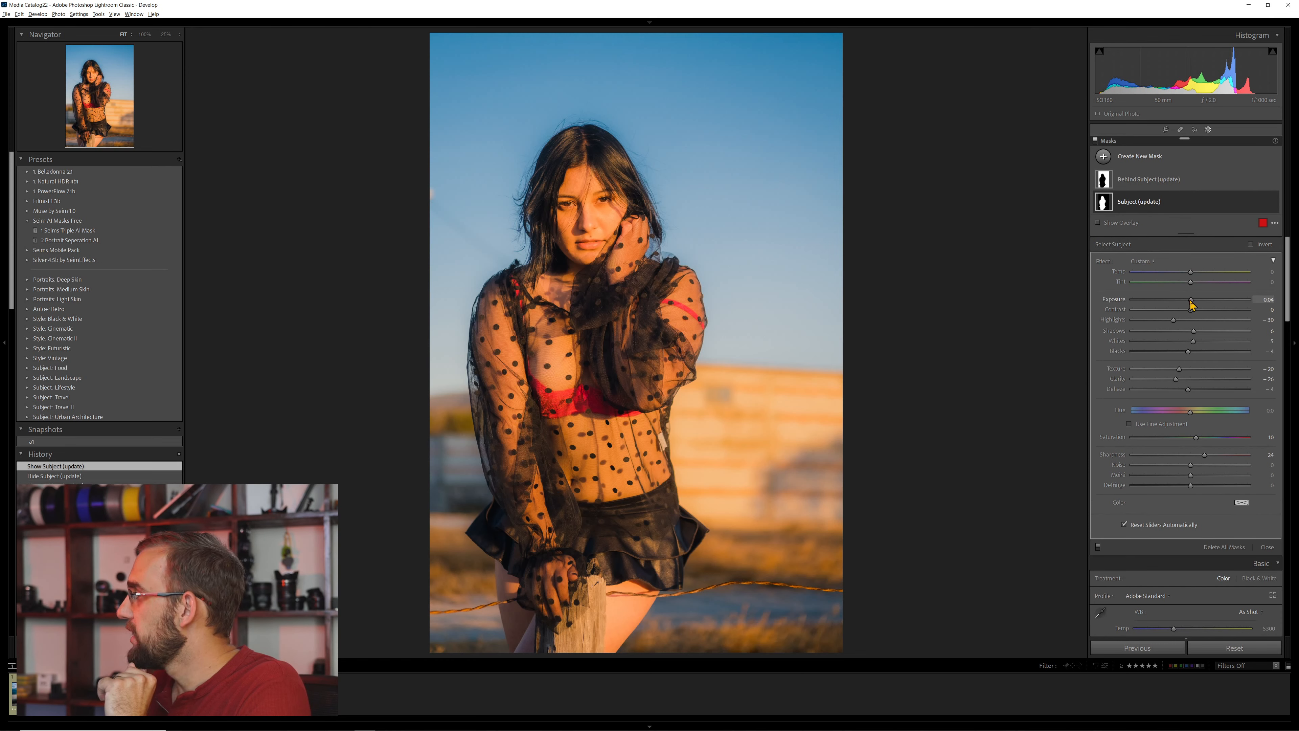
- On the Subject (update) mask, set Exposure to 0.08 and Blacks to -7, and return to the Behind Subject (update) mask
drag(1191, 304, 1193, 306)
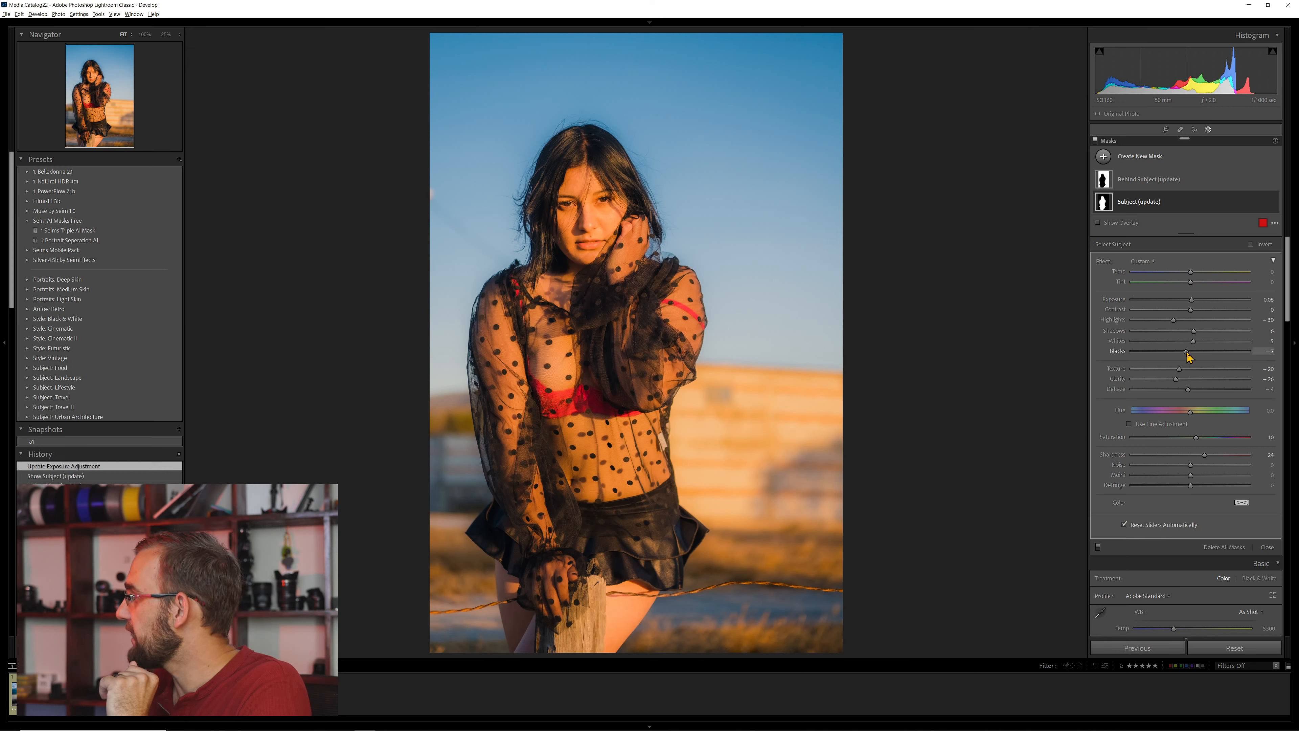
drag(1187, 353, 1187, 353)
click(1187, 180)
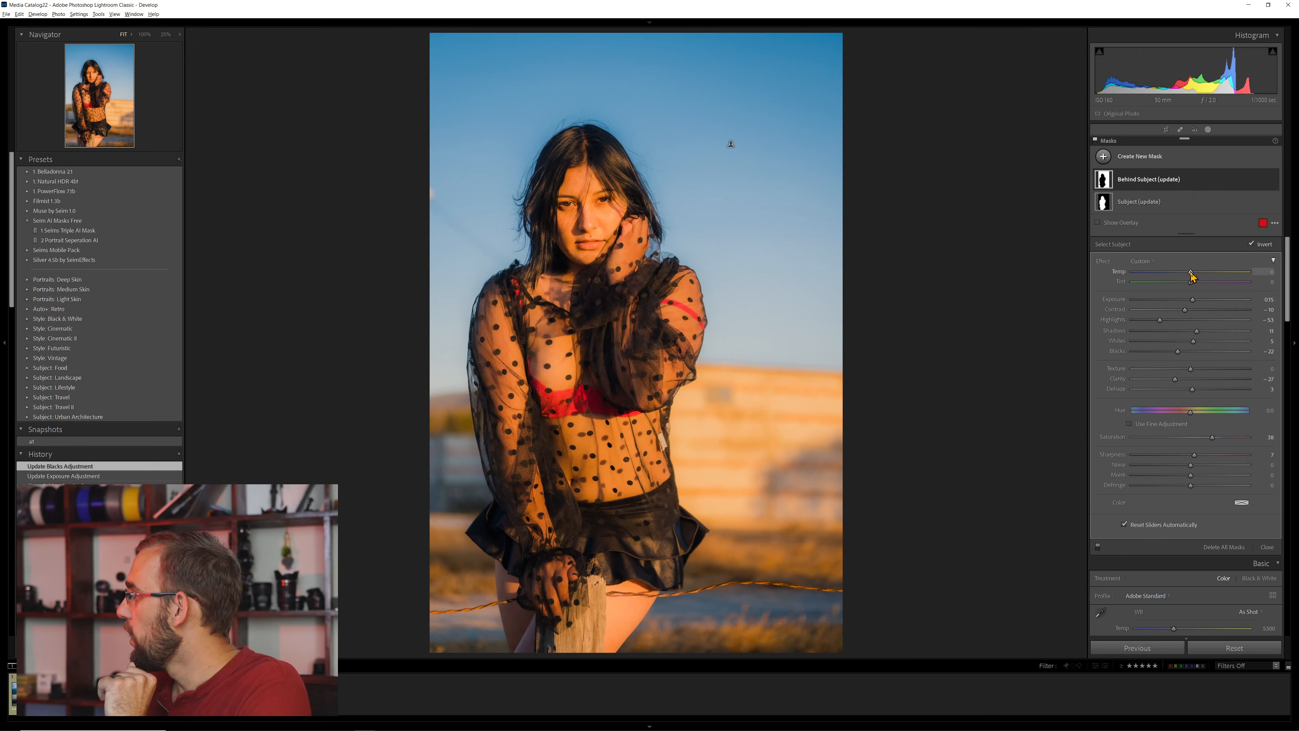
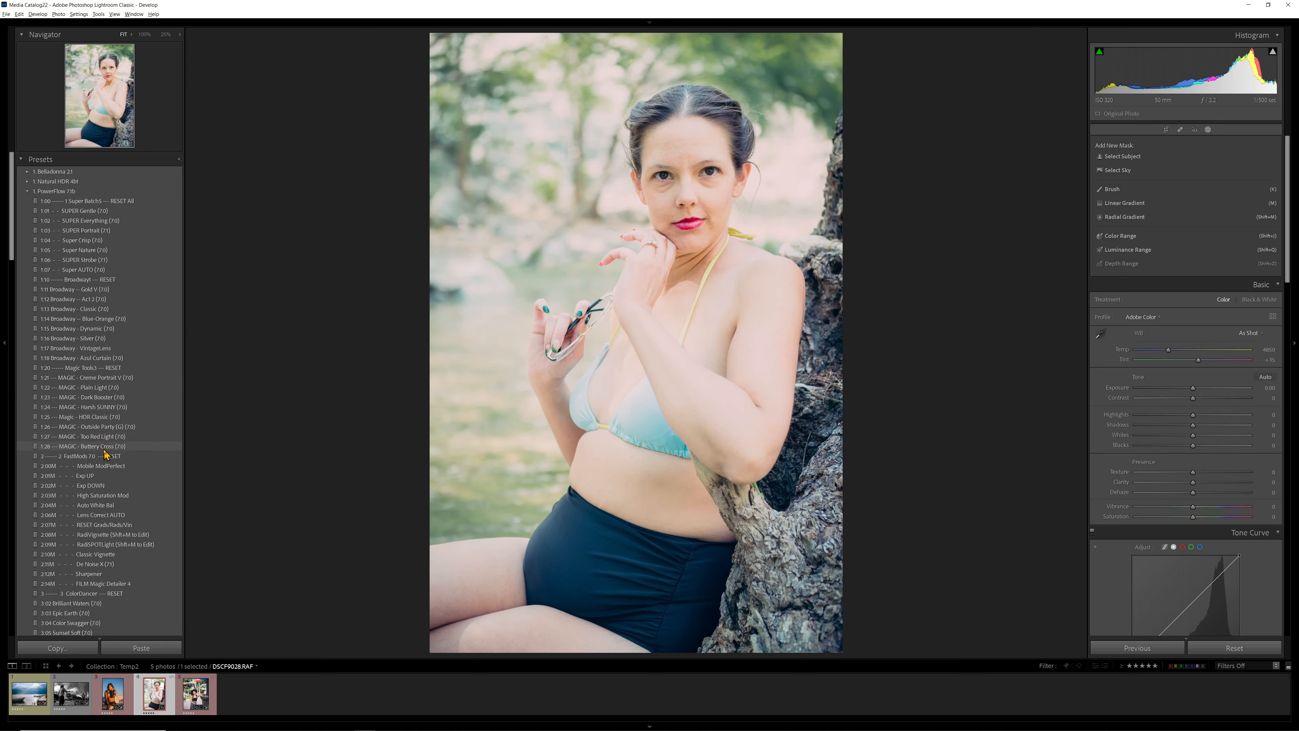
- Apply the MAGIC - Creme Portrait V and 2 Portrait Seperation AI presets to the portrait, and recompute the Subject (update) mask
click(113, 378)
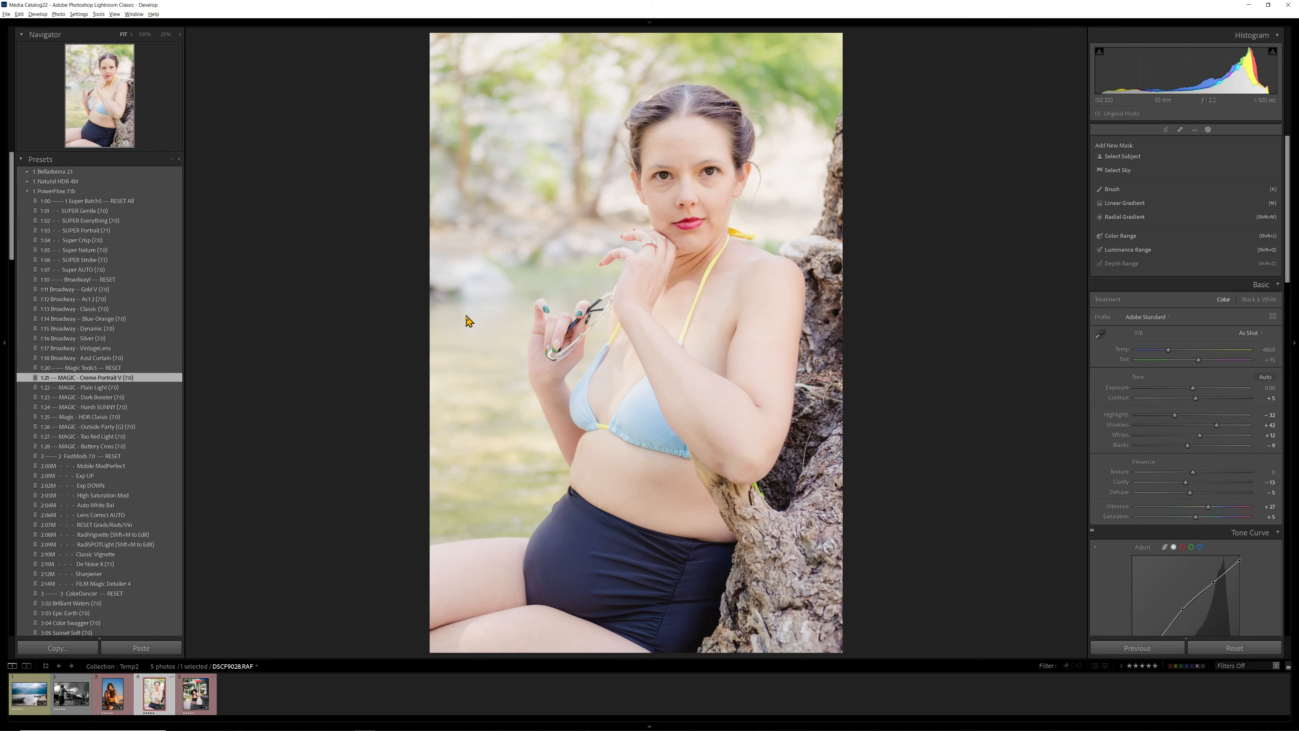
click(54, 191)
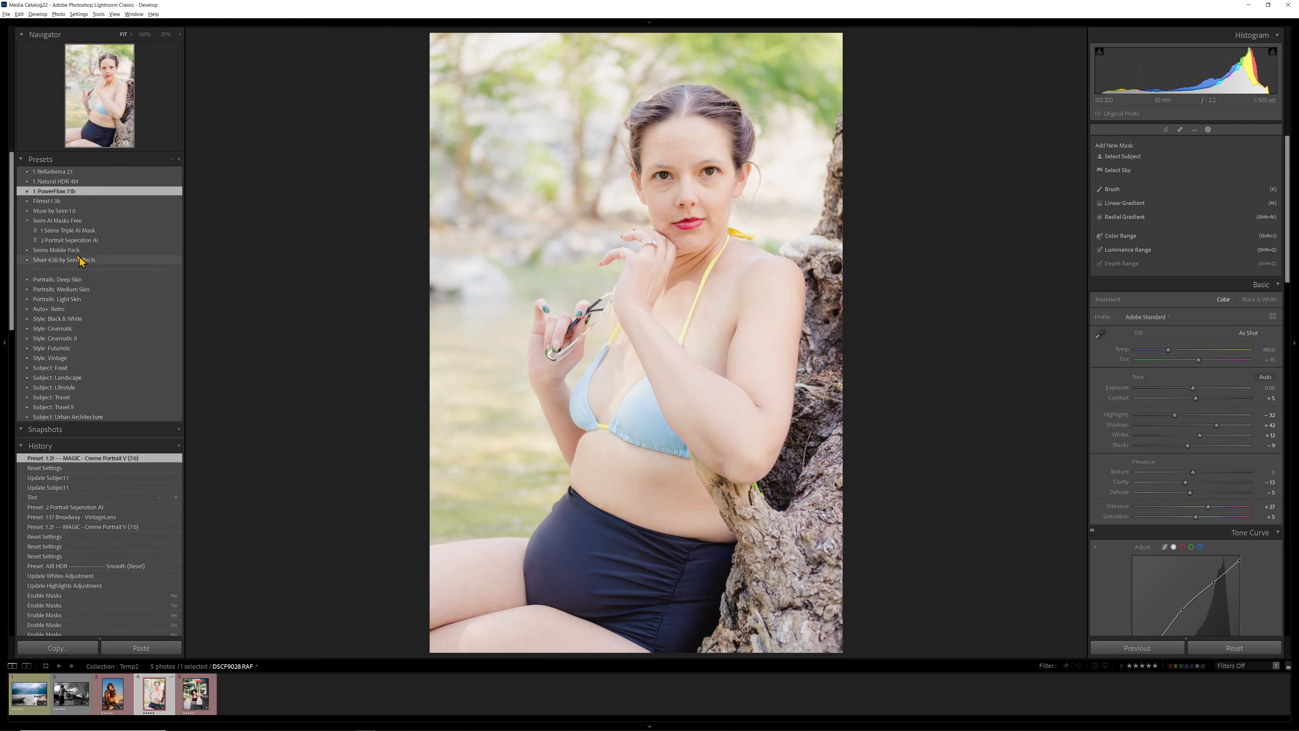
click(72, 240)
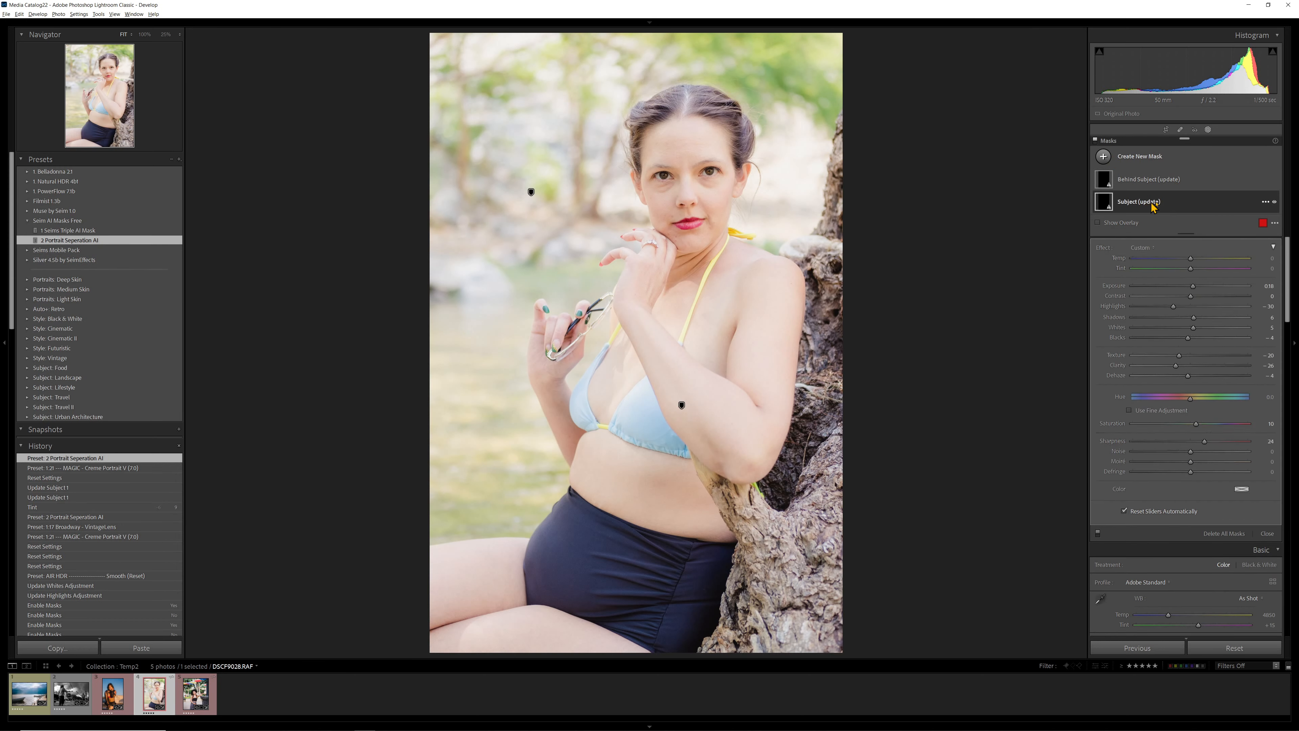
click(1185, 276)
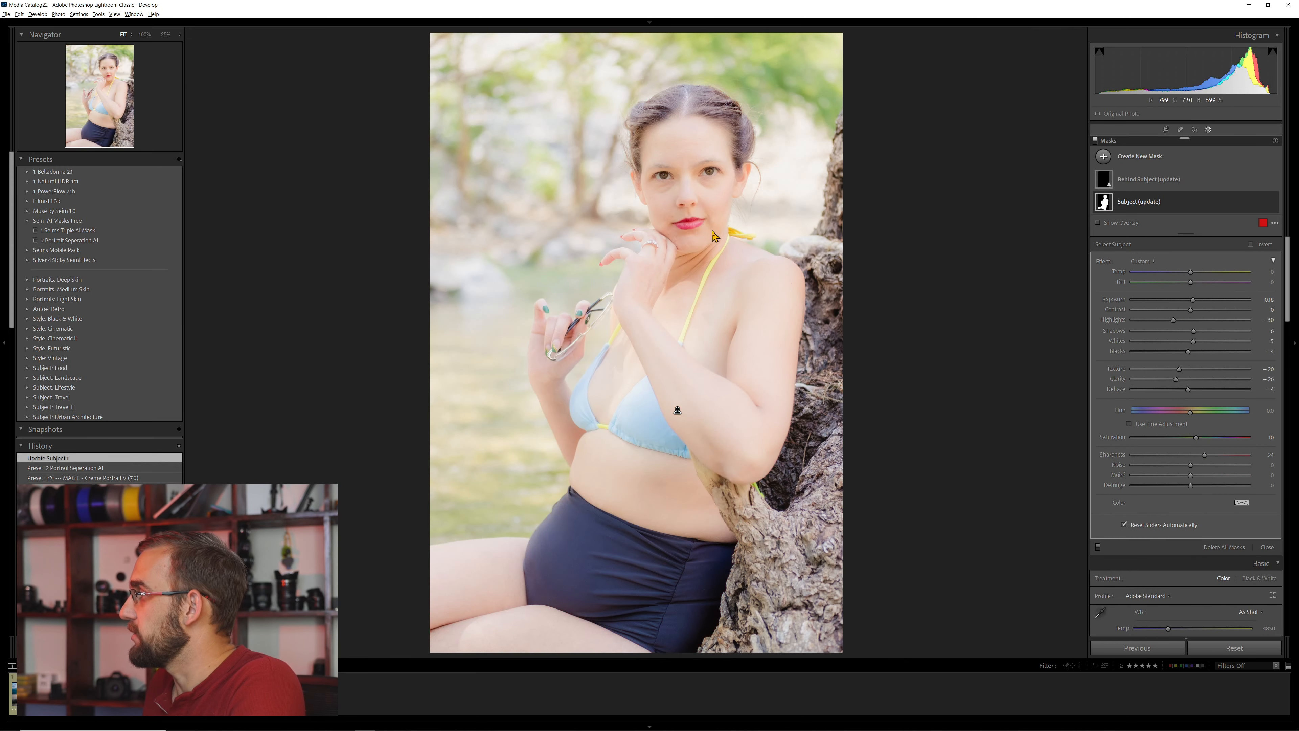
- On the Subject (update) mask, set Exposure to 0.06, Contrast to 7, Blacks to -25 and Saturation to 18
drag(1194, 301, 1192, 302)
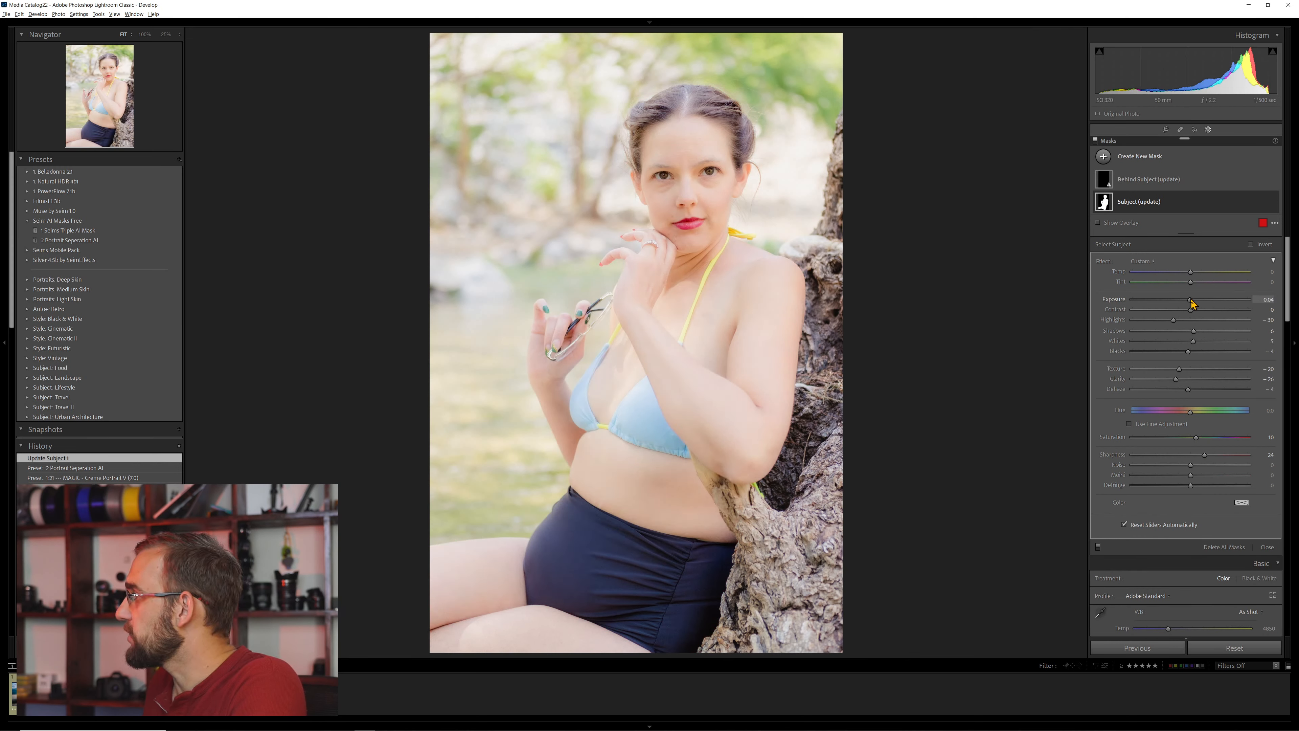
drag(1186, 353, 1177, 356)
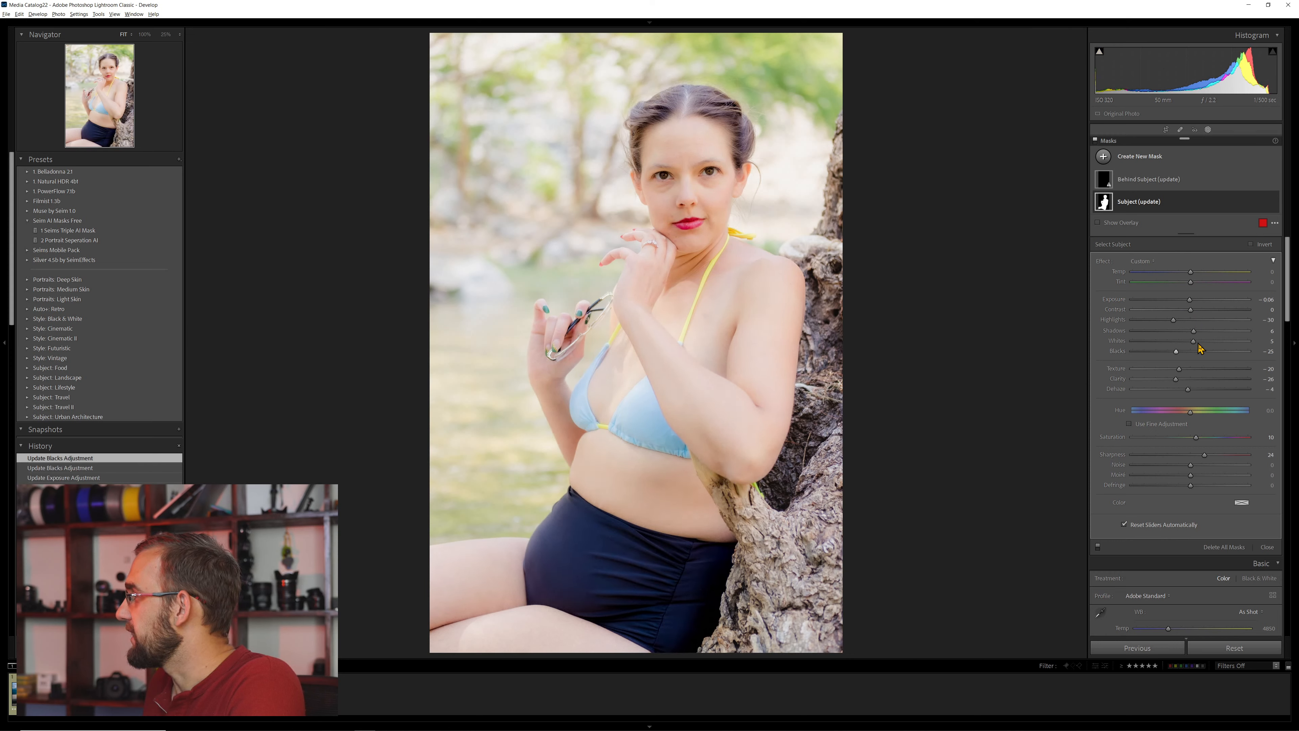
click(1191, 300)
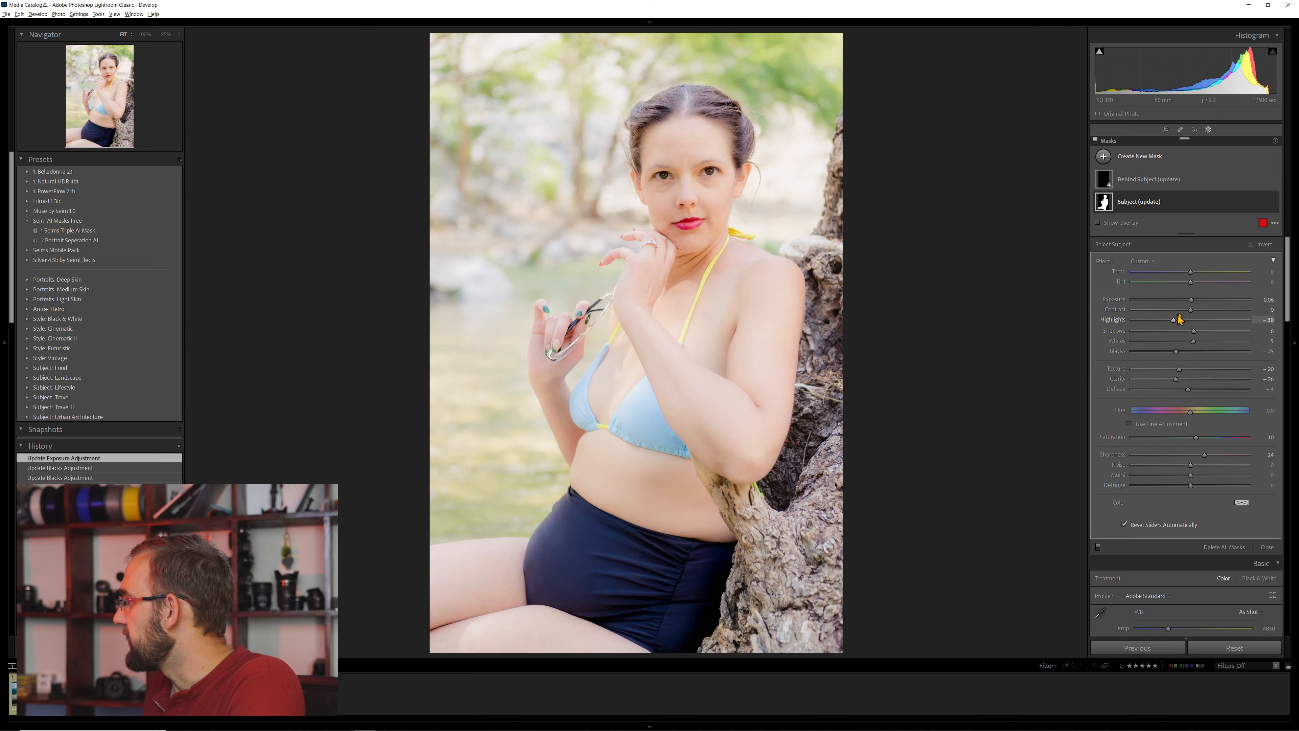
click(1195, 311)
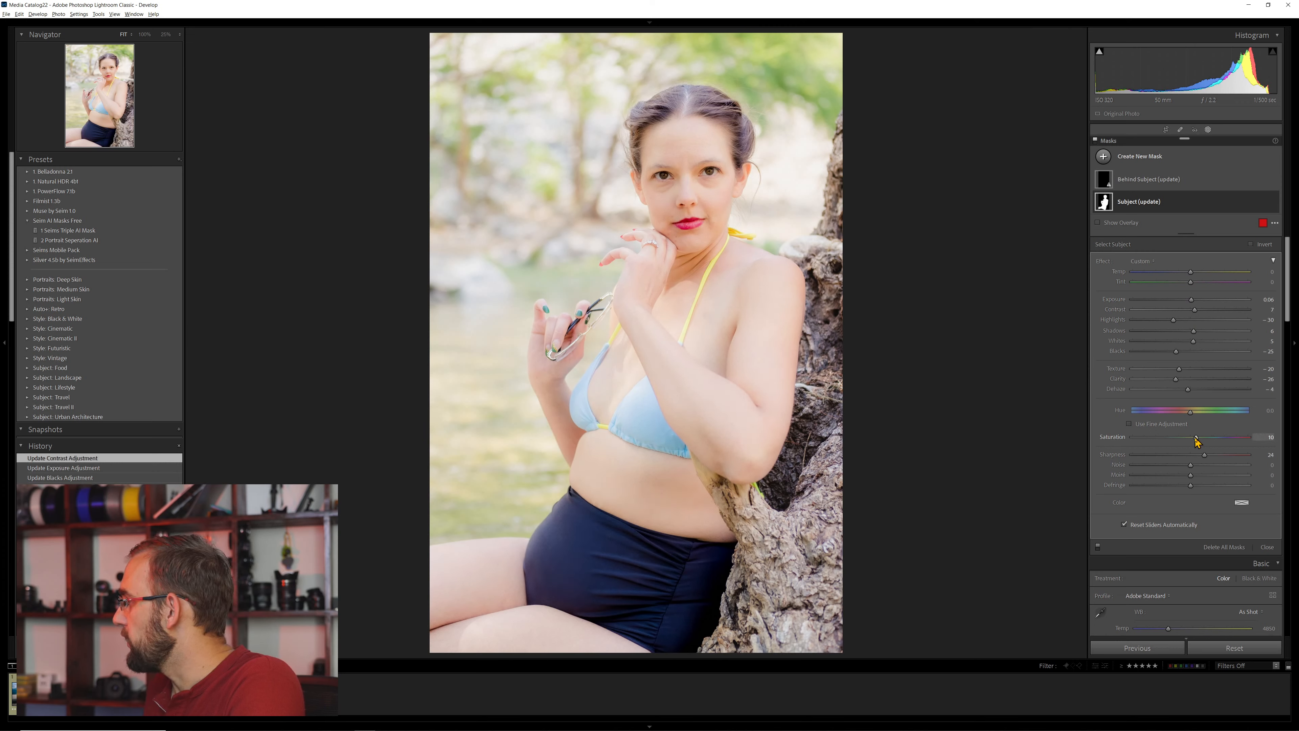
click(1202, 438)
- Recompute the Behind Subject (update) mask and set its Exposure to -0.43 and Saturation to -24, with a slightly warmer Temp
click(1151, 179)
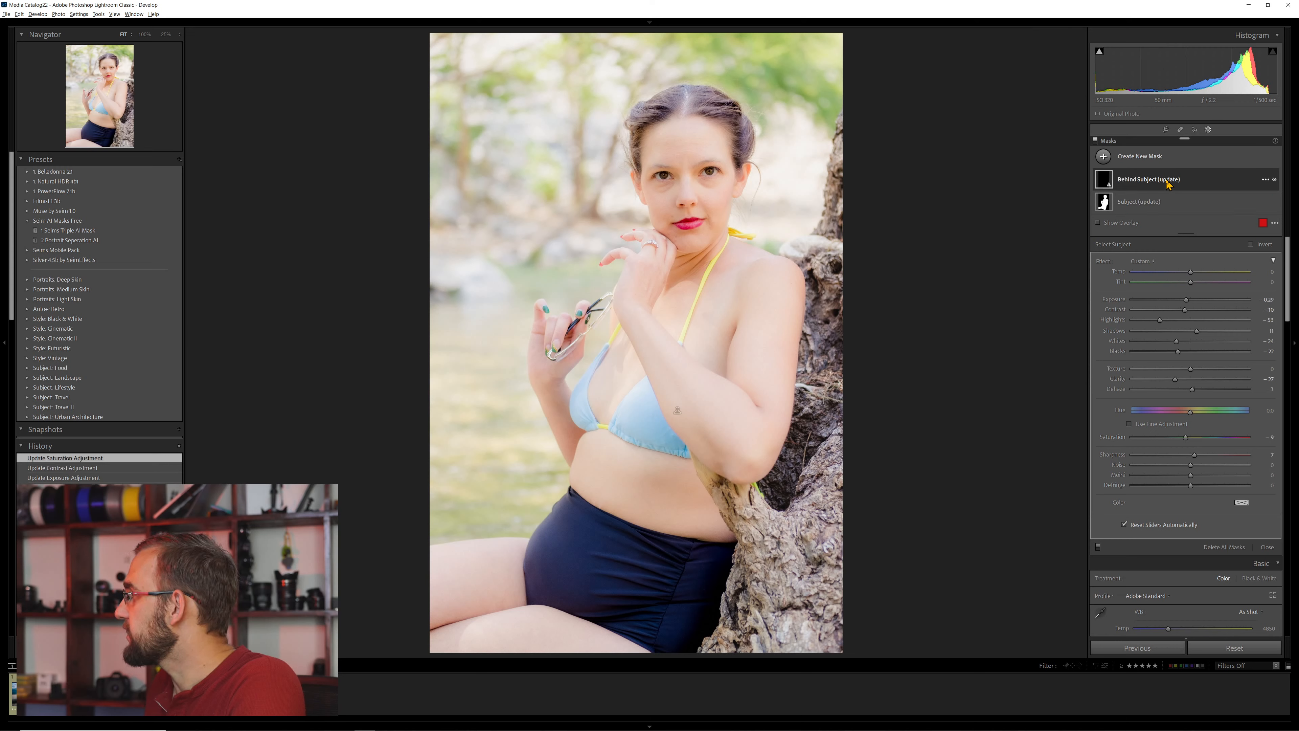
click(1186, 275)
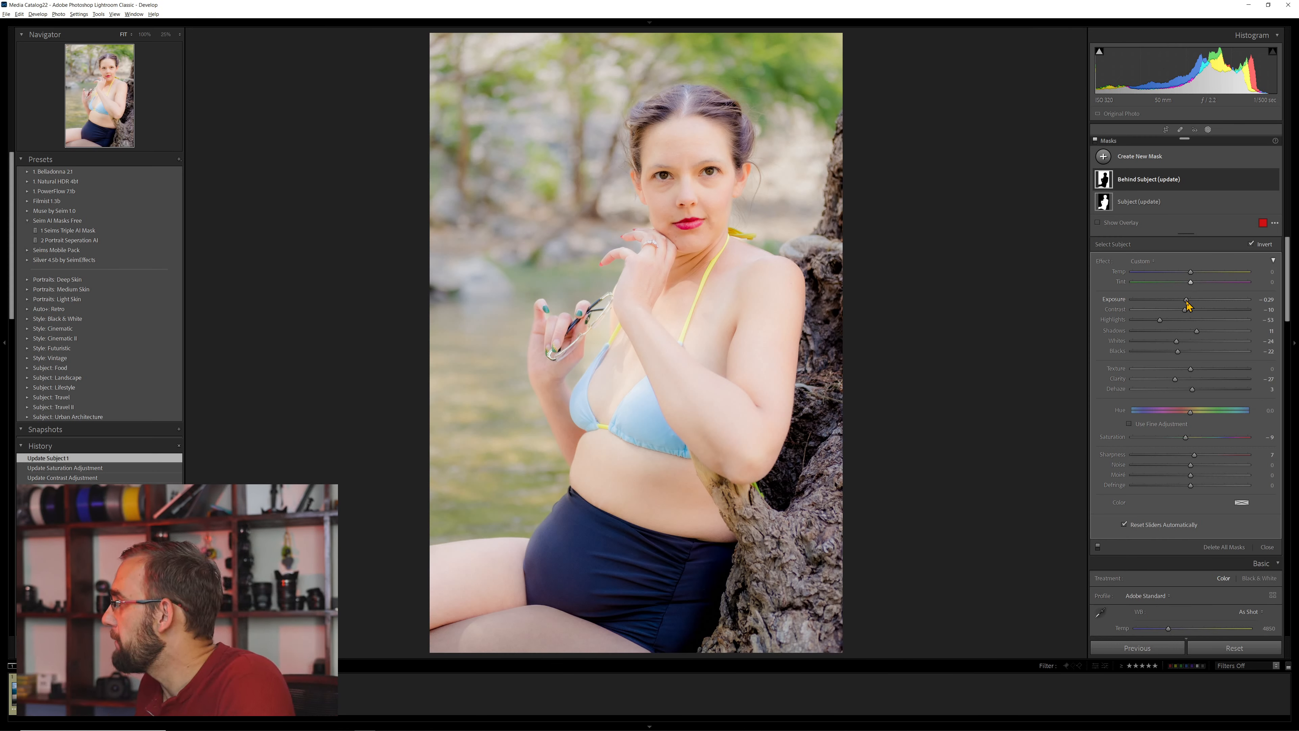
mouse_move(1185, 303)
mouse_down()
mouse_move(1155, 303)
mouse_move(1198, 304)
mouse_move(1186, 306)
mouse_up()
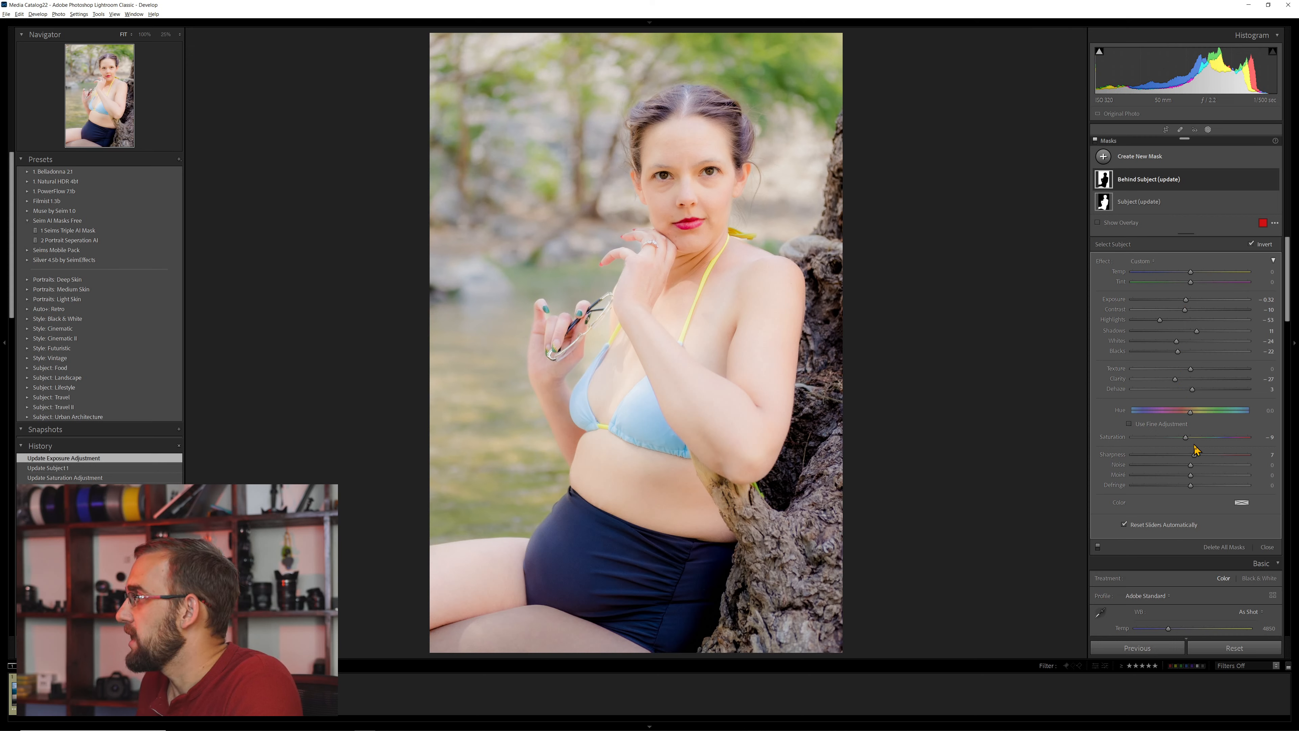
mouse_move(1173, 441)
mouse_down()
mouse_move(1155, 449)
mouse_move(1175, 444)
mouse_up()
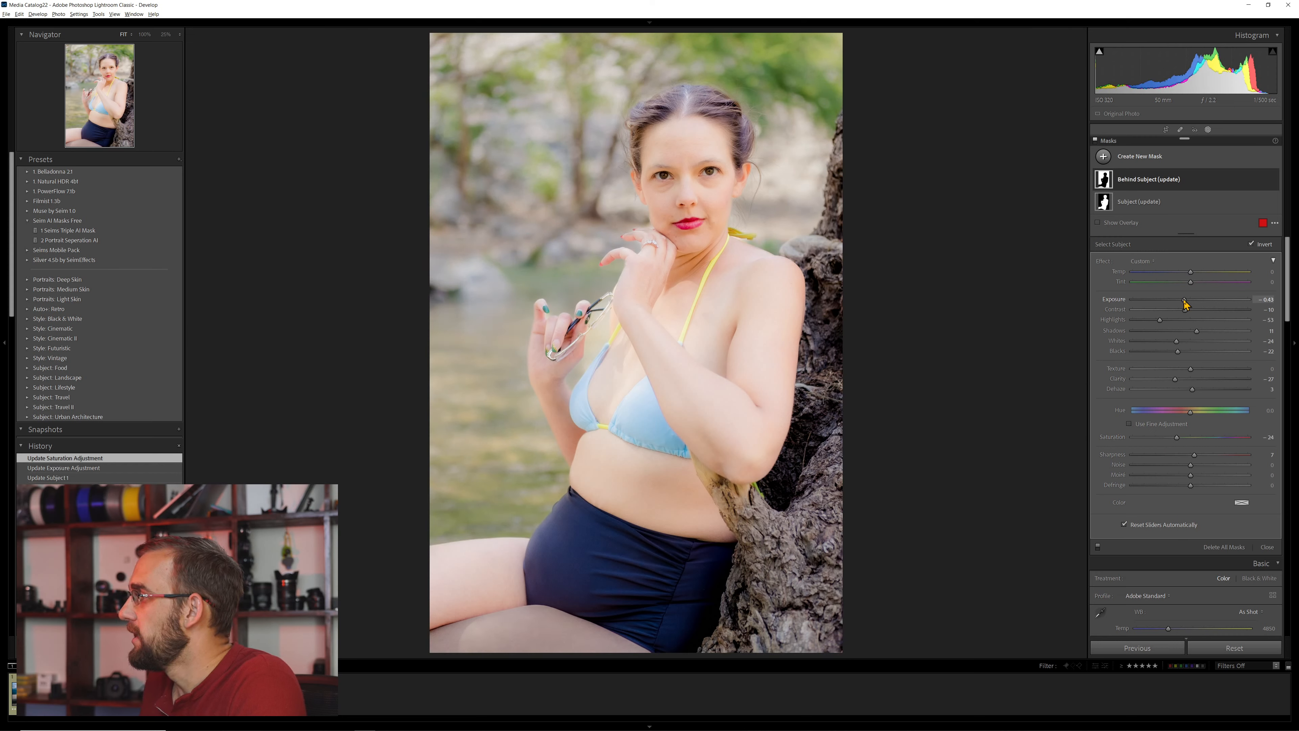
drag(1186, 305, 1186, 302)
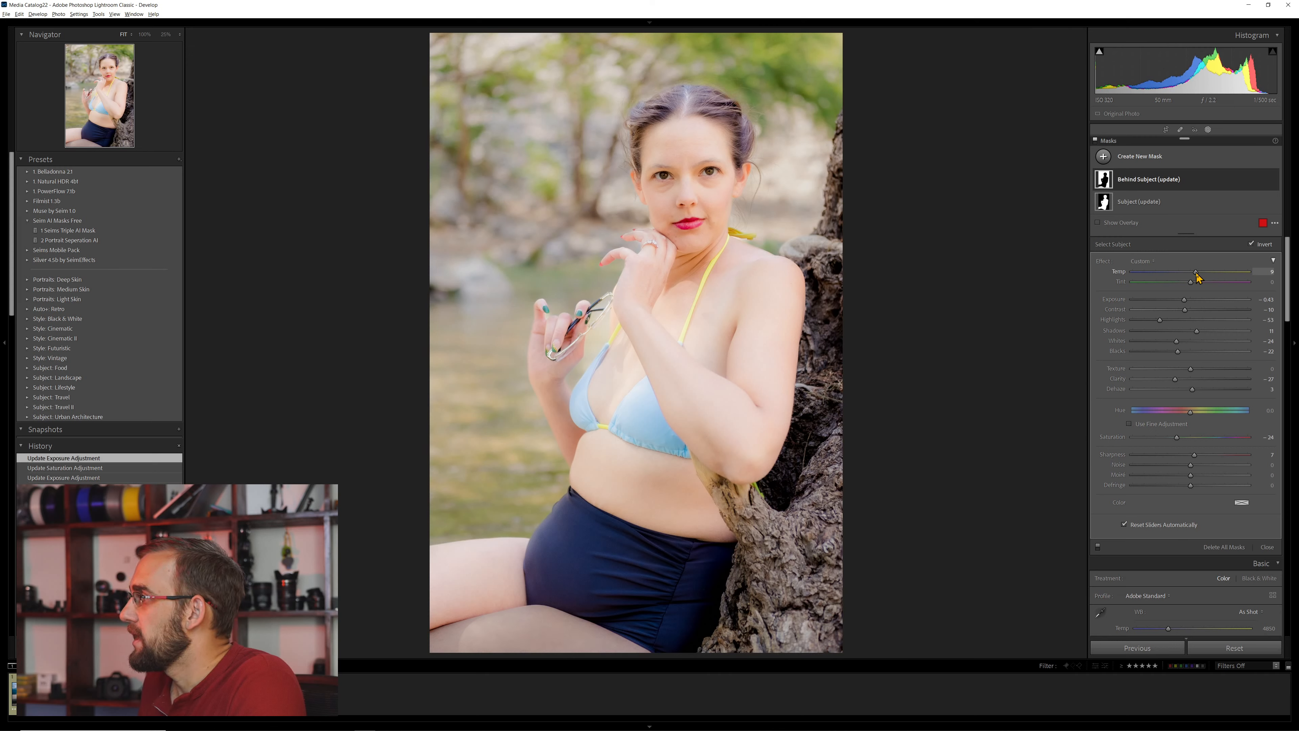
- On the Subject (update) mask, reset Exposure to 0 and set Saturation to 31
click(1141, 202)
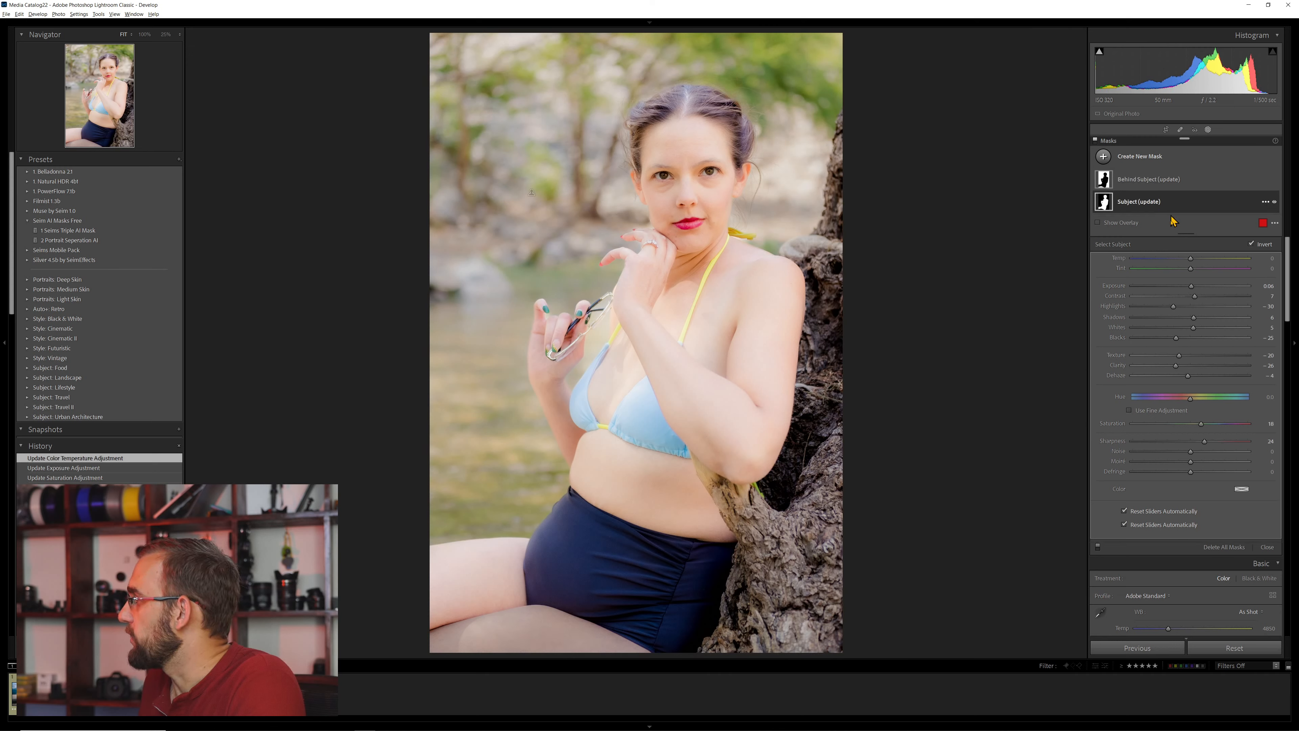
double_click(1192, 301)
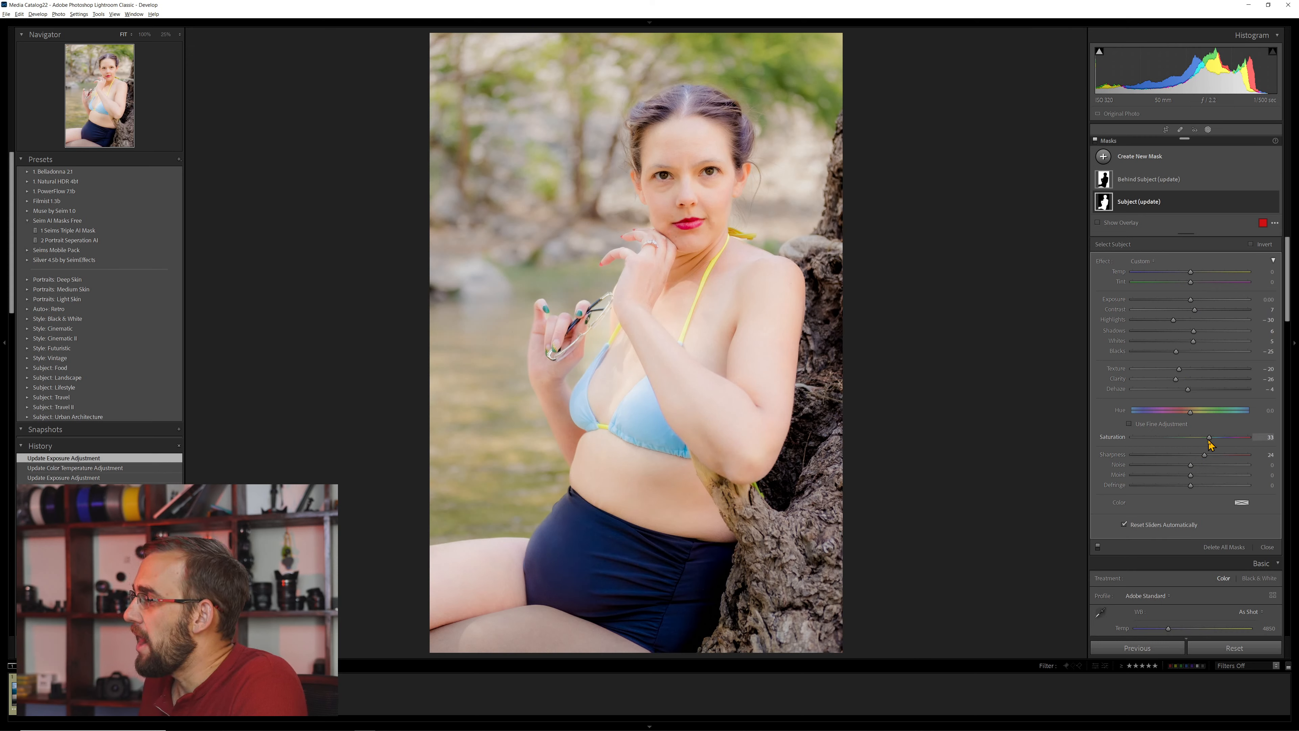
drag(1209, 442, 1207, 442)
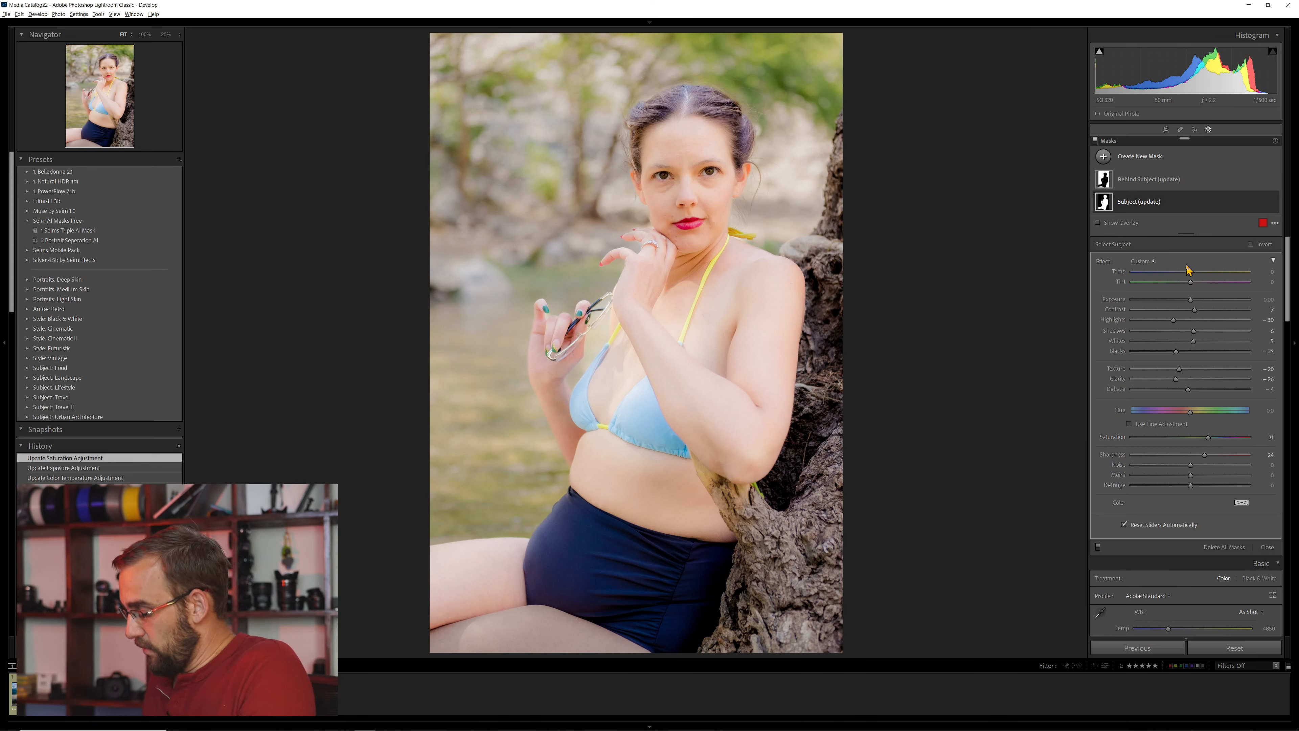
- Leave masking and set the whole portrait's Exposure to +0.08, Shadows to +28, Blacks to -19 and Temp to 4836
key(k)
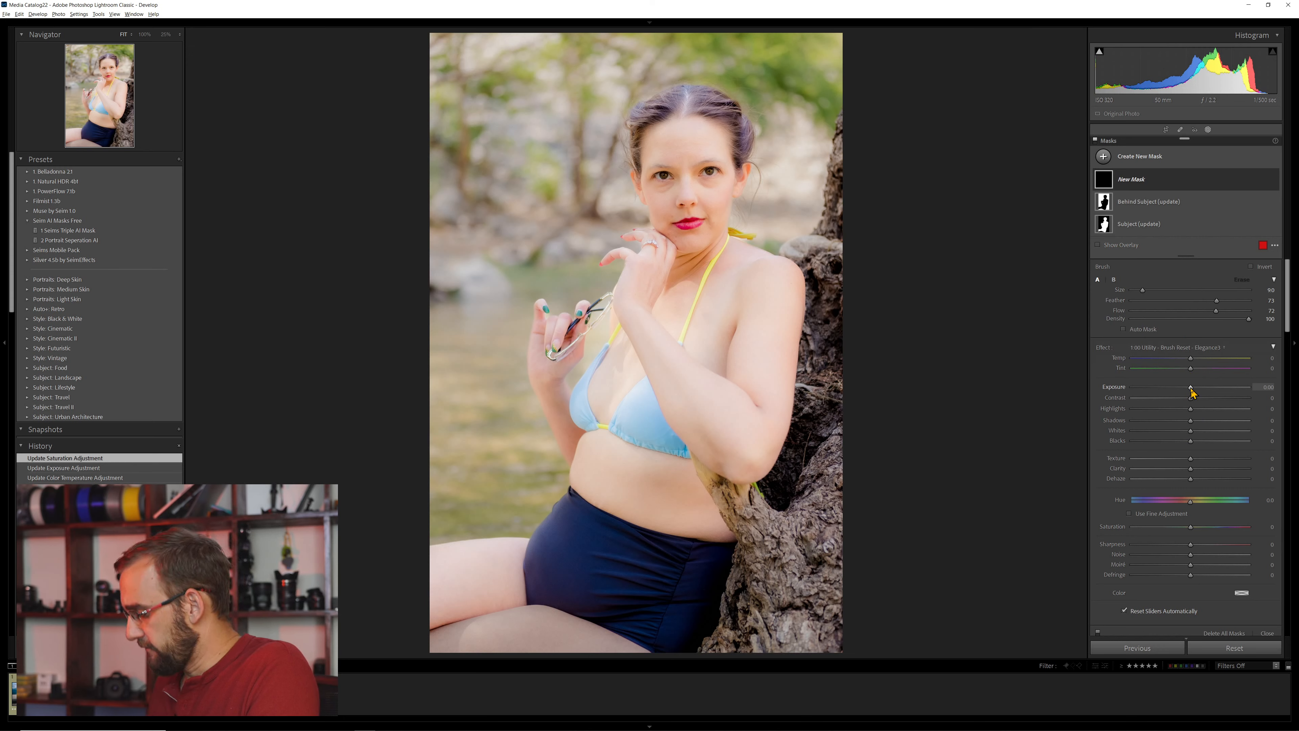
key(k)
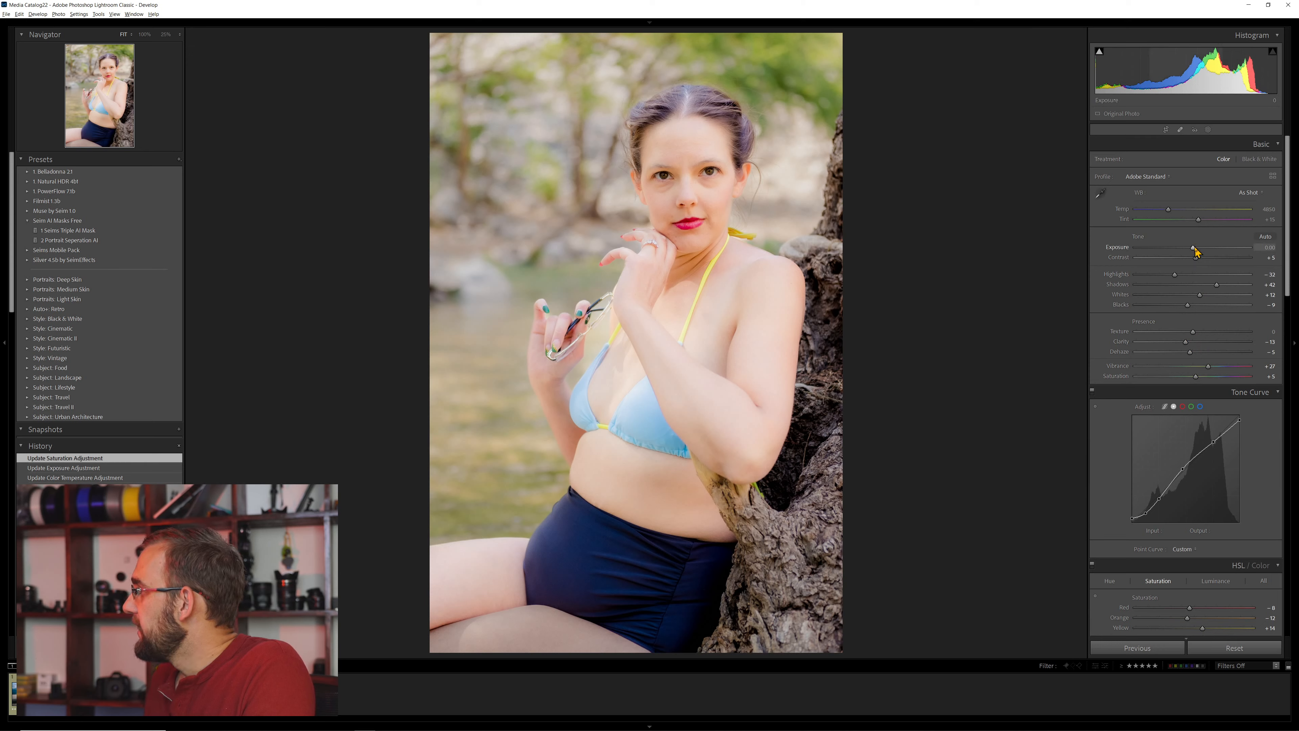
drag(1191, 250, 1184, 309)
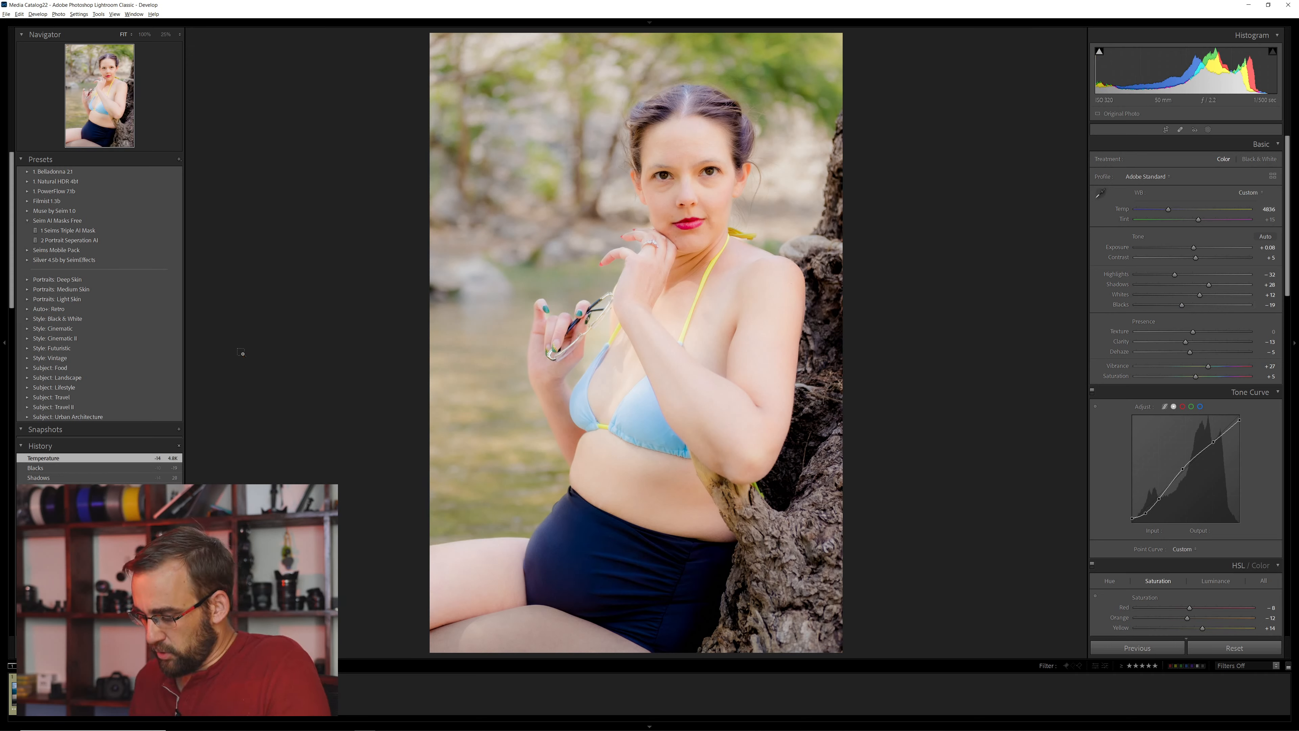
- Compare the finished portrait with its unedited original by resetting all settings and restoring the edit
key(ctrl+shift+r)
key(ctrl+z)
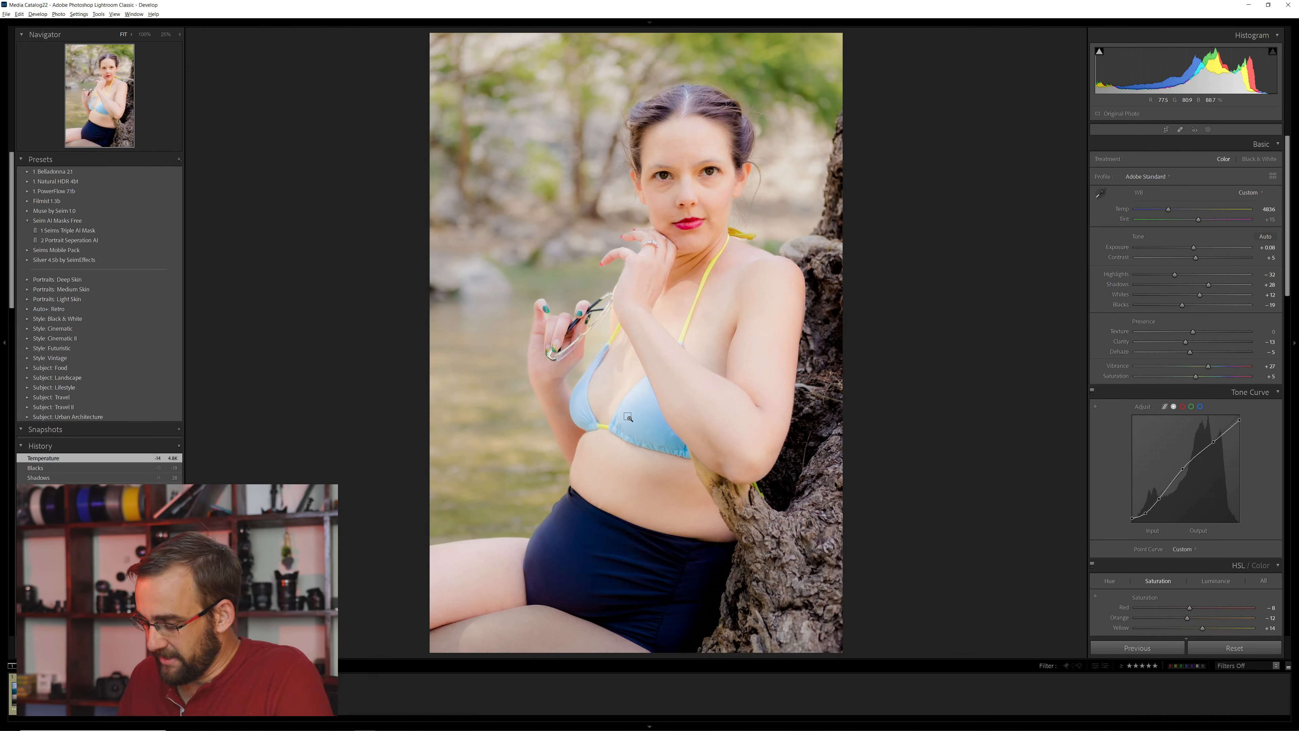
key(ctrl+shift+r)
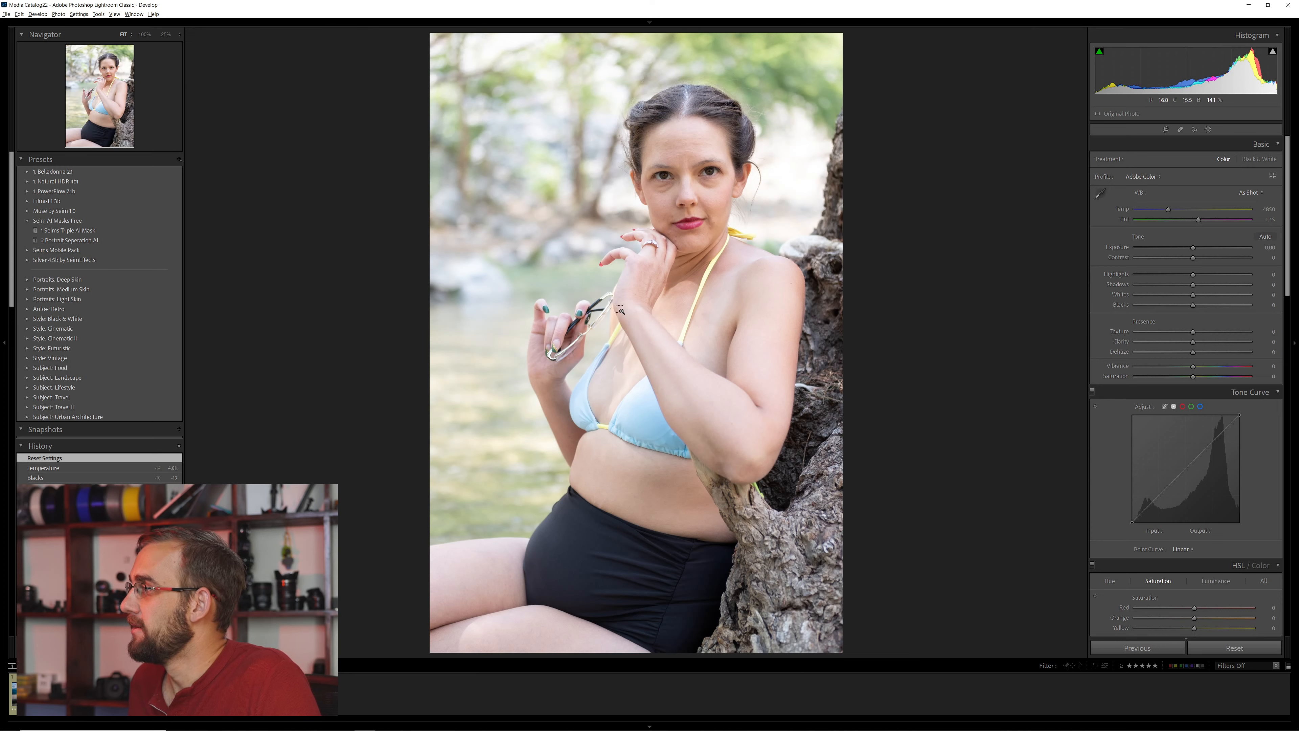
key(ctrl+z)
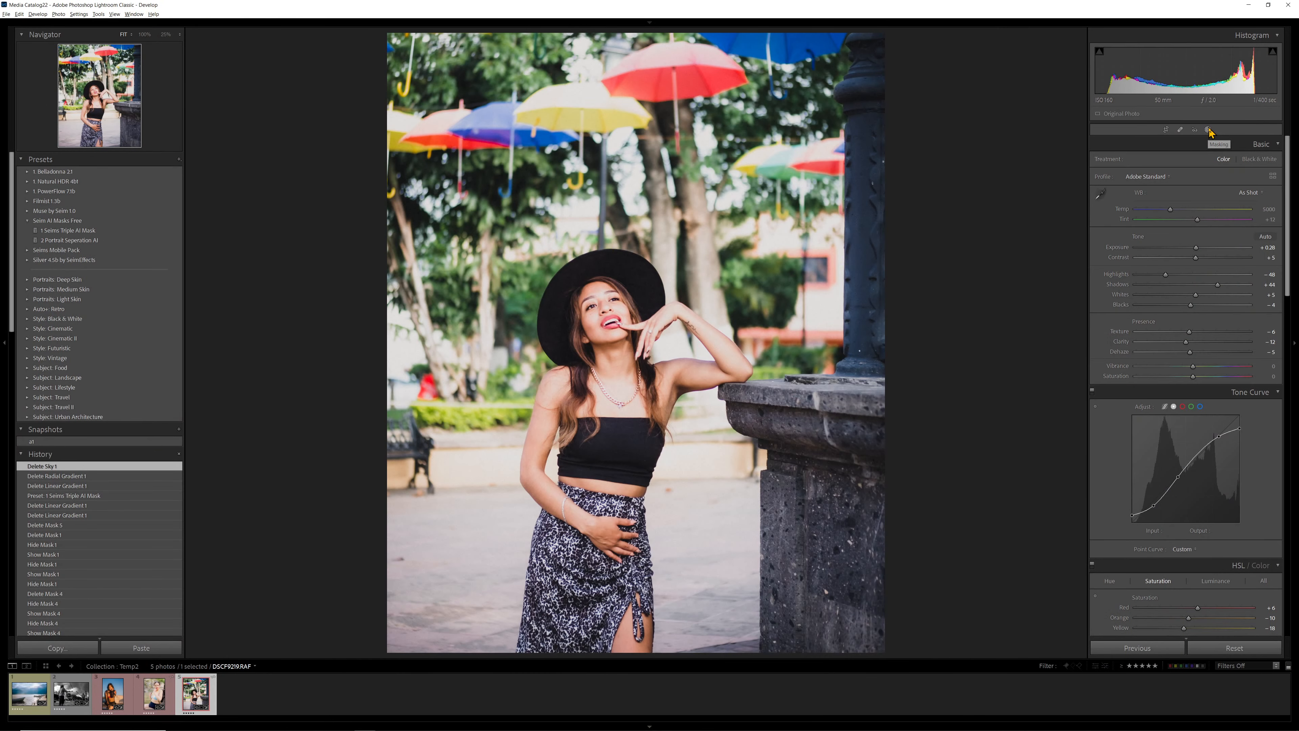
- Add a Luminance Range mask to the umbrella photo, limited to the bright tones from about 70 to 100
click(1209, 130)
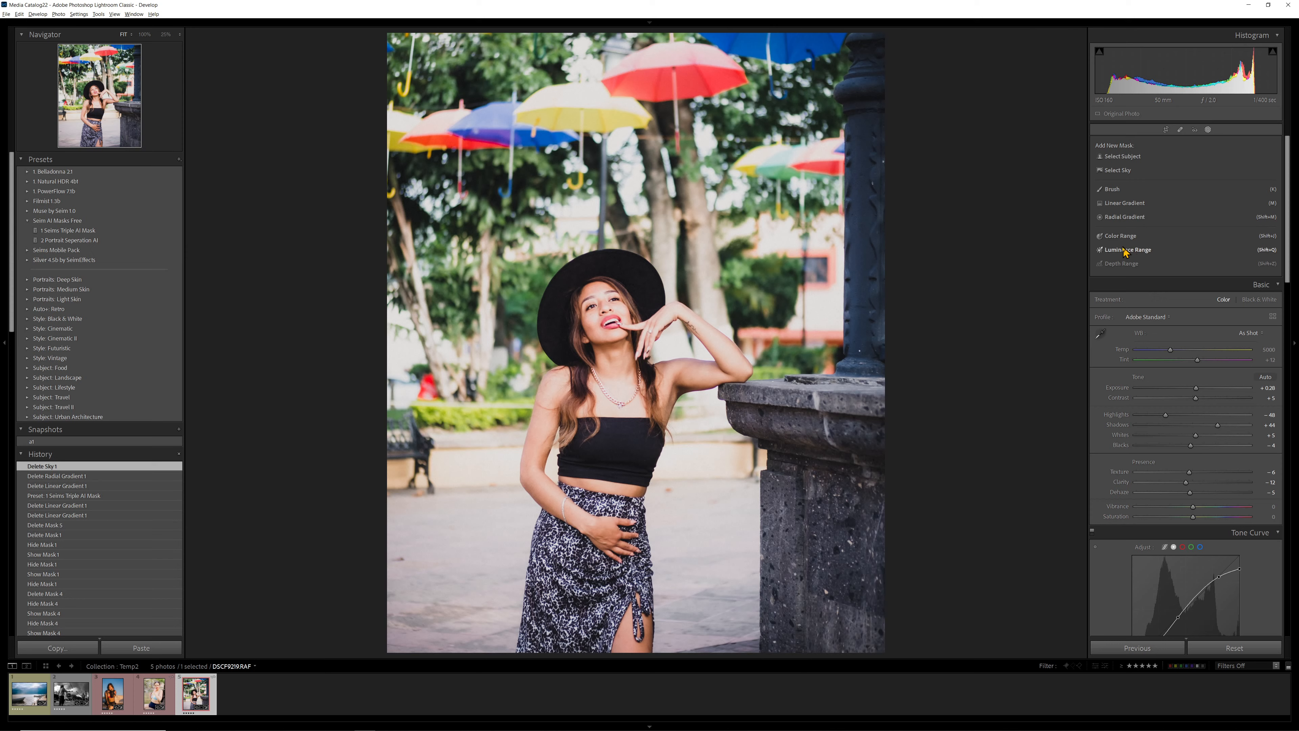
click(1152, 254)
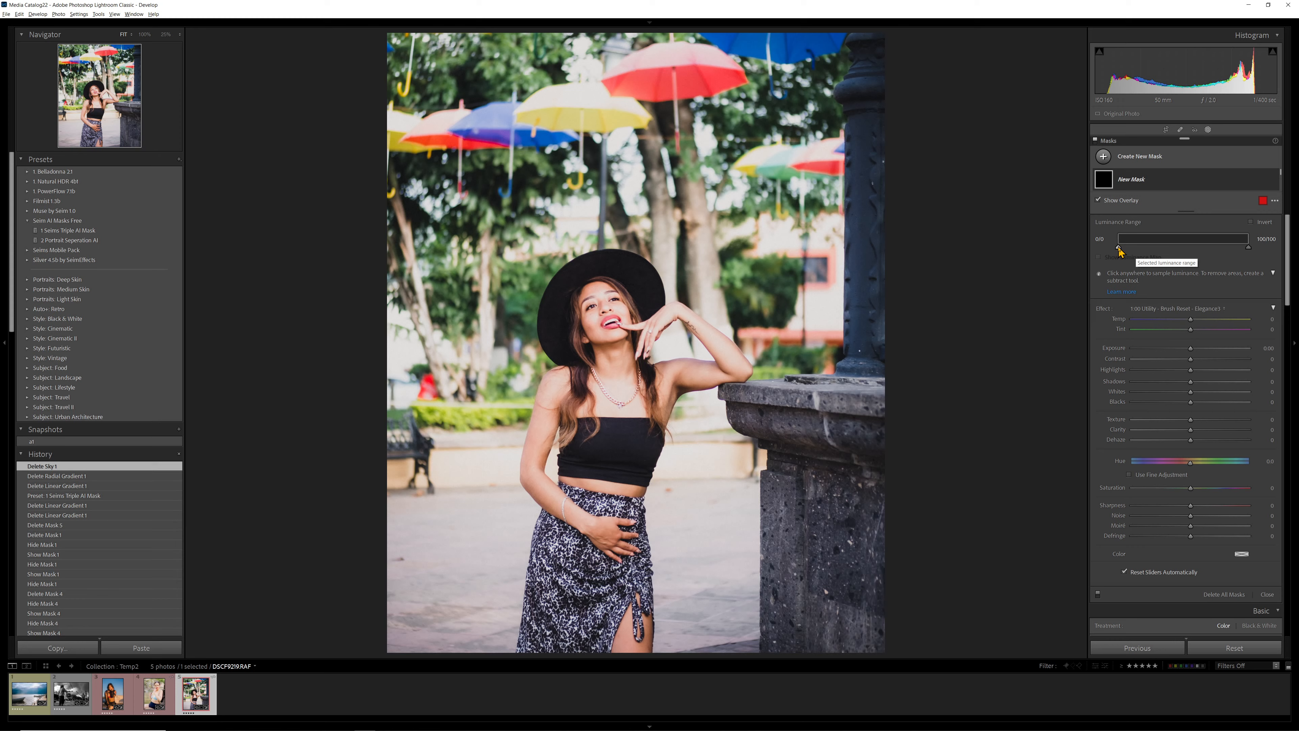
drag(1119, 248, 1217, 251)
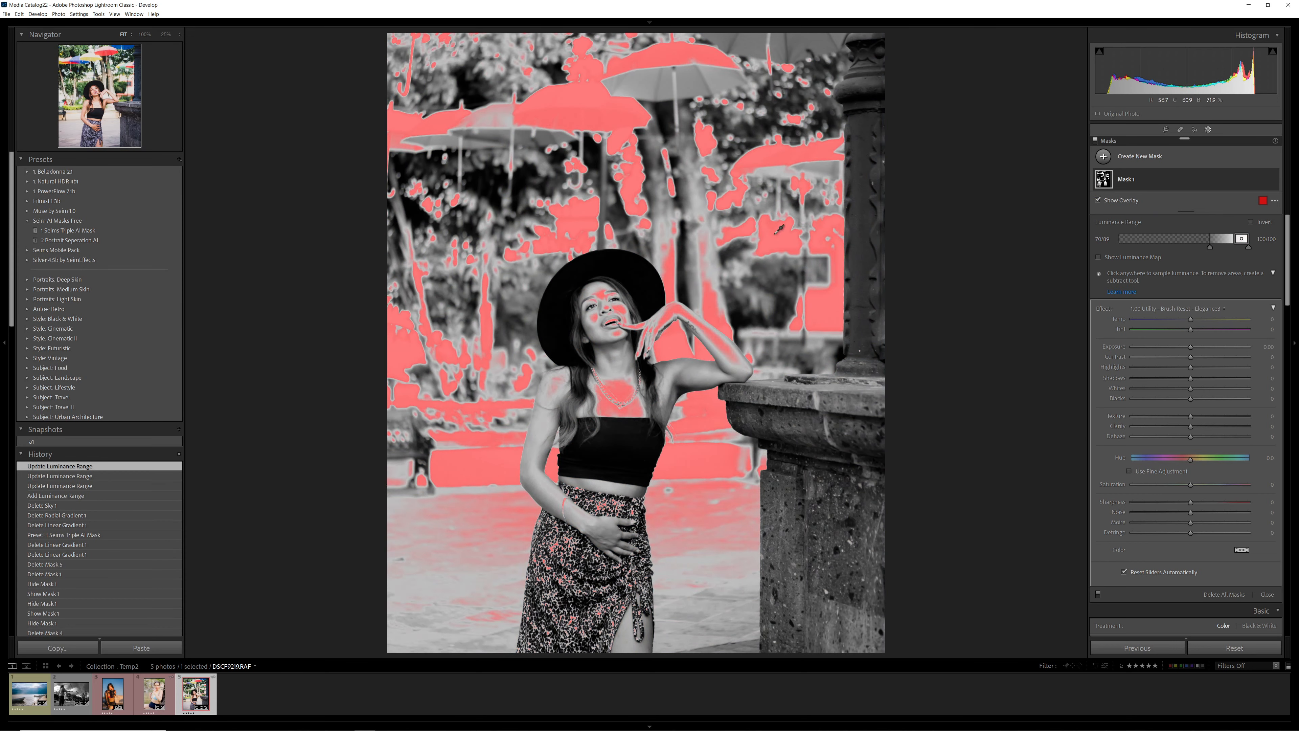
- Hide the mask overlay, then set Mask 1's Highlights to -64 and Whites to -24 and give it a warm orange color tint
click(1098, 200)
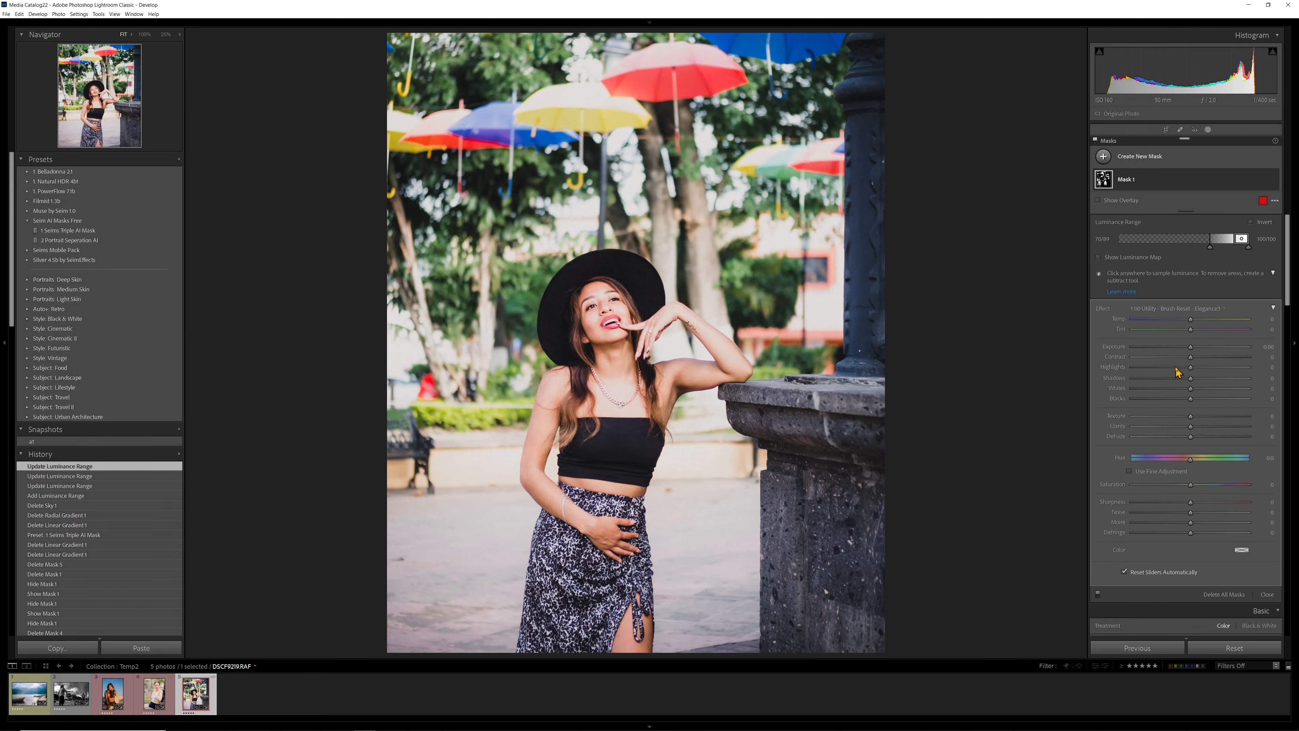
mouse_move(1175, 370)
mouse_down()
mouse_move(1140, 370)
mouse_move(1177, 389)
mouse_up()
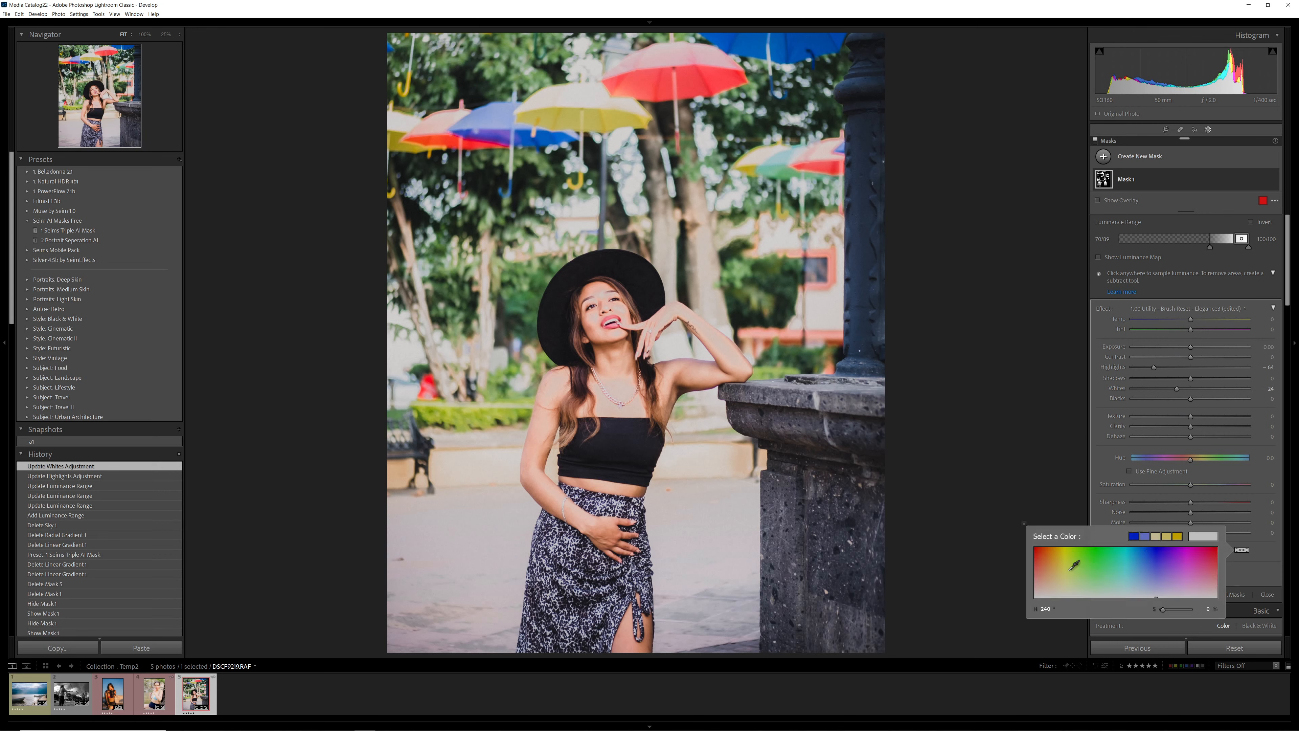
mouse_move(1069, 570)
mouse_down()
mouse_move(1056, 561)
mouse_move(1052, 581)
mouse_up()
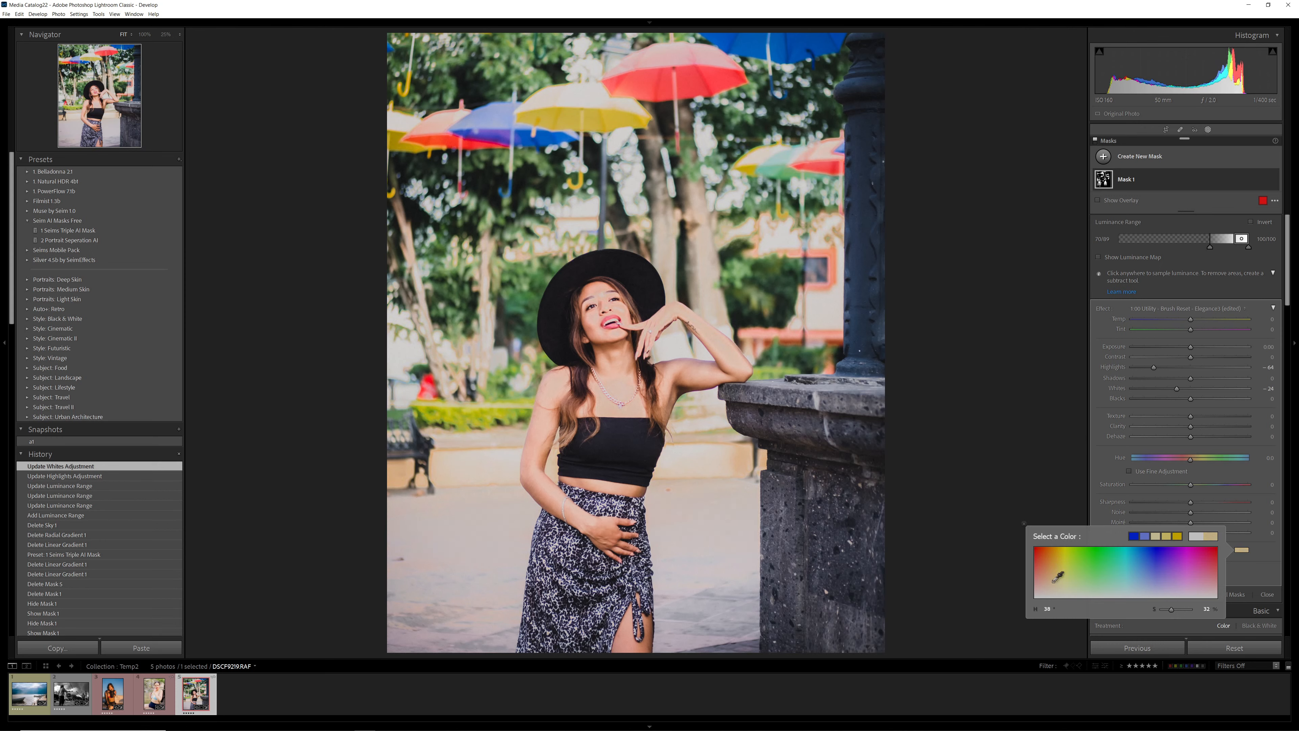
- Try Dehaze at 97 and Exposure at -0.48 on Mask 1, undoing each change
drag(1191, 436, 1247, 436)
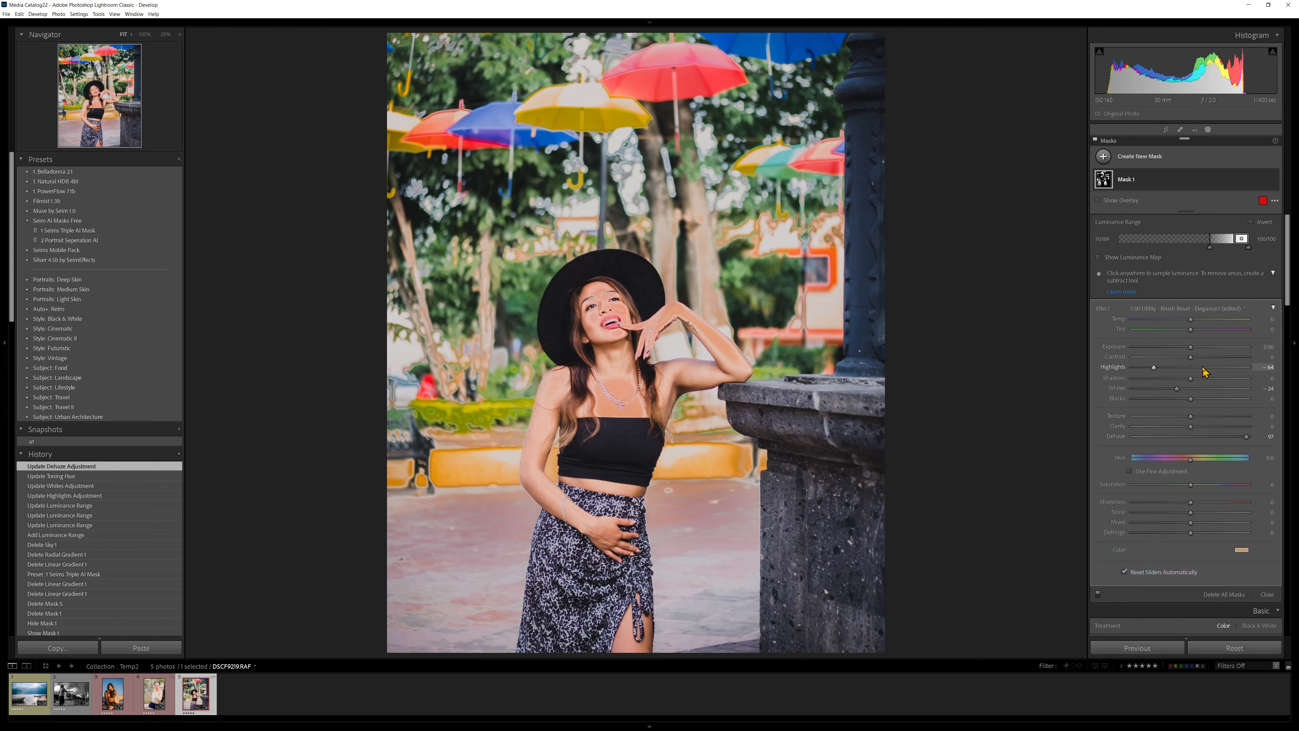
key(ctrl+z)
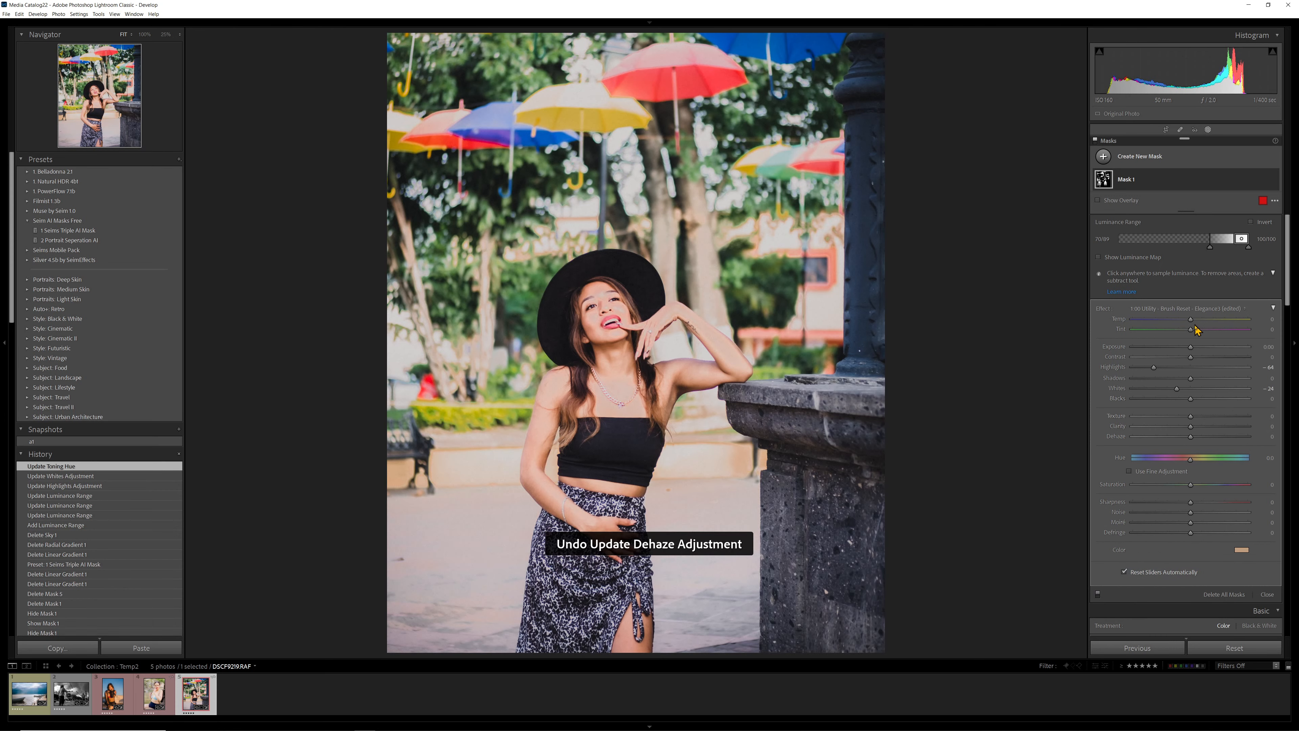
drag(1188, 351, 1183, 351)
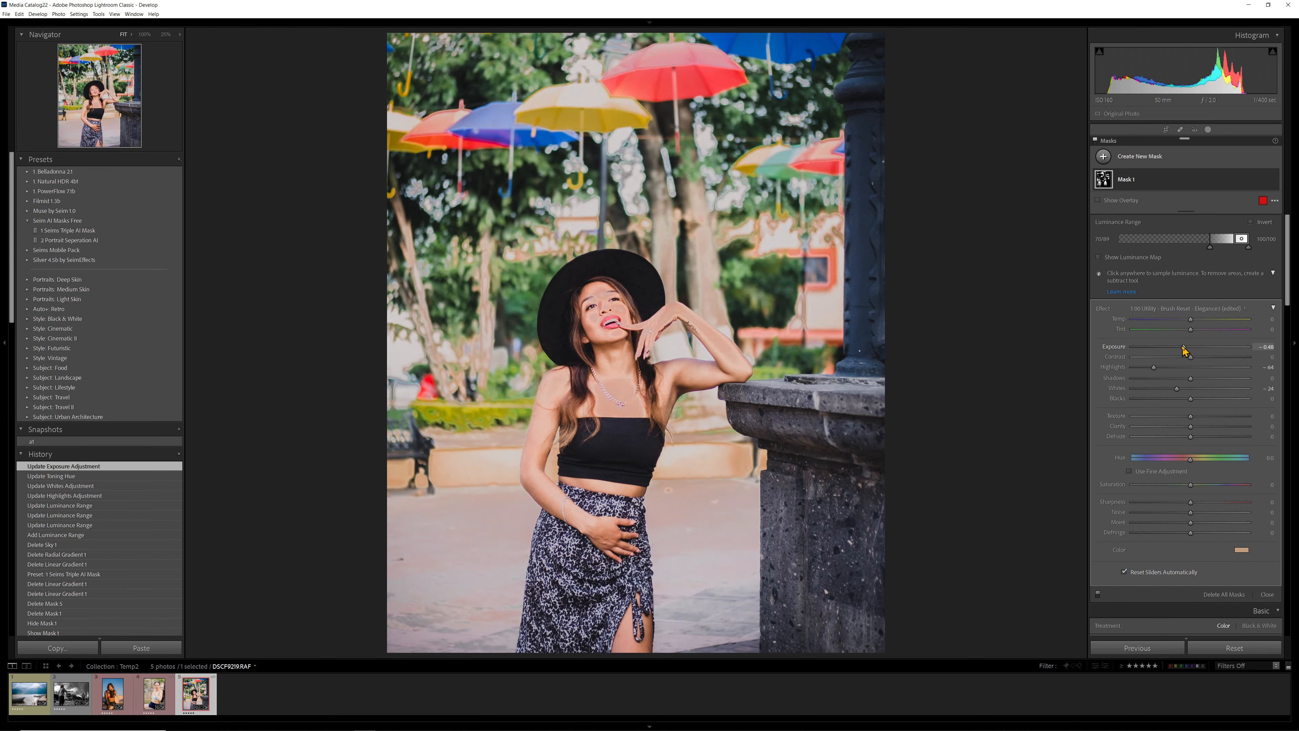
key(ctrl+z)
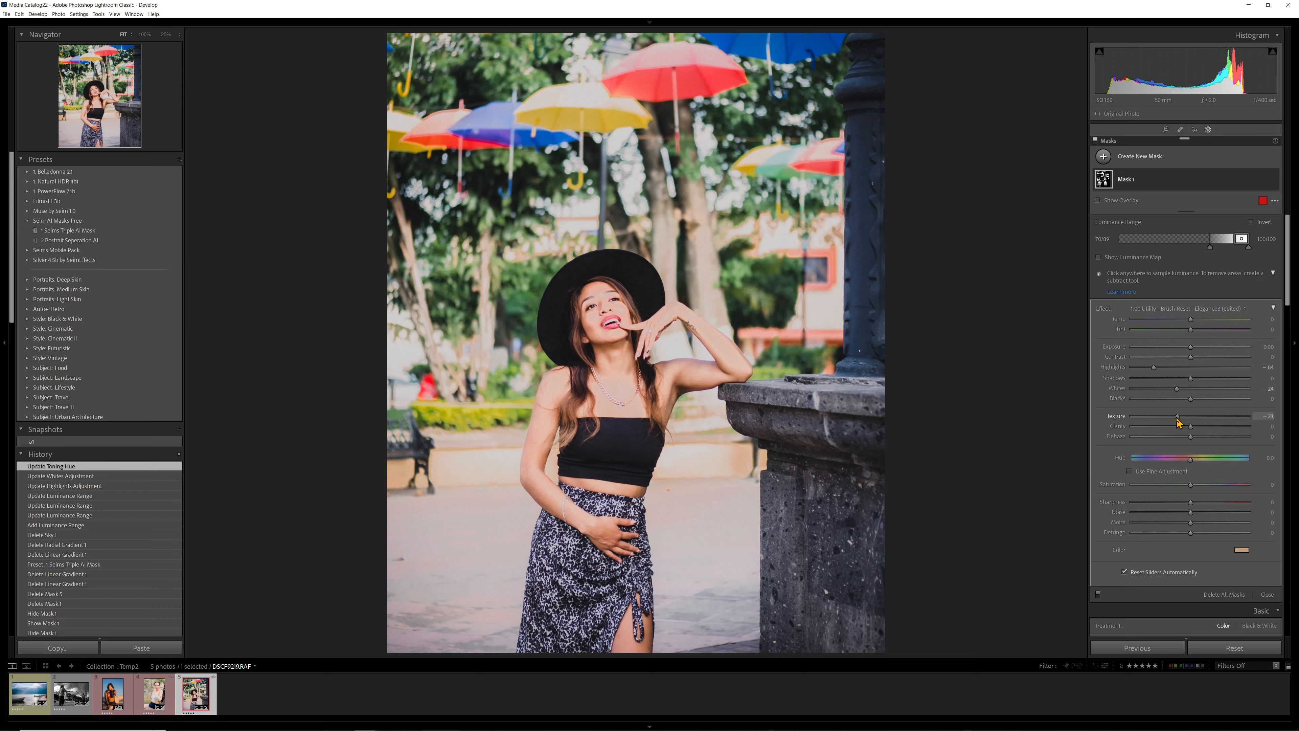
- On Mask 1, set Texture -23, Clarity -25, Dehaze -5, Saturation 13, Exposure -0.18 and Whites -14, and extend the luminance range down to about 43
mouse_move(1191, 426)
mouse_down()
mouse_move(1164, 429)
mouse_move(1192, 441)
mouse_up()
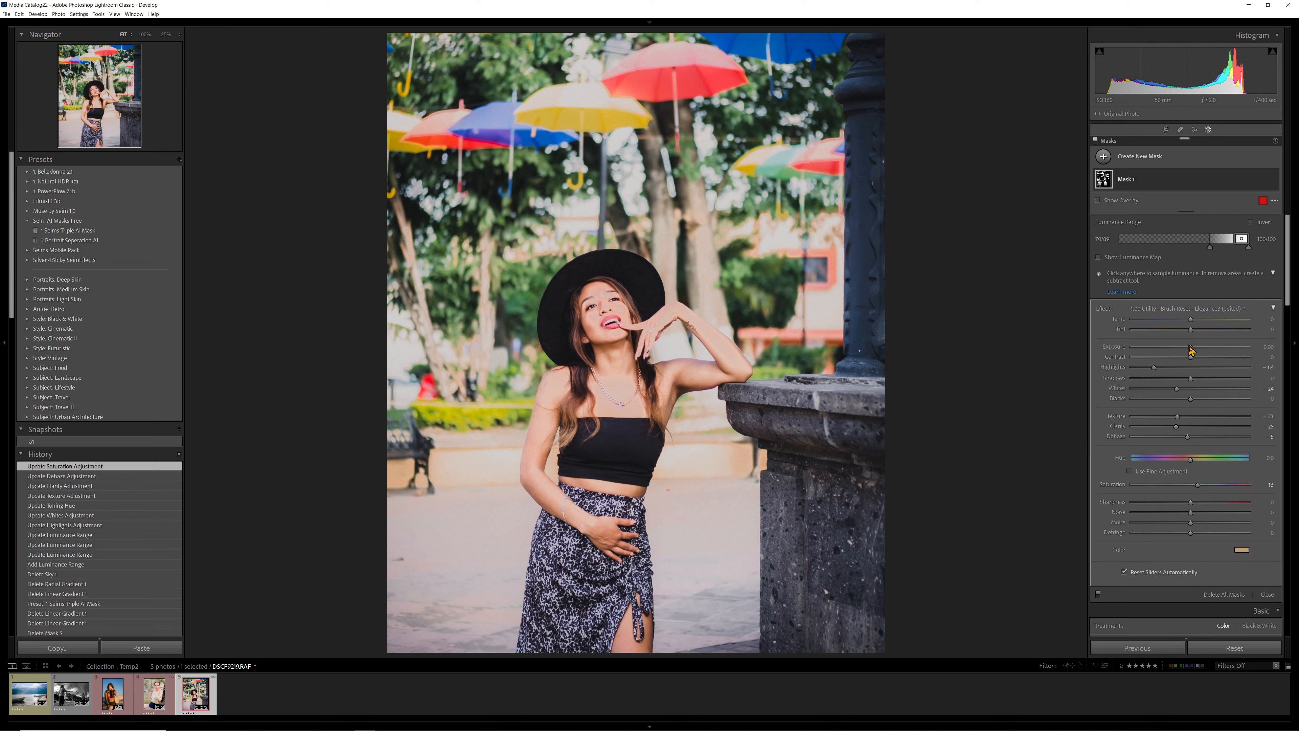
drag(1193, 348, 1182, 390)
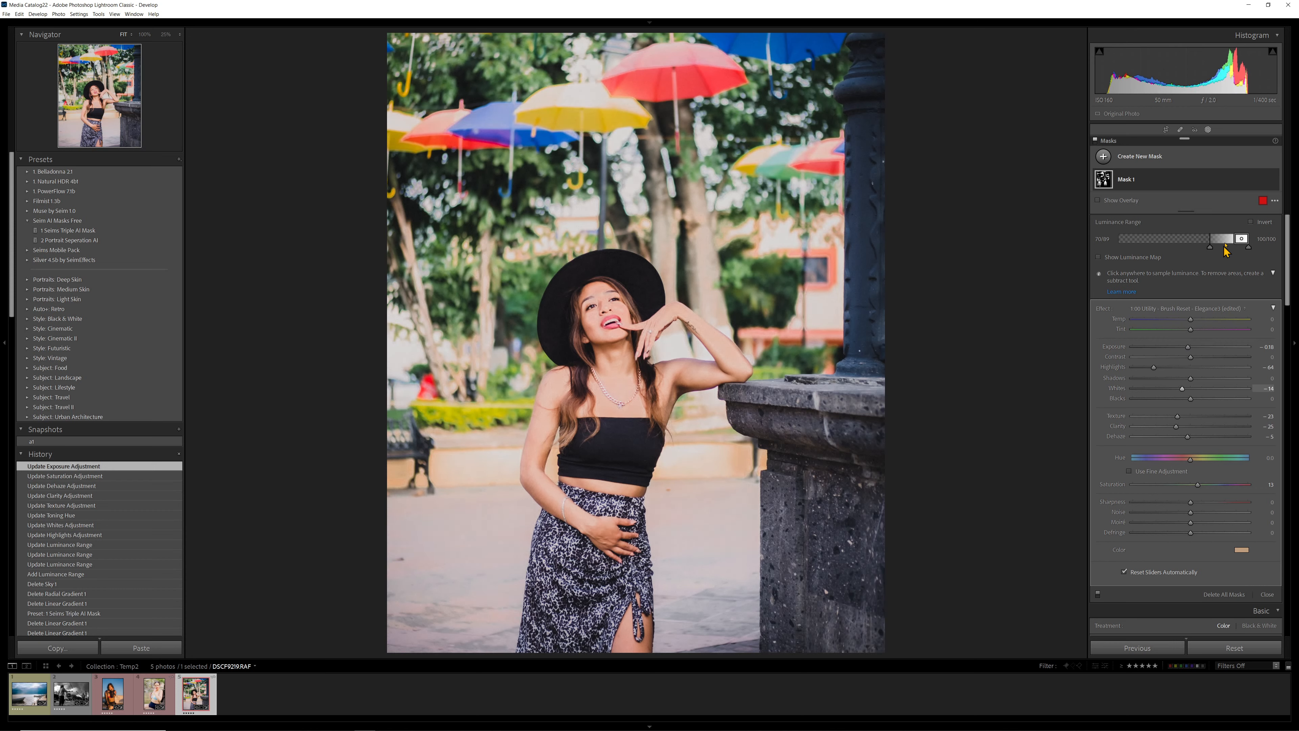
drag(1210, 250, 1178, 261)
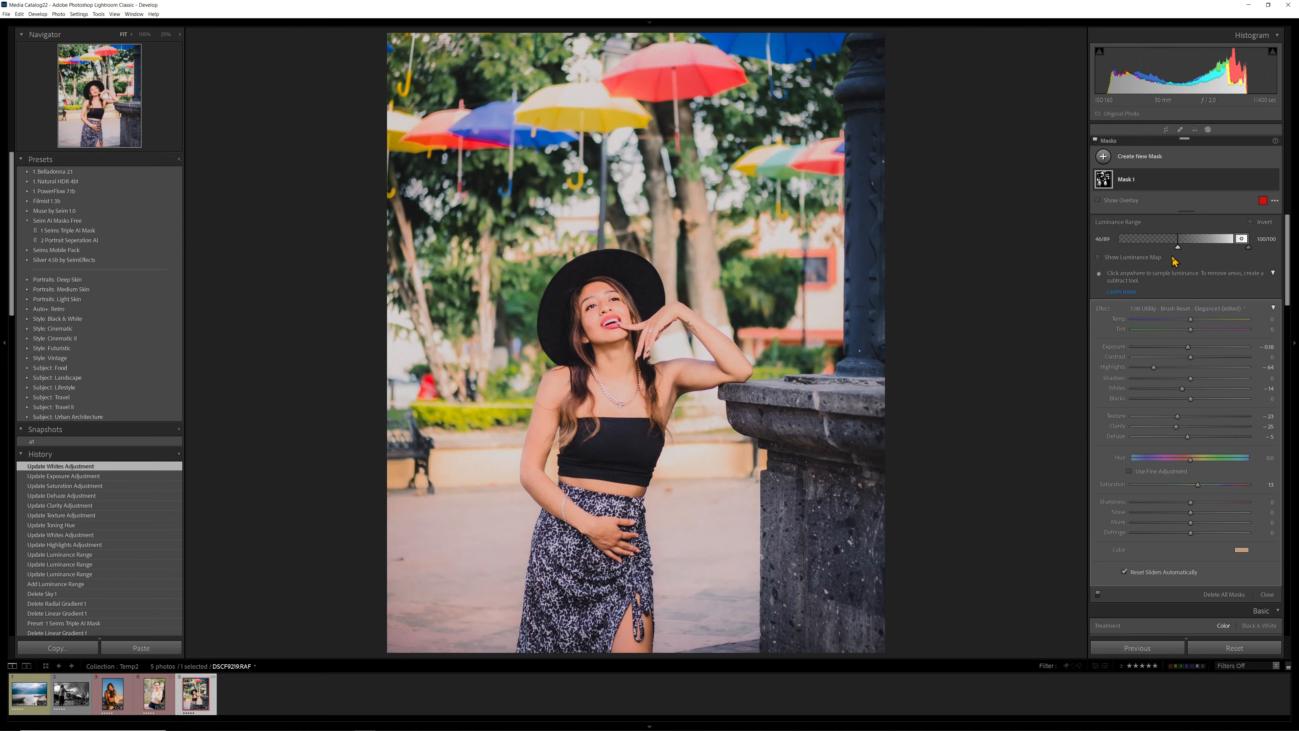
drag(1175, 262, 1175, 262)
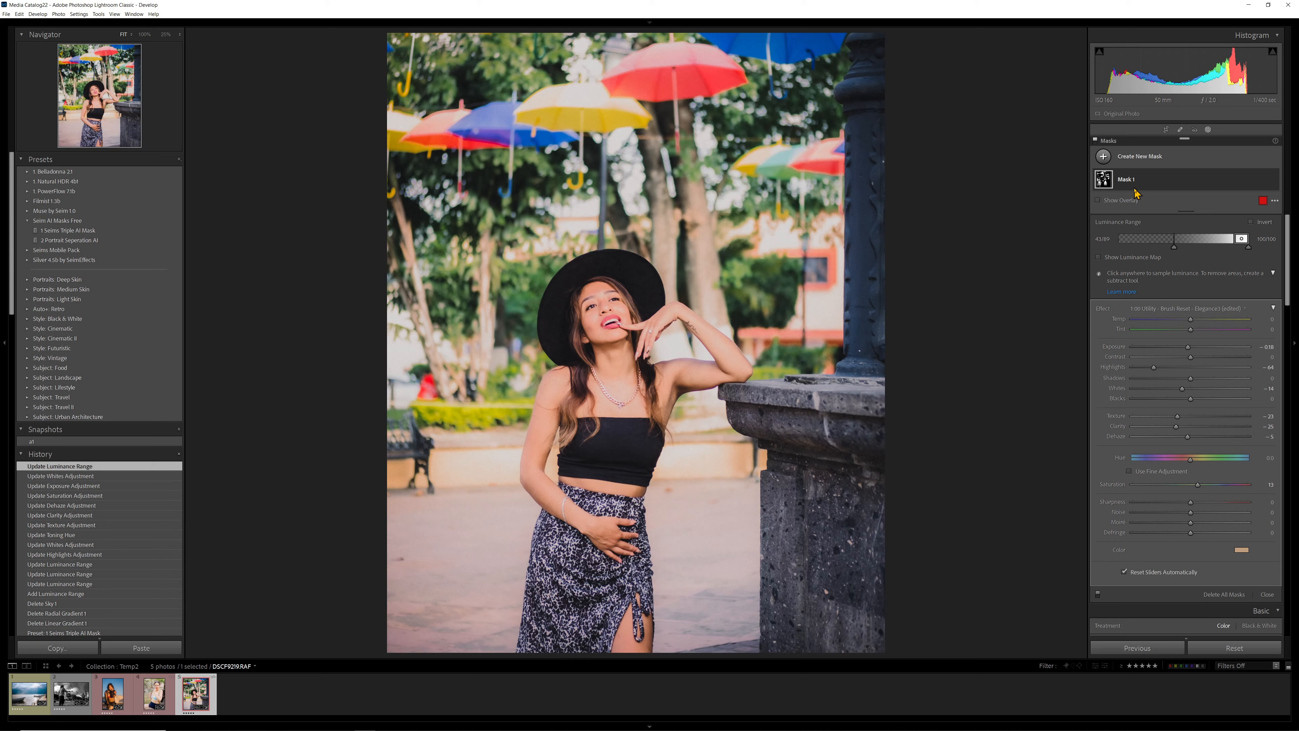
- Toggle Mask 1's visibility off and on several times to compare the umbrella photo with and without its adjustments
click(1276, 179)
click(1276, 179)
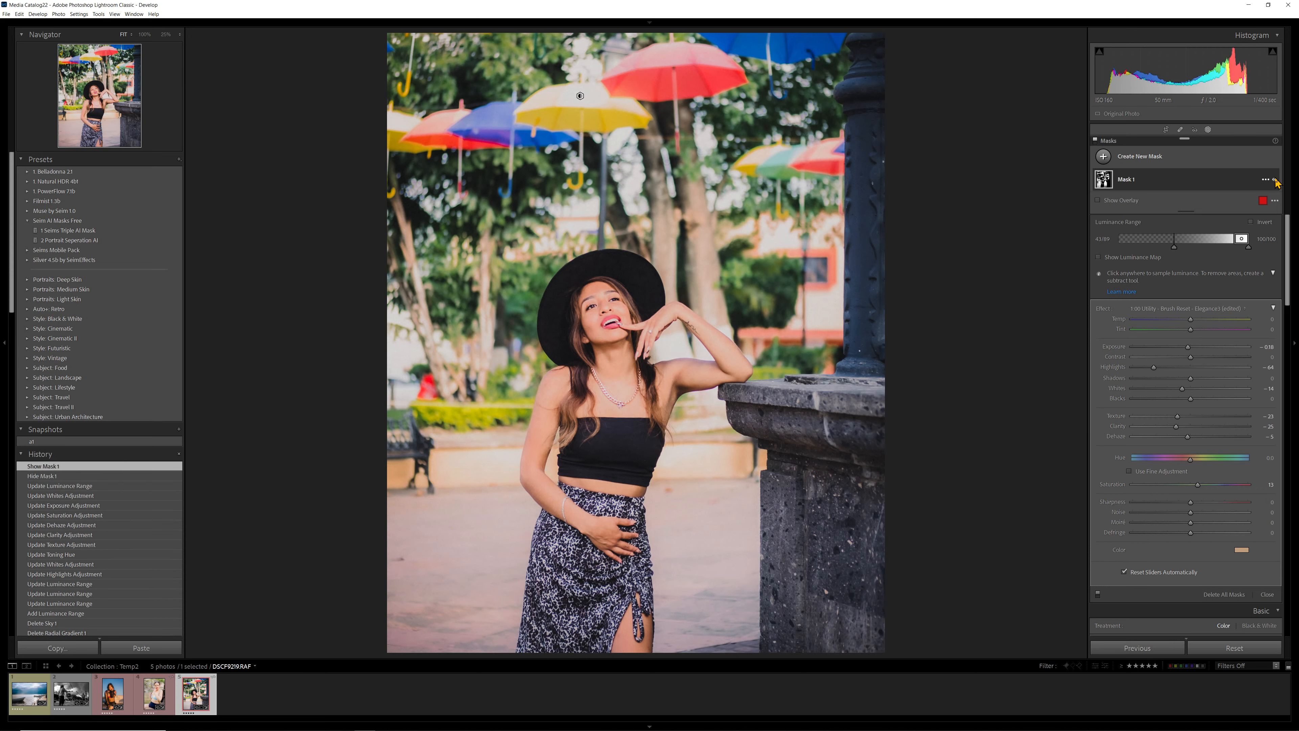
click(1276, 180)
click(1275, 180)
click(1276, 180)
click(1276, 179)
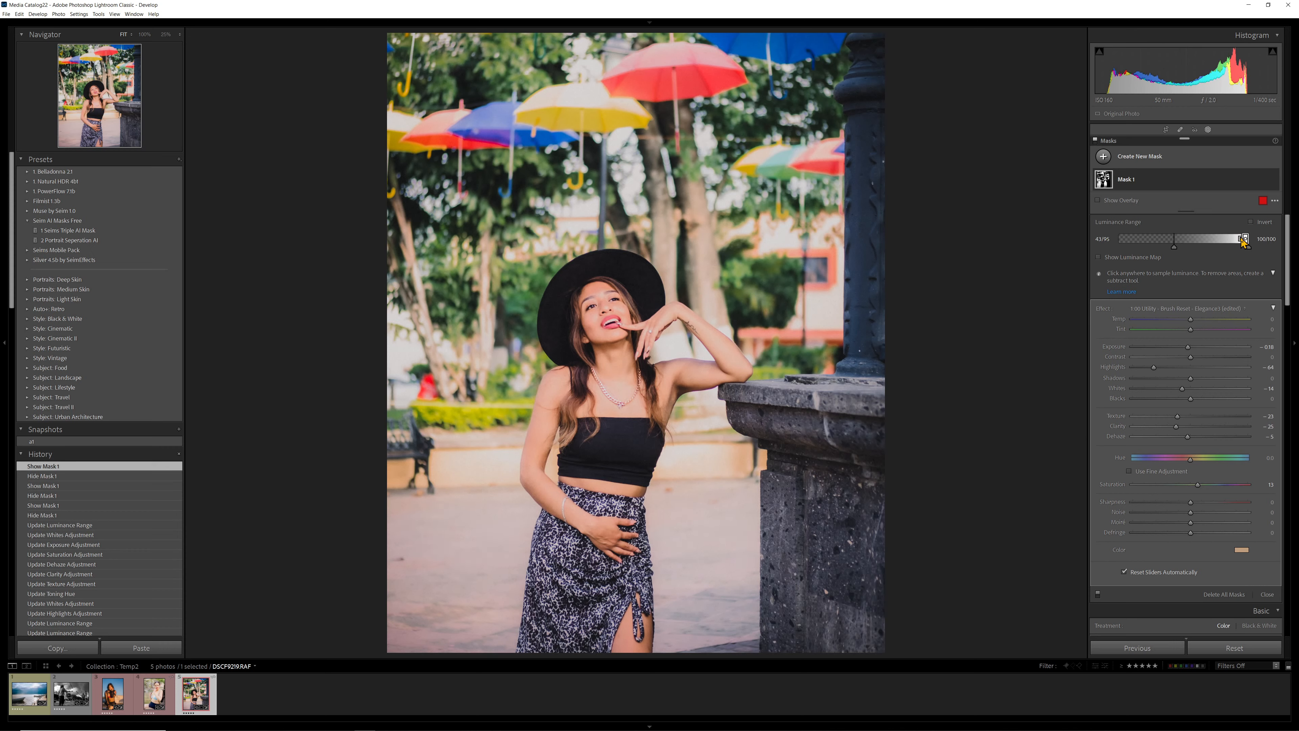
- Raise the lower limit of Mask 1's luminance range to about 55, and compare the photo with the mask hidden and shown
drag(1245, 240, 1191, 250)
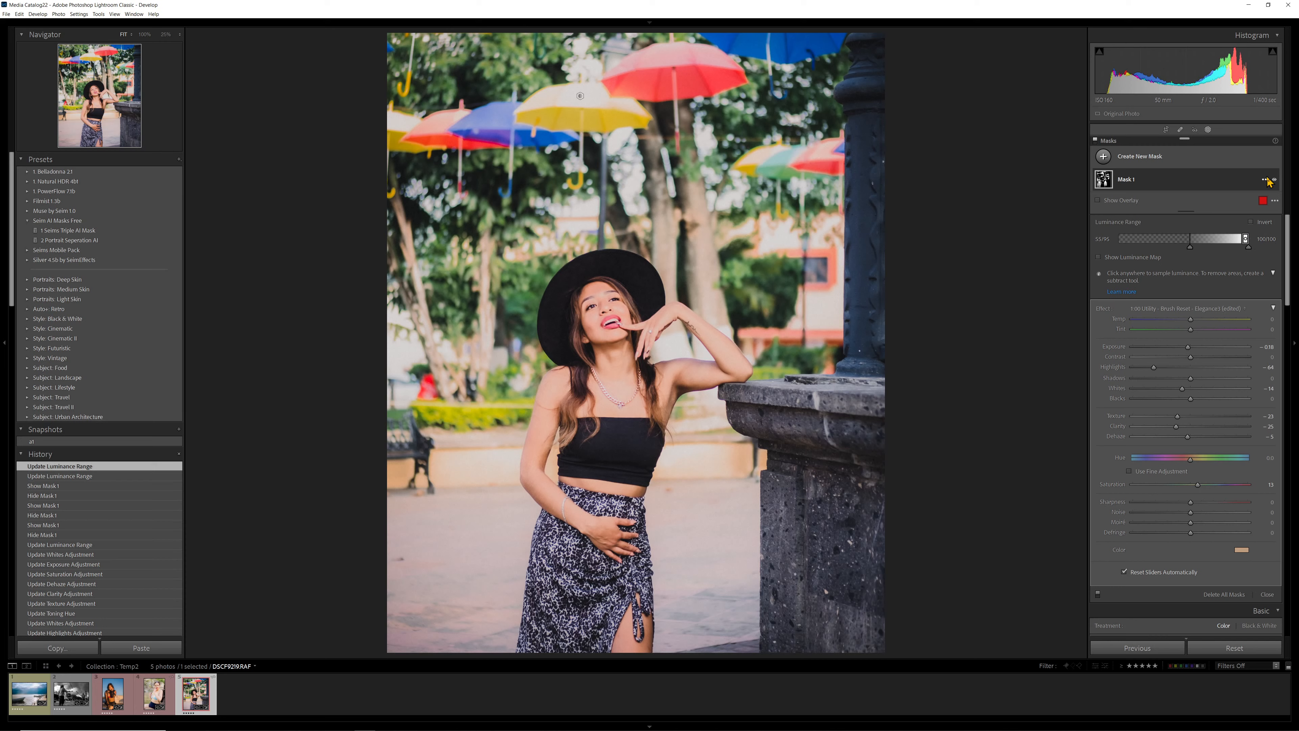
click(1274, 180)
click(1275, 180)
click(1275, 180)
click(1274, 180)
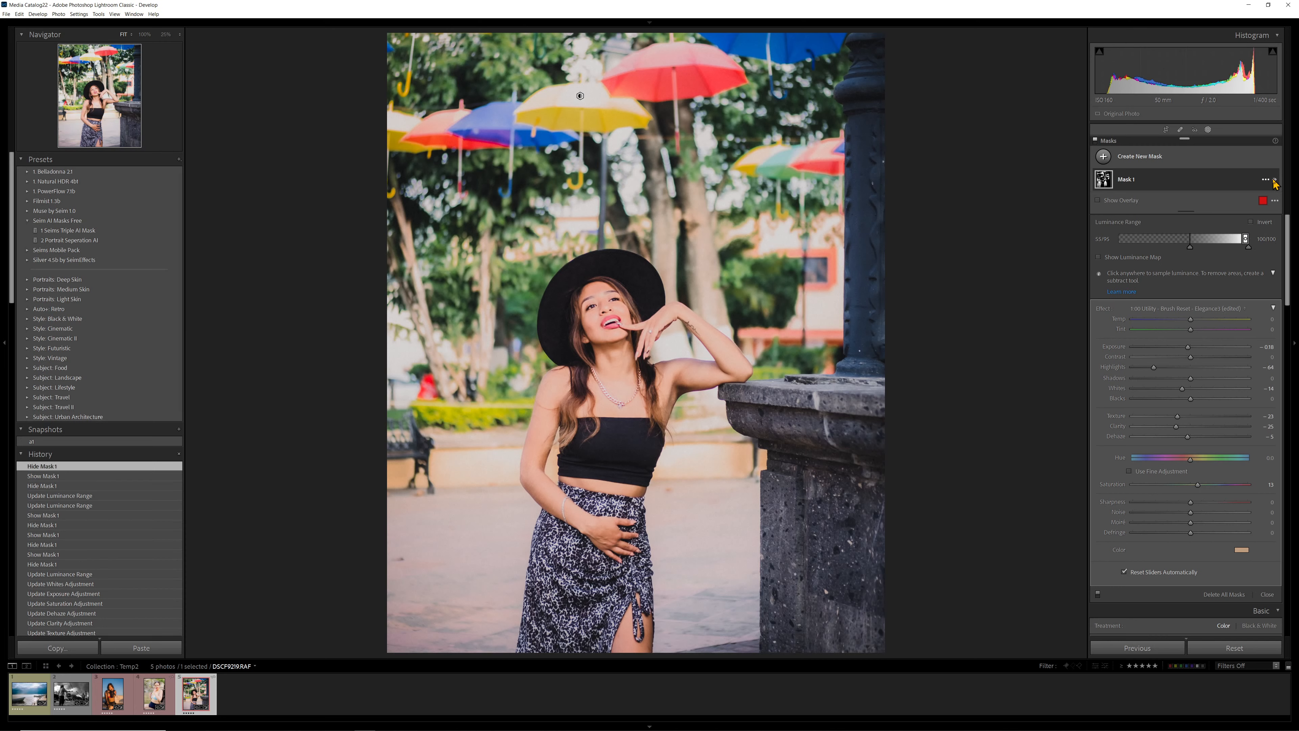
click(1274, 180)
click(1274, 180)
click(1274, 180)
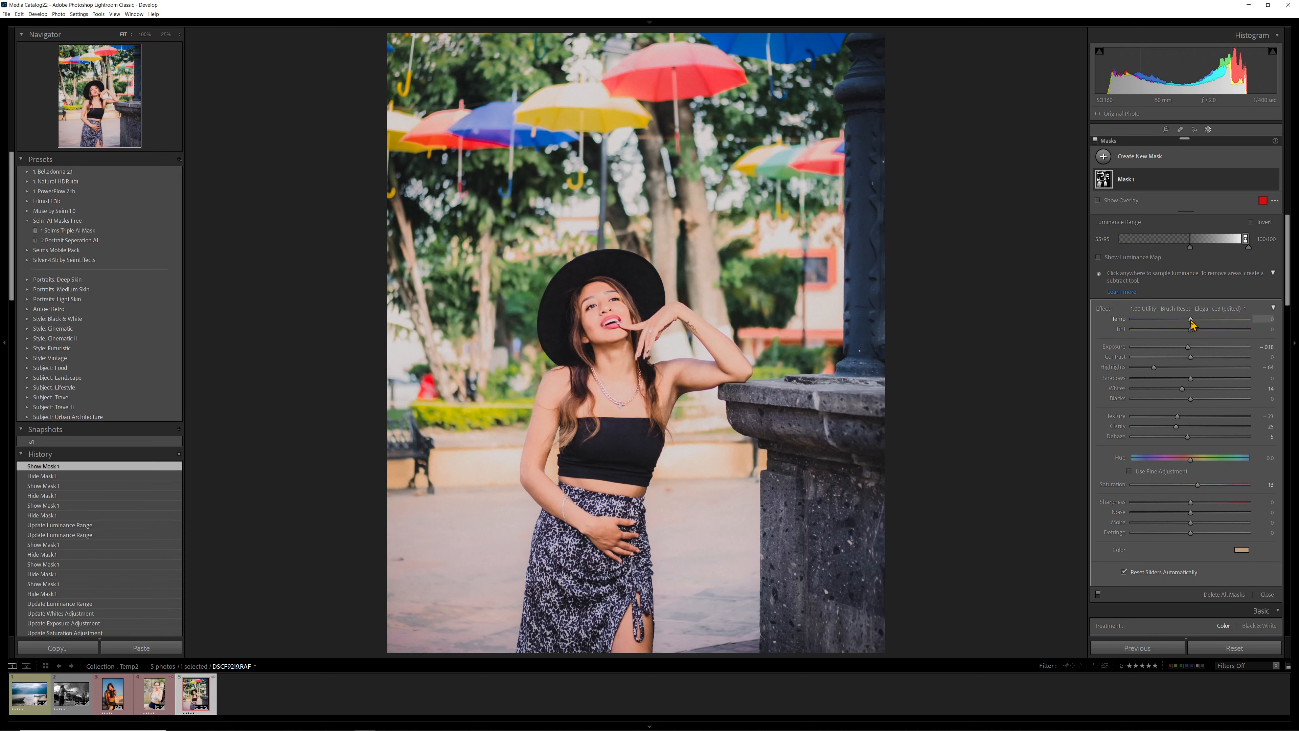
- Try a cooler color temperature on Mask 1 and undo the change
drag(1191, 321, 1170, 320)
key(ctrl+z)
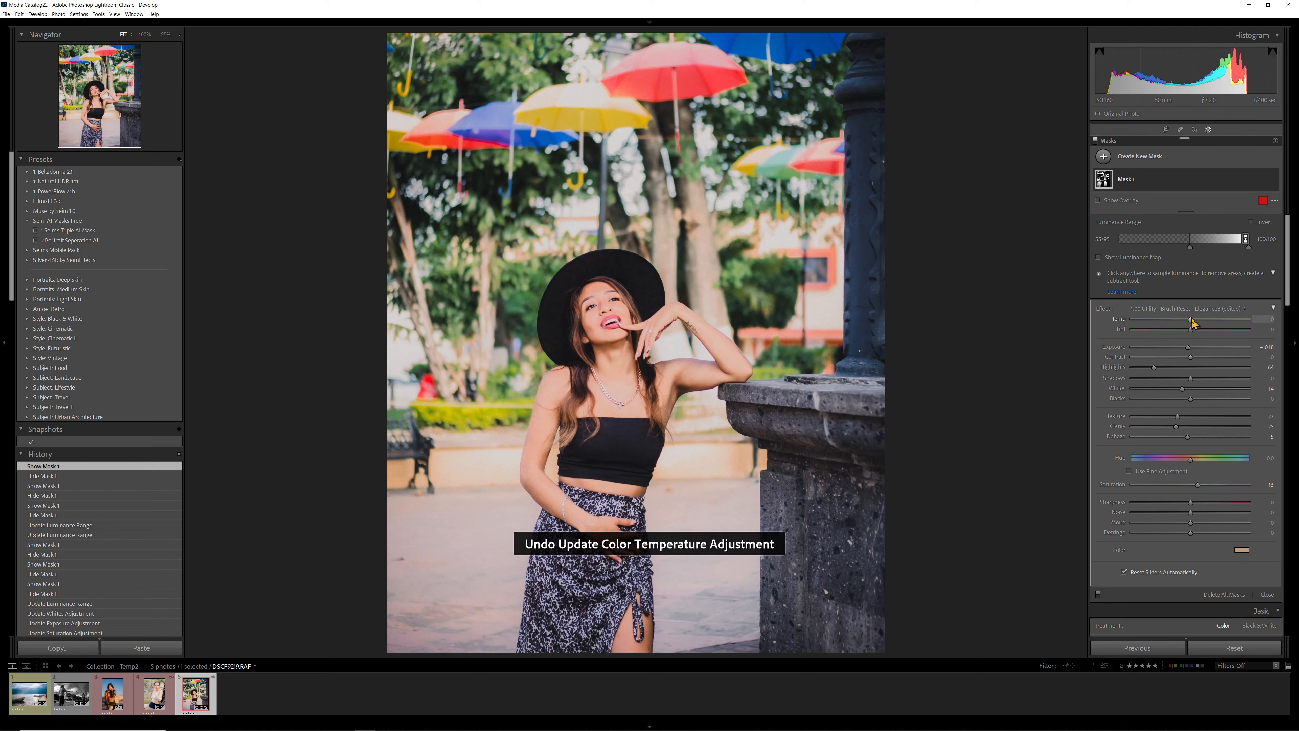
key(ctrl+z)
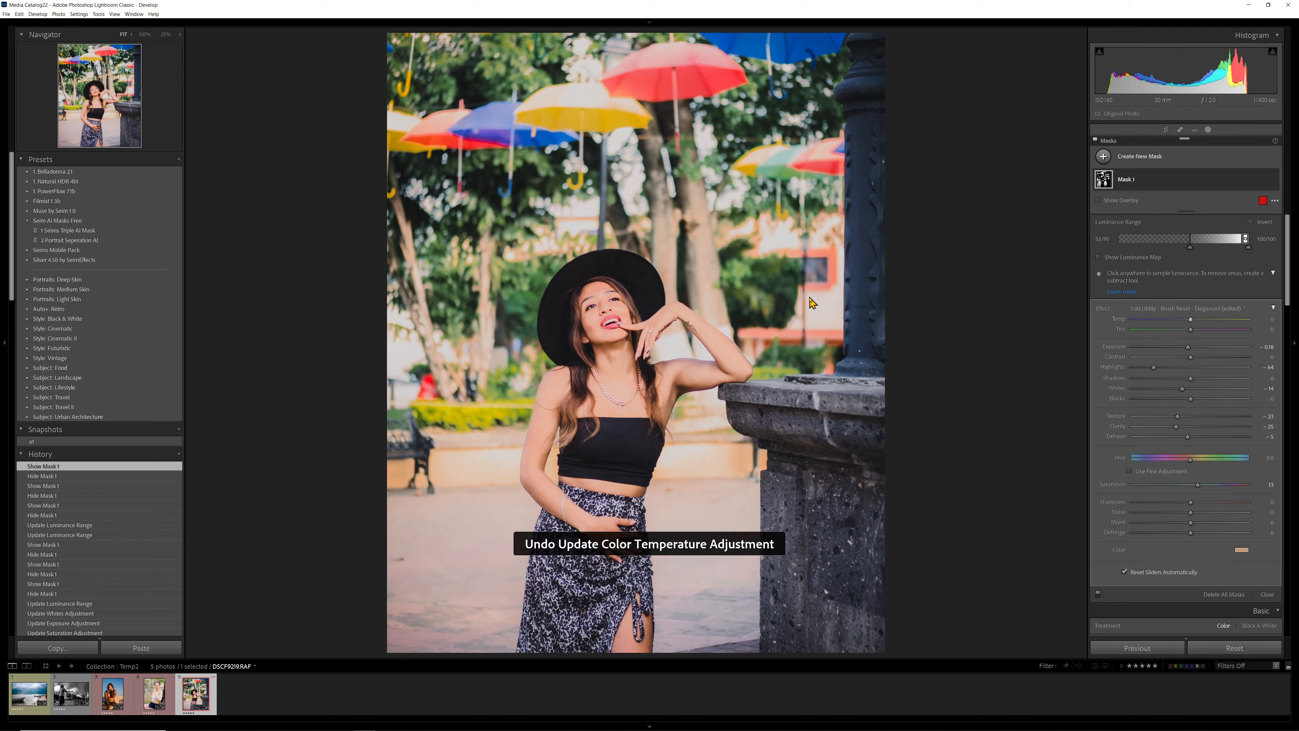